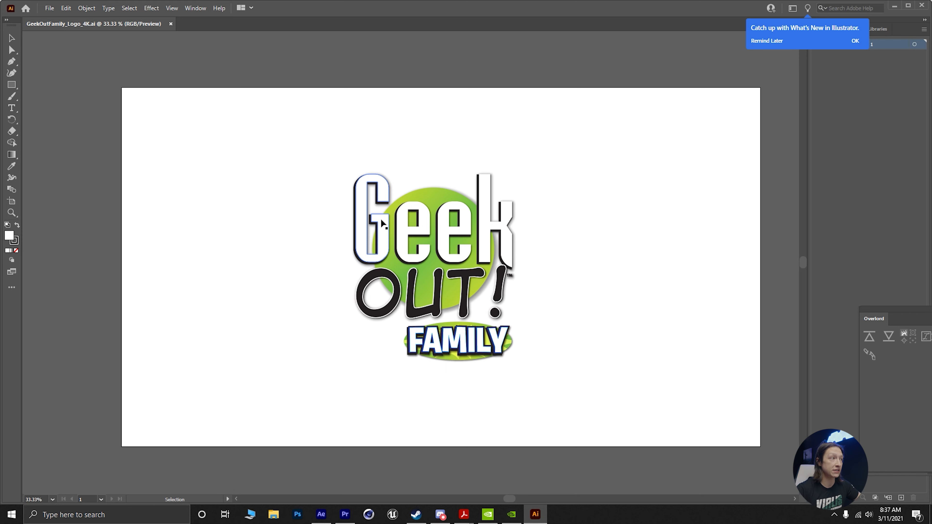
# - Try moving the Geek Out artwork and the FAMILY badge apart, and undo both moves
pyautogui.moveTo(411, 236); pyautogui.dragTo(506, 237)
pyautogui.moveTo(455, 340)
pyautogui.mouseDown()
pyautogui.moveTo(443, 312)
pyautogui.moveTo(467, 331)
pyautogui.mouseUp()
pyautogui.hotkey('ctrl', 'z')
pyautogui.hotkey('ctrl', 'z')
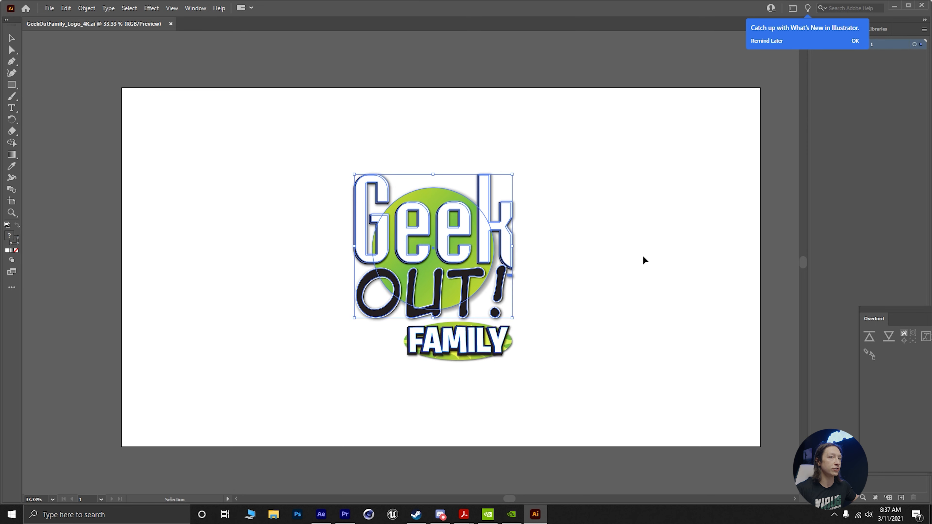
# - Float the Overlord panel over the artboard and clear the What's New notice and the Learn panel
pyautogui.moveTo(912, 312); pyautogui.dragTo(618, 257)
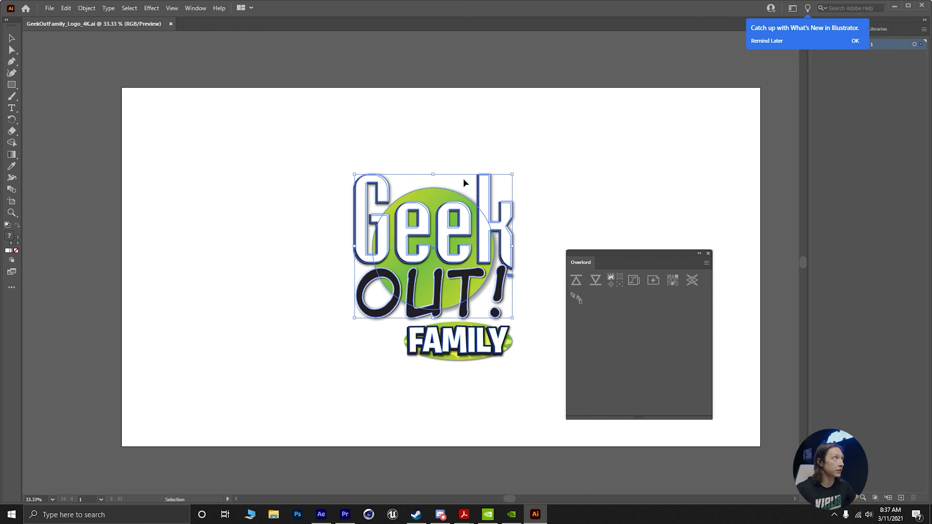
pyautogui.click(197, 8)
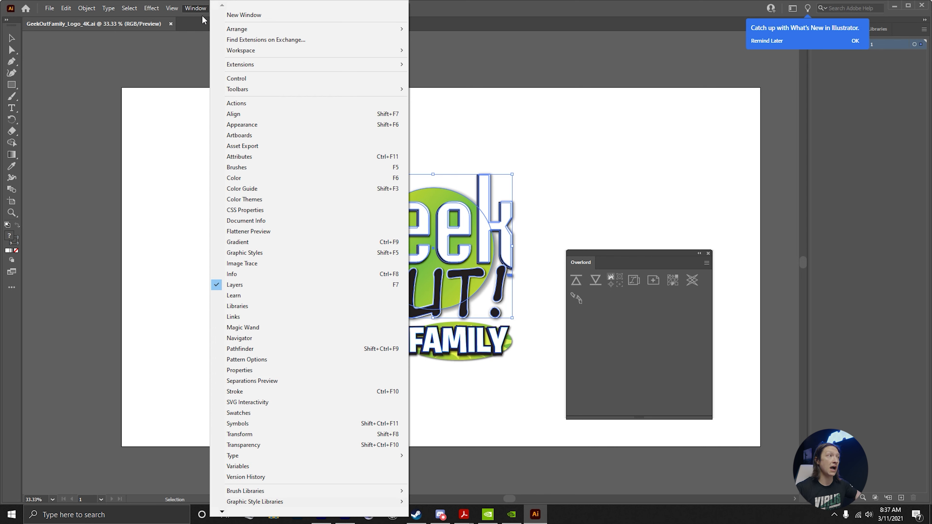
pyautogui.click(243, 288)
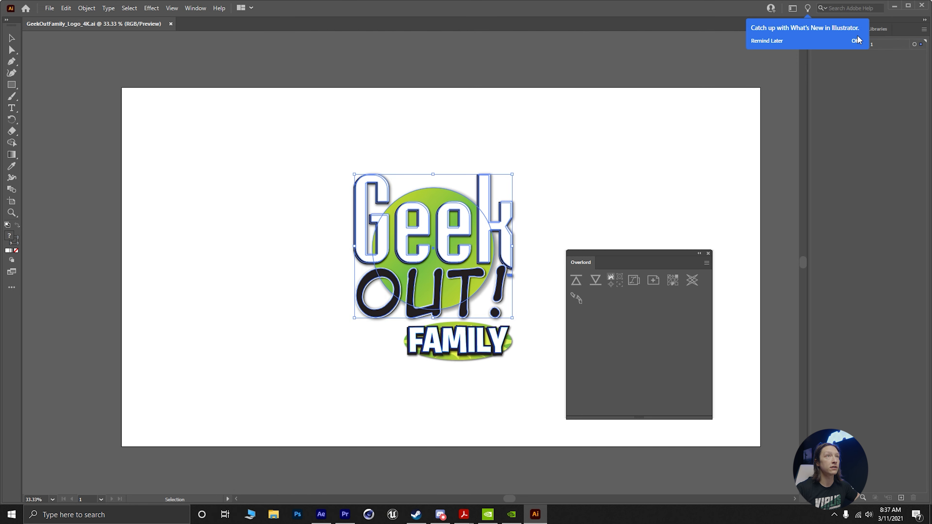
pyautogui.click(856, 41)
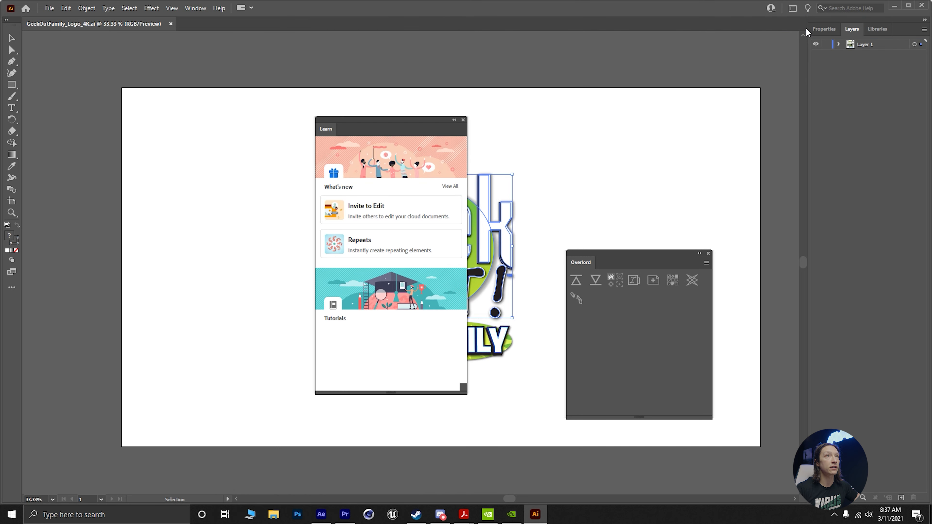
pyautogui.click(463, 120)
pyautogui.click(864, 52)
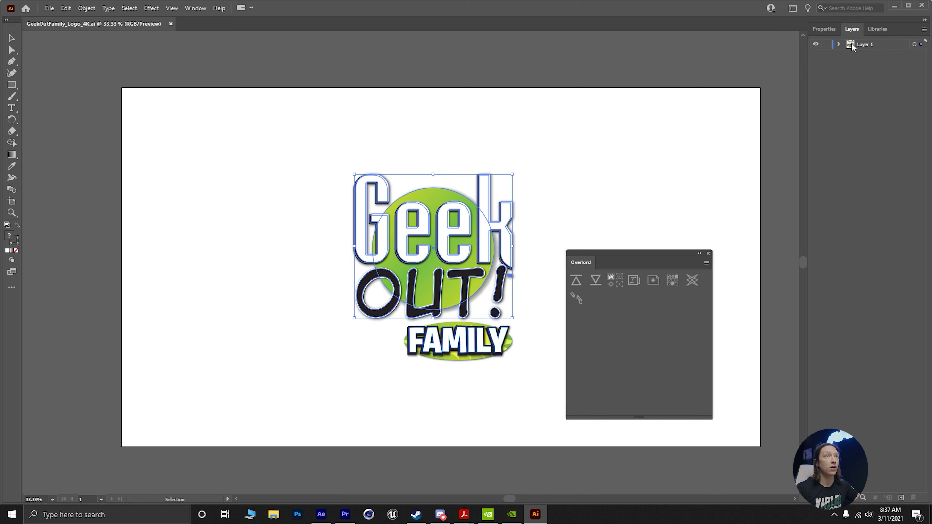
# - Expand Layer 1 and its nested groups to examine how the Geek Out logo is structured
pyautogui.click(839, 44)
pyautogui.click(849, 64)
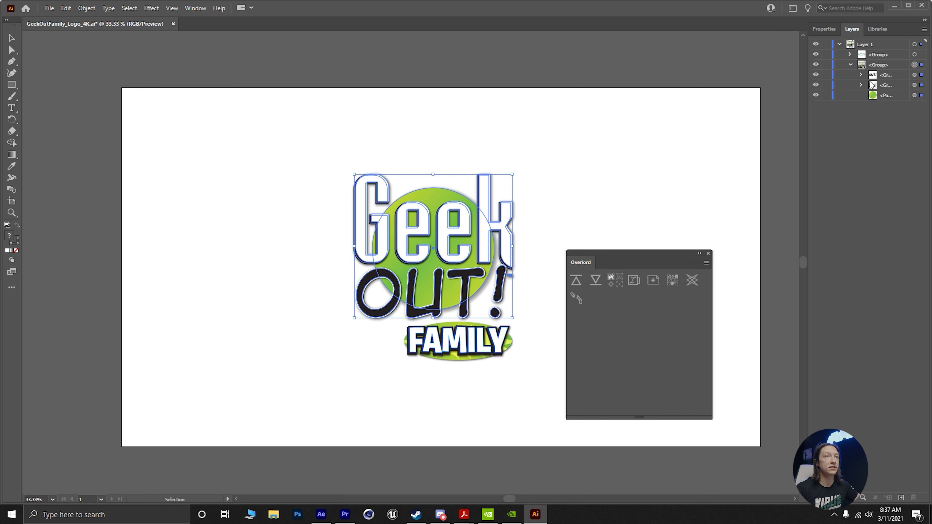
pyautogui.click(860, 74)
pyautogui.click(862, 105)
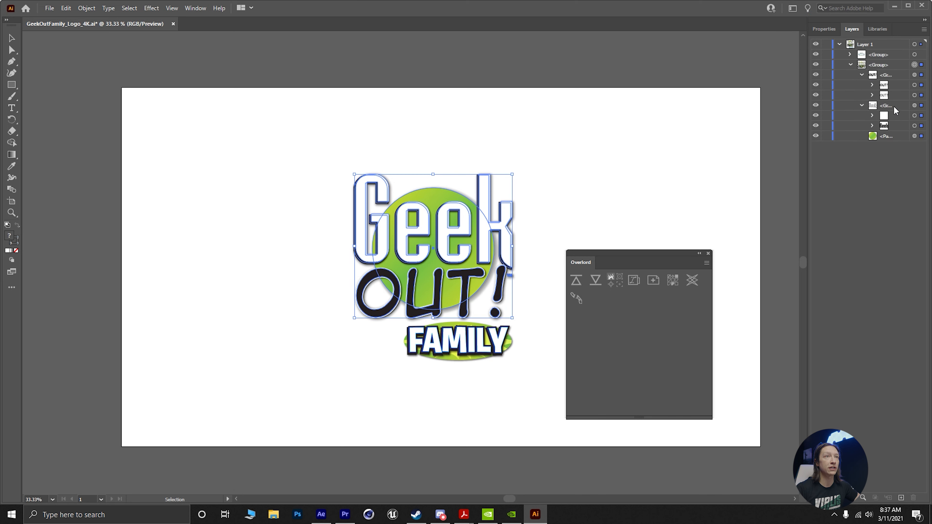
pyautogui.click(860, 107)
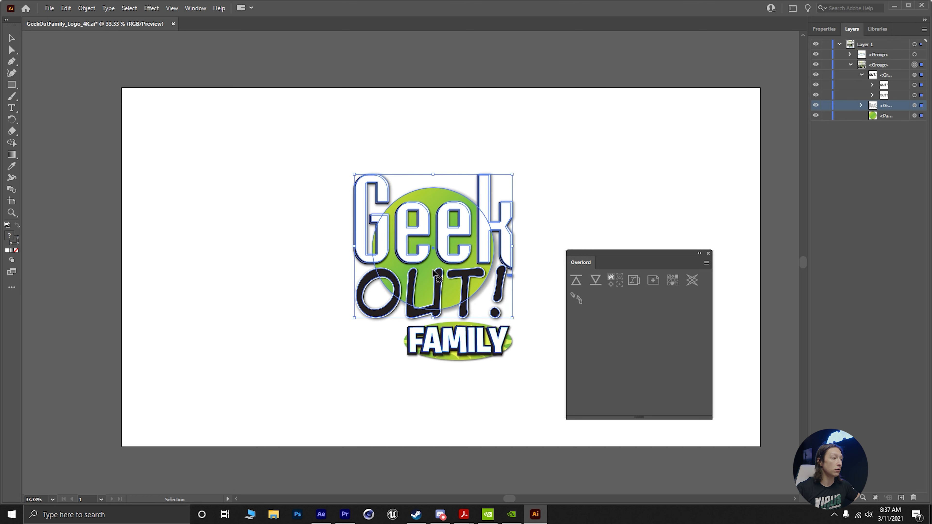
# - Push the selected Geek Out artwork with Overlord into the LogoHolder_GeekOutFamily composition in After Effects
pyautogui.click(321, 514)
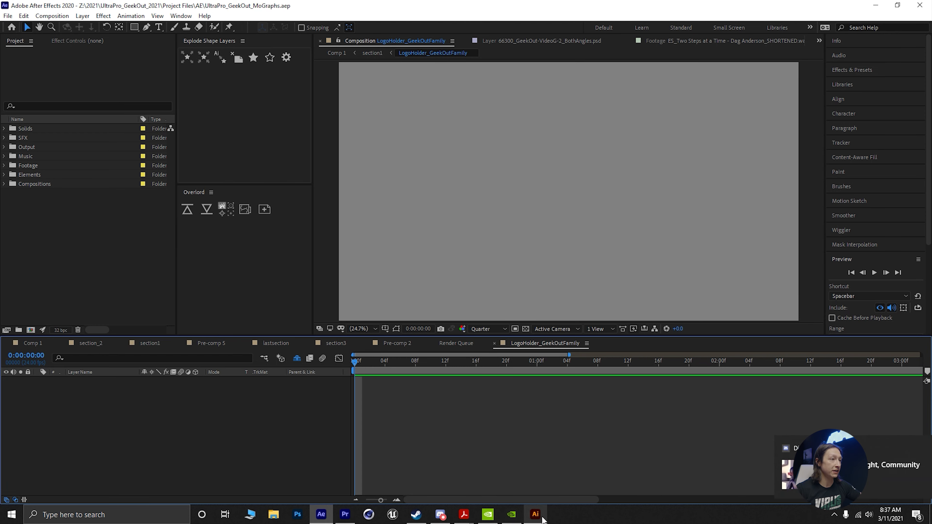
pyautogui.click(535, 514)
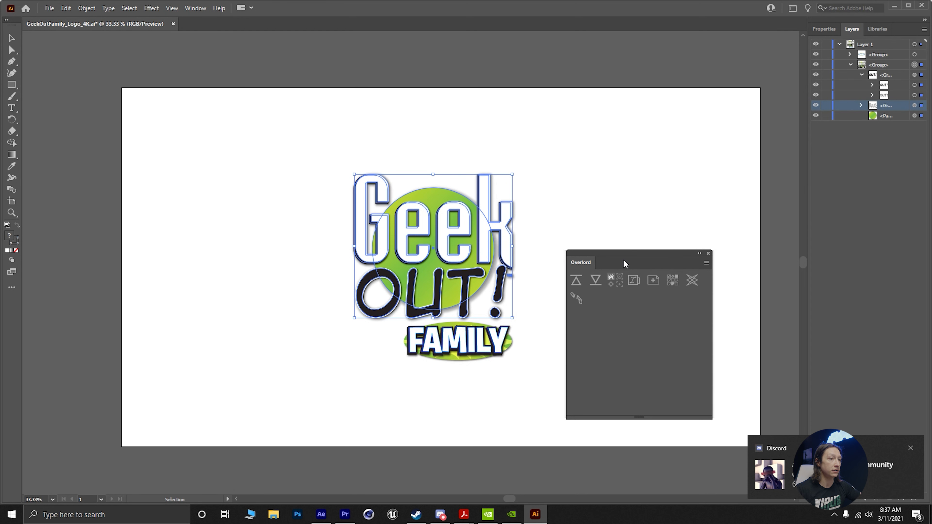
pyautogui.moveTo(684, 262); pyautogui.dragTo(692, 246)
pyautogui.click(911, 450)
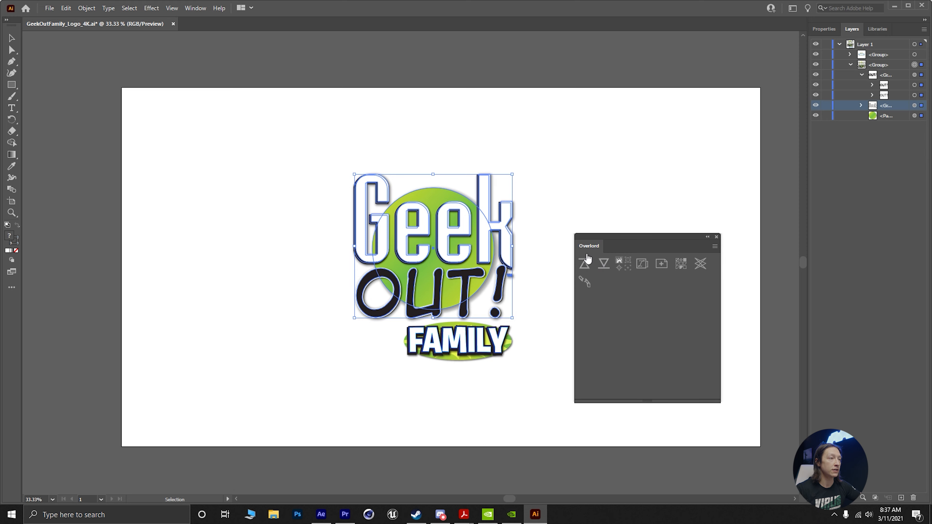
pyautogui.click(584, 264)
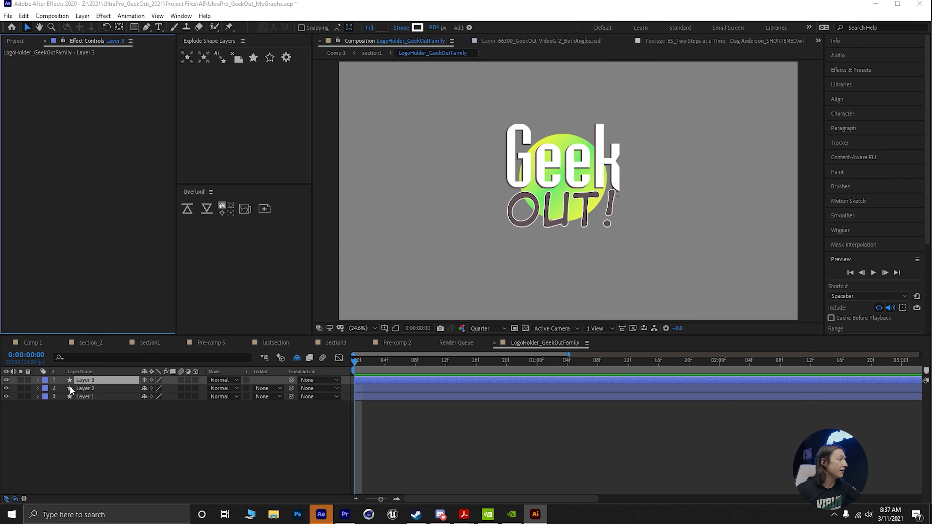
pyautogui.hotkey('ctrl', 's')
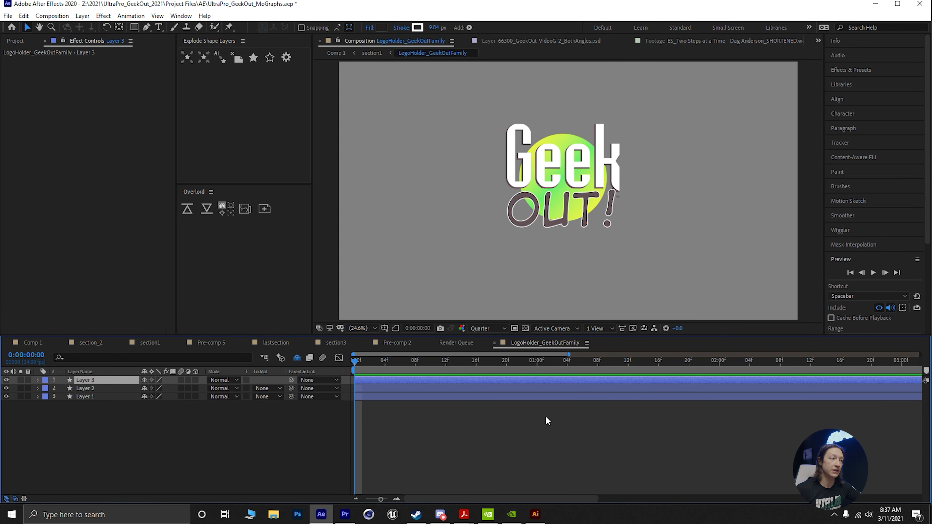
# - Compare the logo's group hierarchy in Illustrator with the contents of the Layer 3 shape layer in After Effects
pyautogui.click(546, 520)
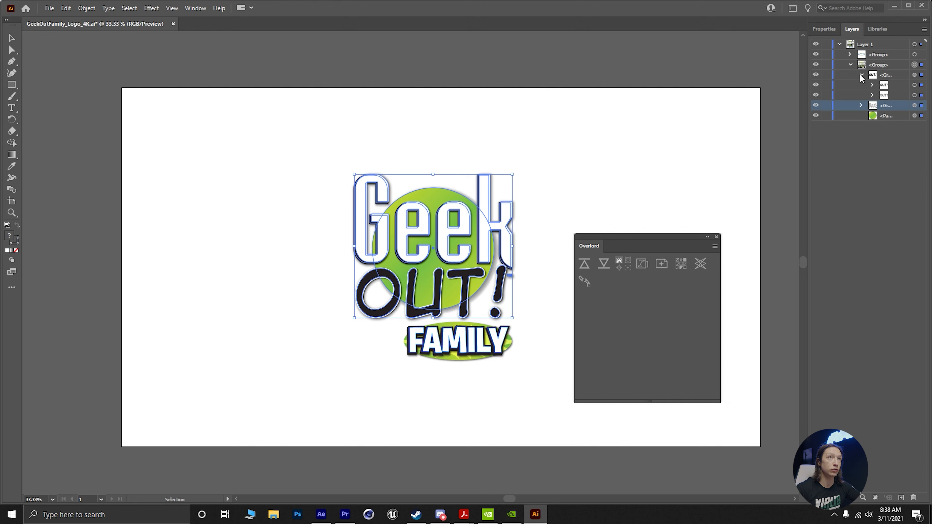
pyautogui.click(830, 68)
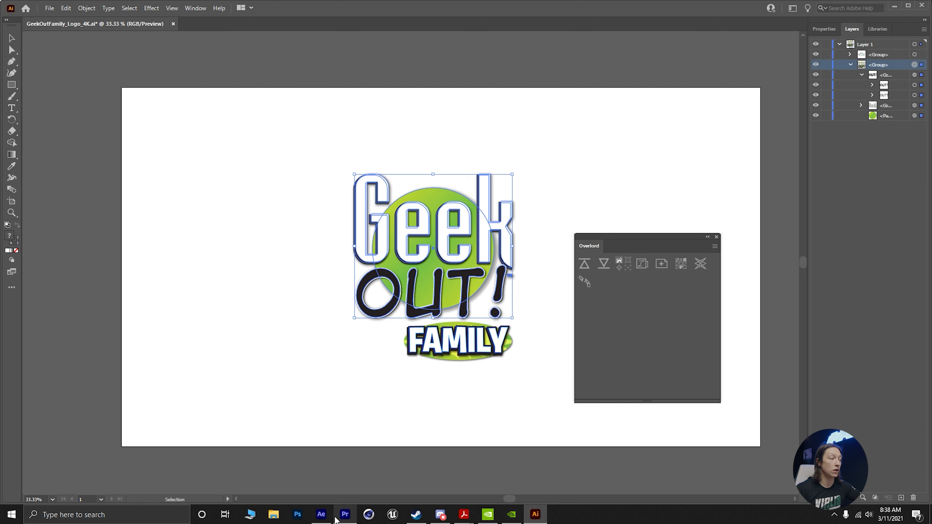
pyautogui.click(326, 519)
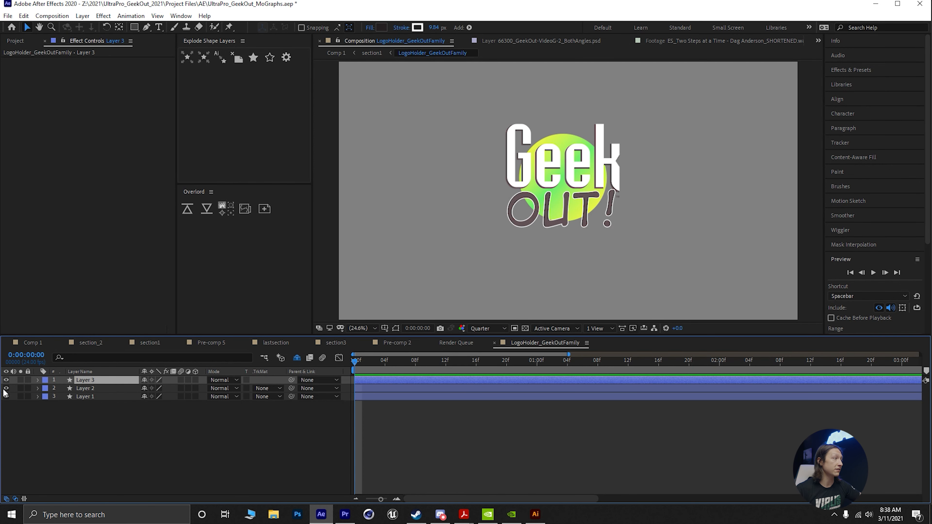
pyautogui.click(37, 381)
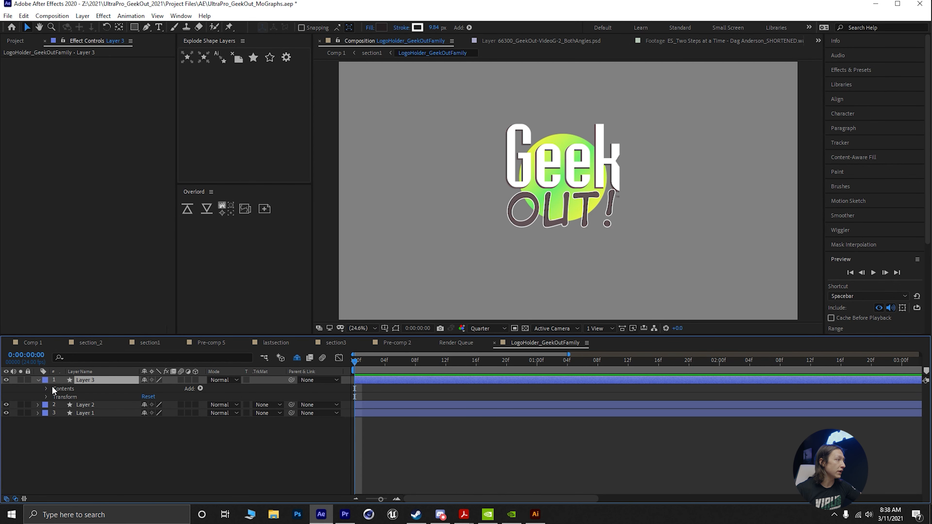
pyautogui.click(46, 389)
pyautogui.click(54, 397)
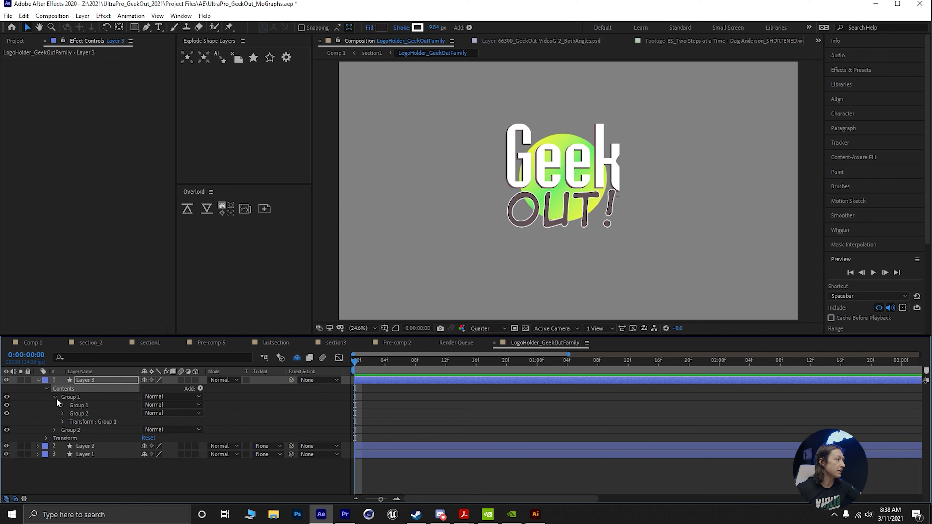
pyautogui.click(55, 431)
pyautogui.click(55, 430)
pyautogui.click(67, 395)
pyautogui.click(53, 397)
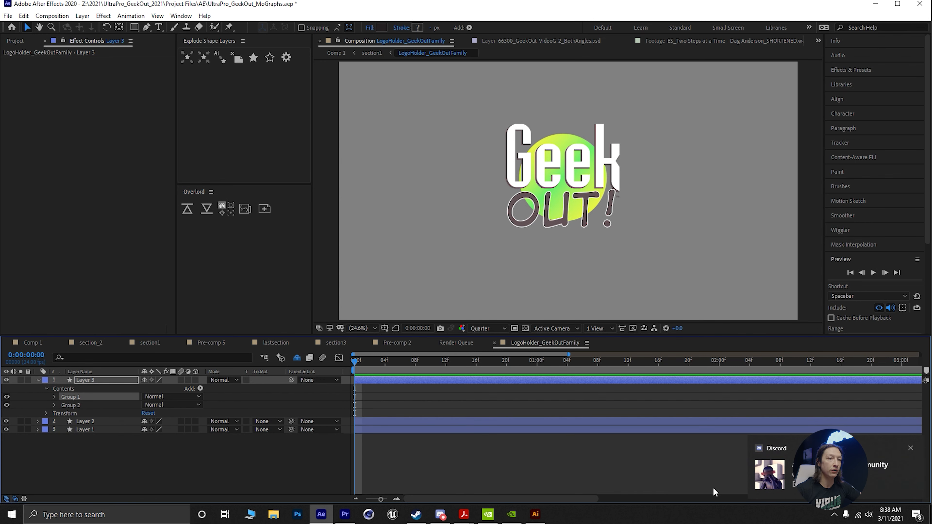
# - Dismiss the Discord notification and select the Layer 3 shape layer
pyautogui.click(910, 448)
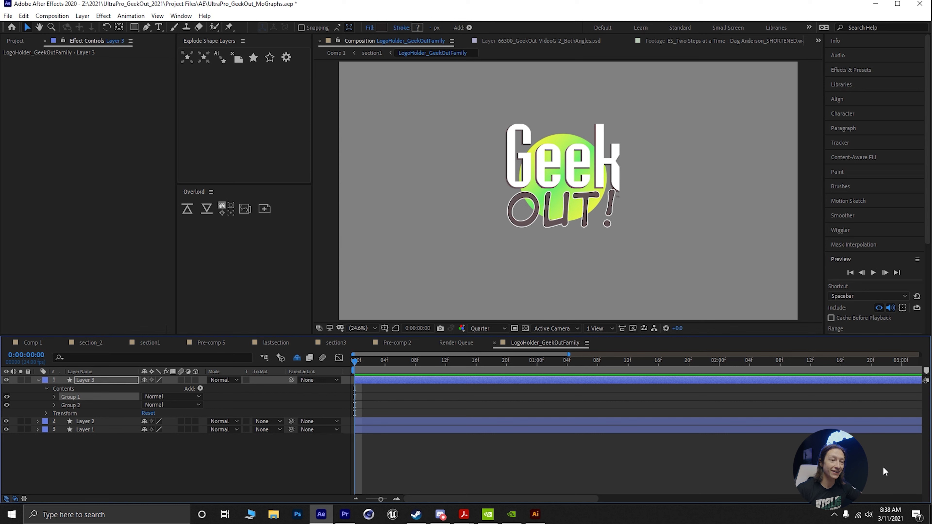
pyautogui.click(157, 433)
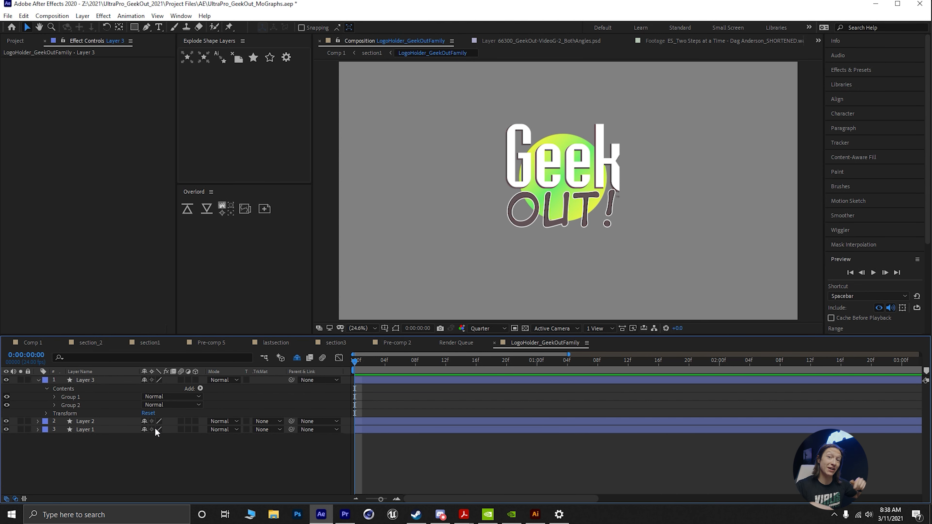
pyautogui.moveTo(127, 443); pyautogui.dragTo(97, 376)
pyautogui.click(78, 452)
pyautogui.click(100, 381)
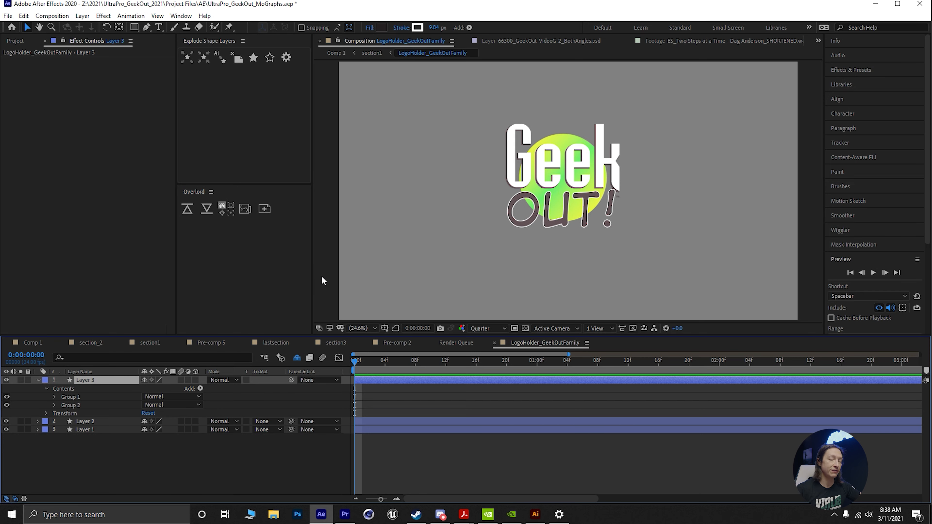
# - Arrange After Effects and Illustrator side by side and close the Overlord panel covering the logo
pyautogui.moveTo(434, 10); pyautogui.dragTo(2, 113)
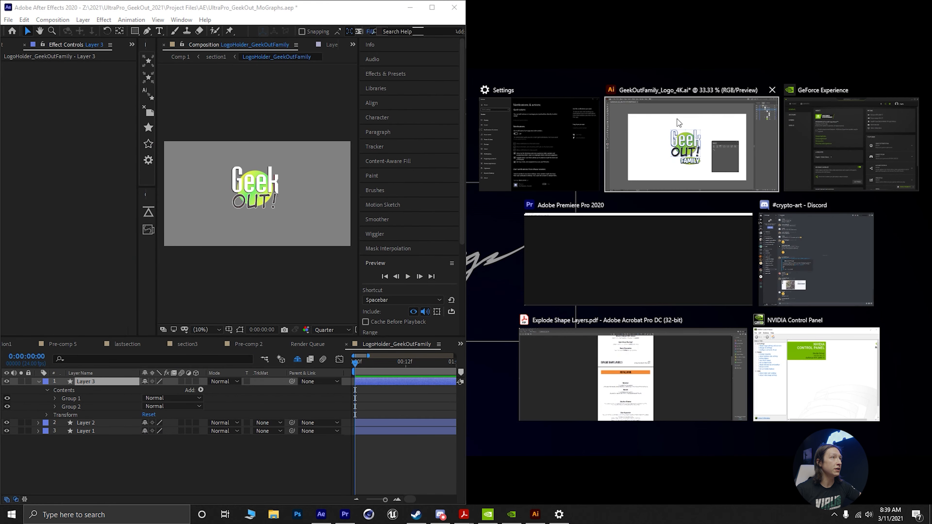
pyautogui.click(676, 118)
pyautogui.press('space')
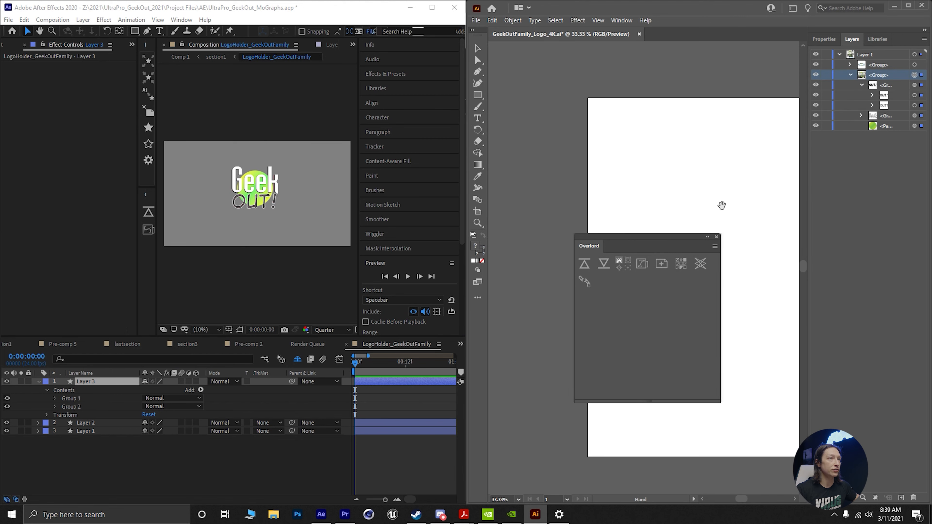
pyautogui.moveTo(721, 206); pyautogui.dragTo(444, 213)
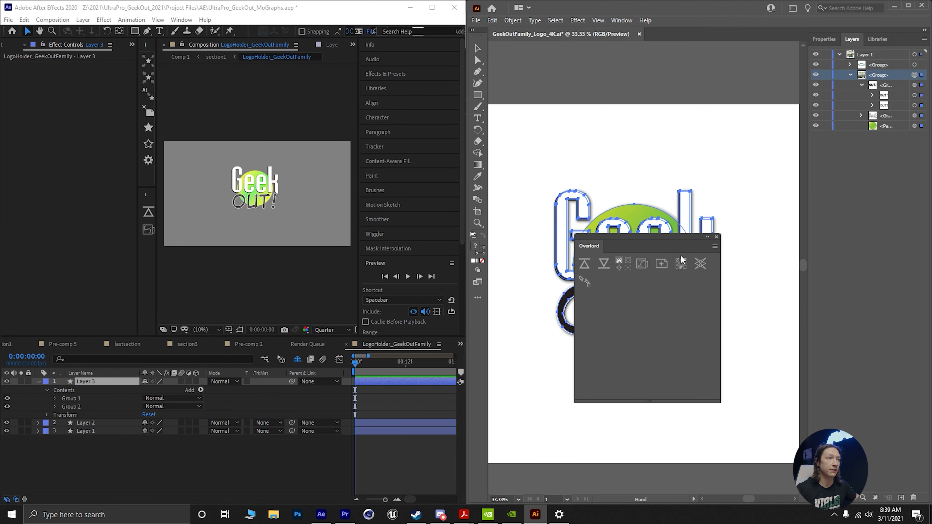
pyautogui.click(716, 237)
pyautogui.click(584, 385)
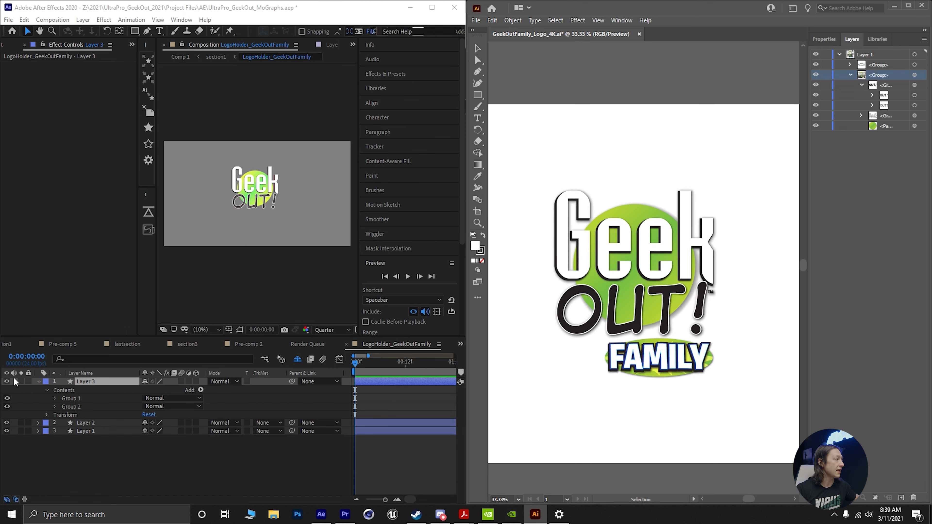
# - Solo the Layer 3 shape layer and rename it Out
pyautogui.click(21, 381)
pyautogui.click(21, 382)
pyautogui.click(21, 382)
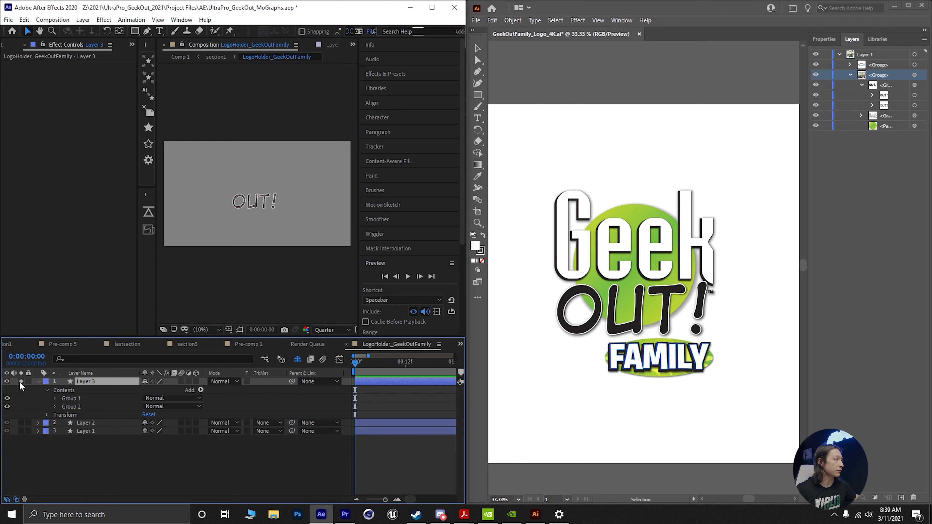
pyautogui.press('Return')
pyautogui.write('Out')
pyautogui.press('Return')
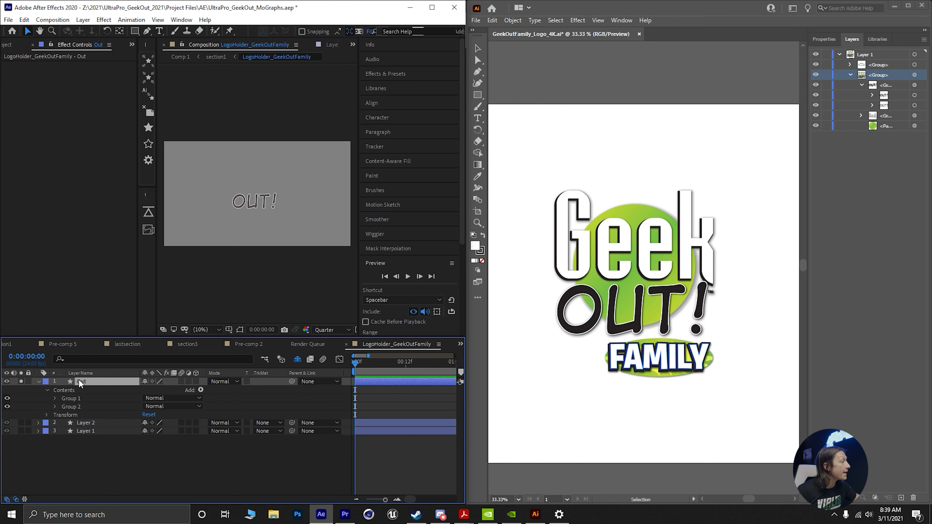
# - Check the first subgroup inside the Out layer's Group 1 by switching its visibility, and rename it TM
pyautogui.click(54, 398)
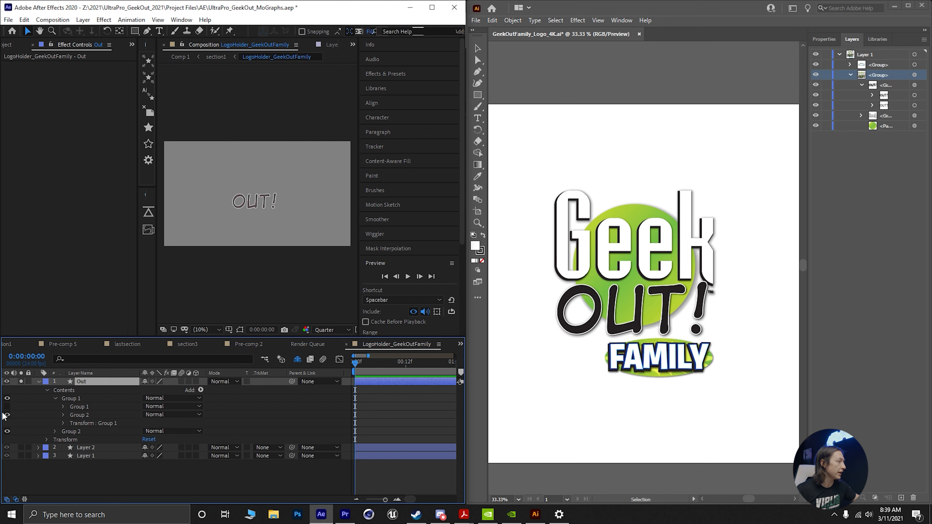
pyautogui.scroll(7, 280, 200)
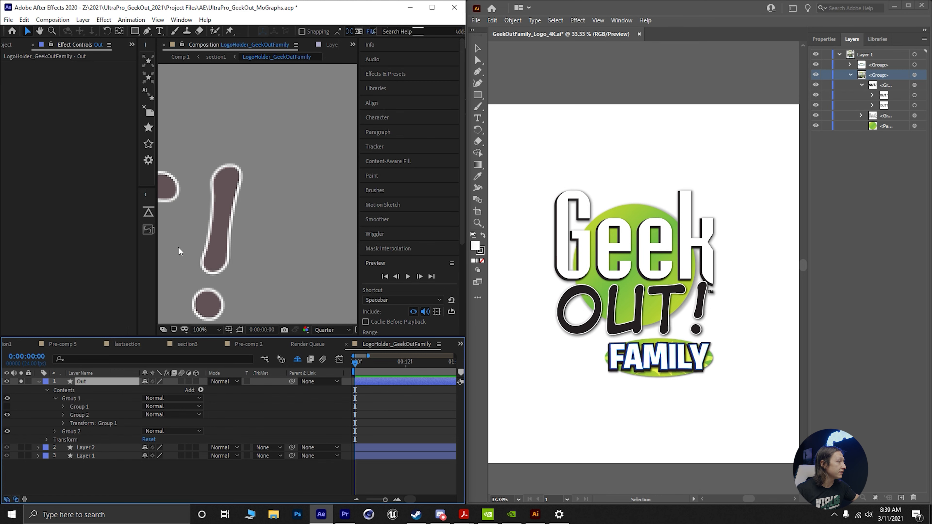
pyautogui.click(5, 406)
pyautogui.click(5, 407)
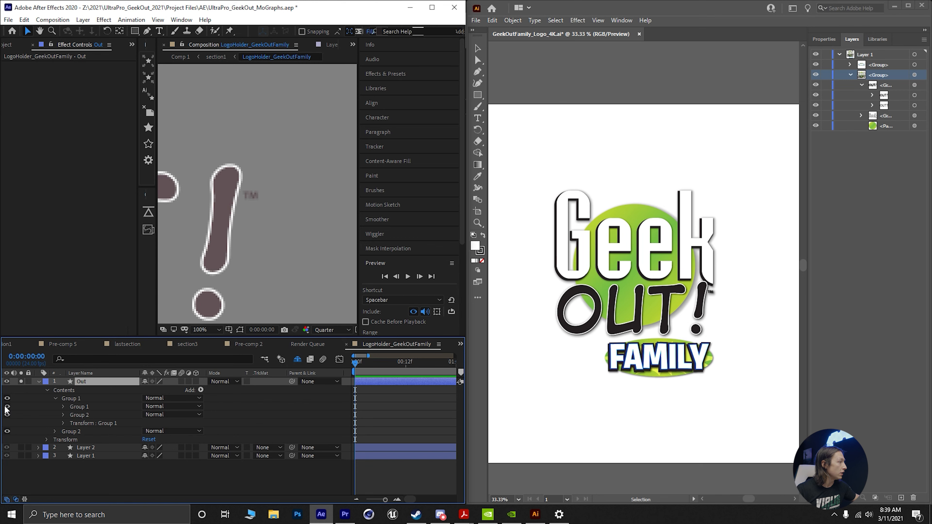
pyautogui.click(76, 408)
pyautogui.press('Return')
pyautogui.write('TM')
pyautogui.press('Return')
# - Switch the visibility of the Group 2 below TM off and on, and expand it to examine its letter shapes
pyautogui.scroll(-4, 297, 203)
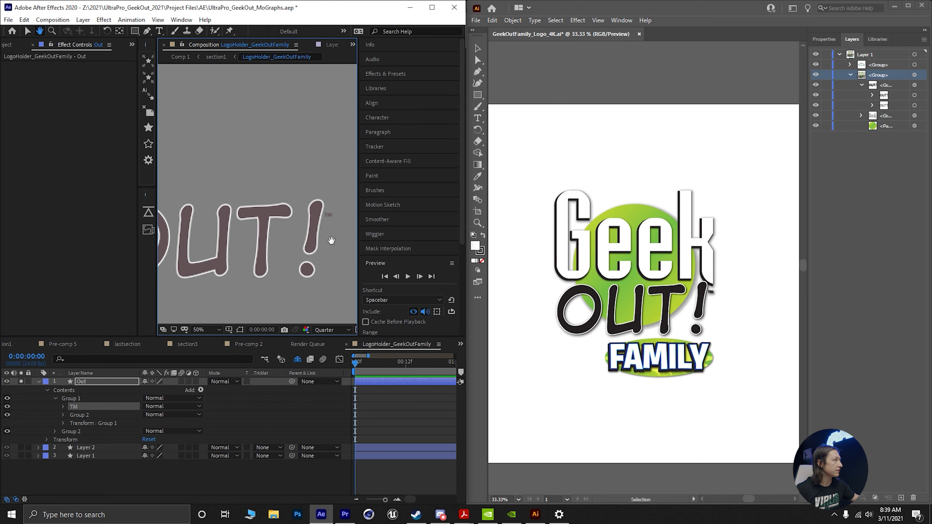
pyautogui.click(7, 414)
pyautogui.click(7, 414)
pyautogui.click(7, 415)
pyautogui.click(7, 415)
pyautogui.click(7, 414)
pyautogui.click(7, 414)
pyautogui.click(63, 415)
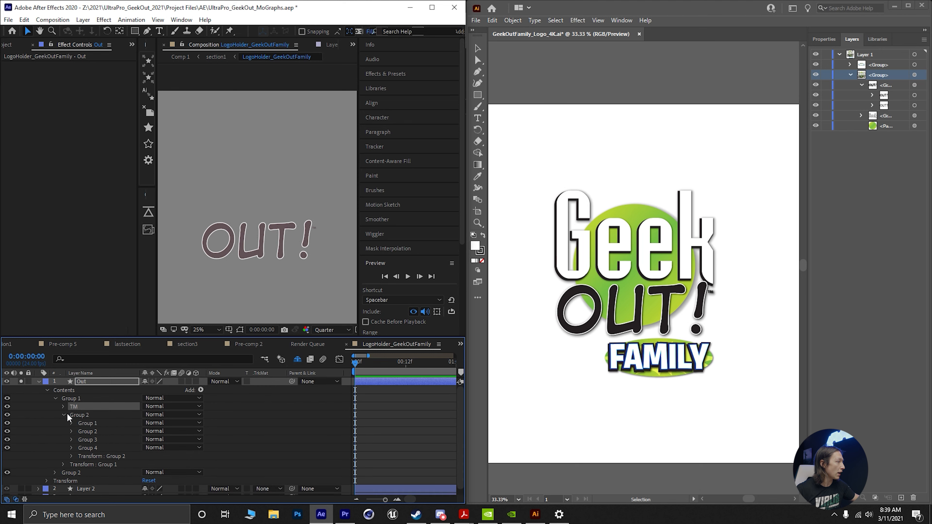
pyautogui.click(84, 415)
# - Check the lower outline Group 2 in the Out layer by switching its visibility off and on, and delete it
pyautogui.click(7, 472)
pyautogui.click(7, 472)
pyautogui.click(7, 472)
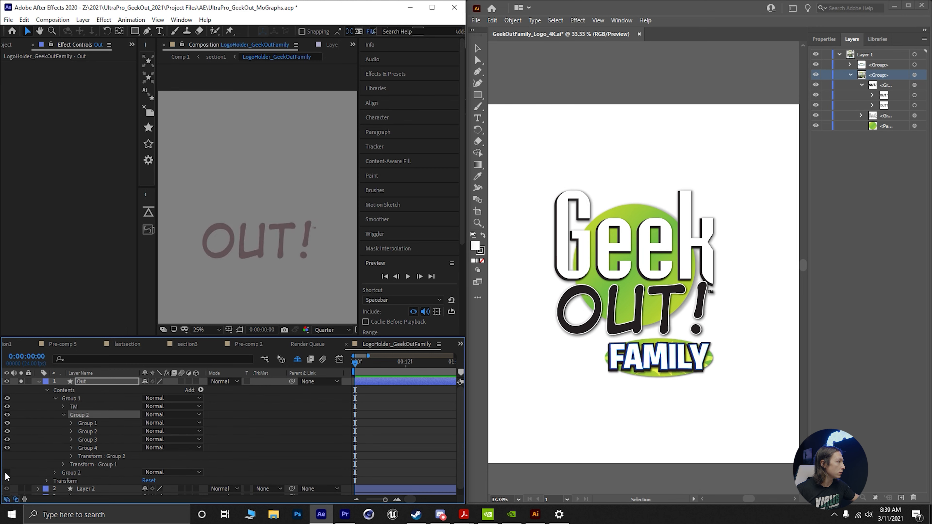
pyautogui.click(7, 472)
pyautogui.click(7, 473)
pyautogui.click(7, 473)
pyautogui.click(7, 472)
pyautogui.click(7, 473)
pyautogui.click(7, 472)
pyautogui.click(7, 473)
pyautogui.click(7, 472)
pyautogui.click(7, 473)
pyautogui.click(7, 473)
pyautogui.click(7, 472)
pyautogui.click(7, 473)
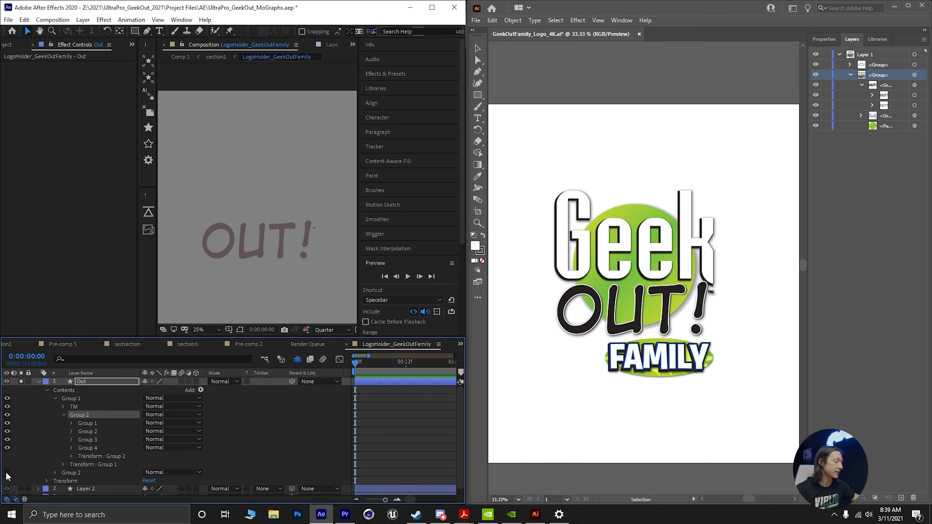
pyautogui.click(75, 474)
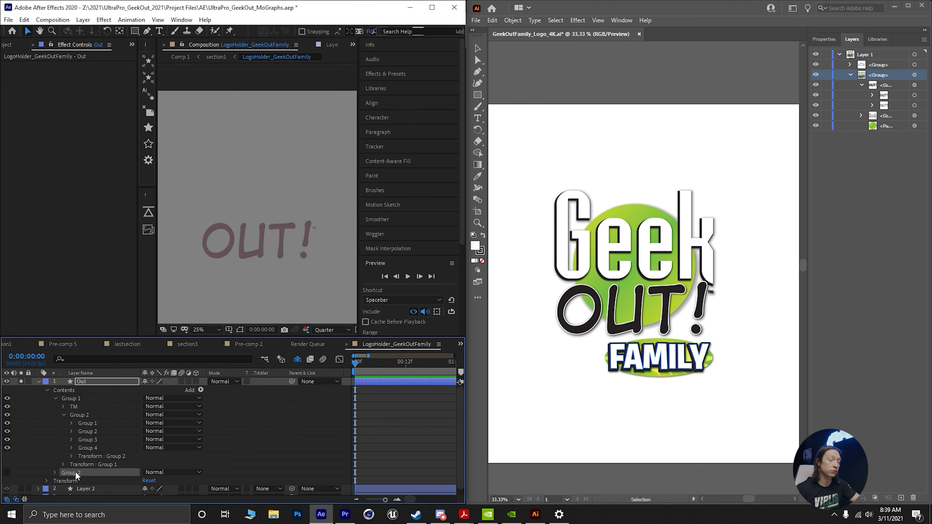
pyautogui.press('Delete')
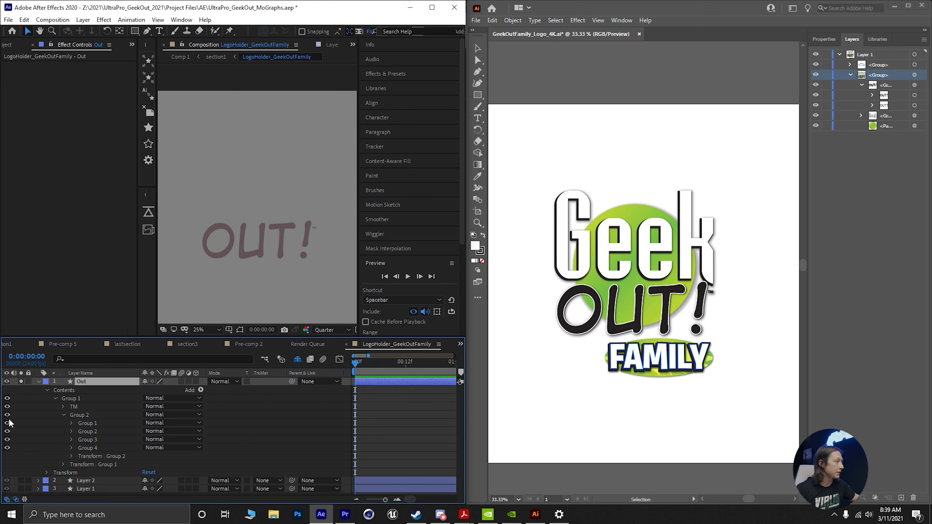
# - Select the letters' Group 2, widen the composition view and maximize the After Effects window
pyautogui.click(79, 415)
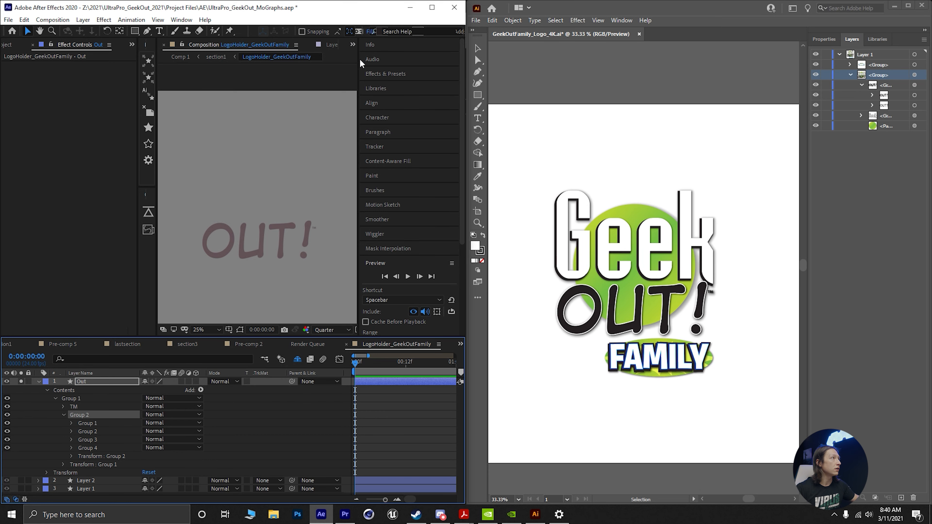
pyautogui.moveTo(358, 70); pyautogui.dragTo(379, 72)
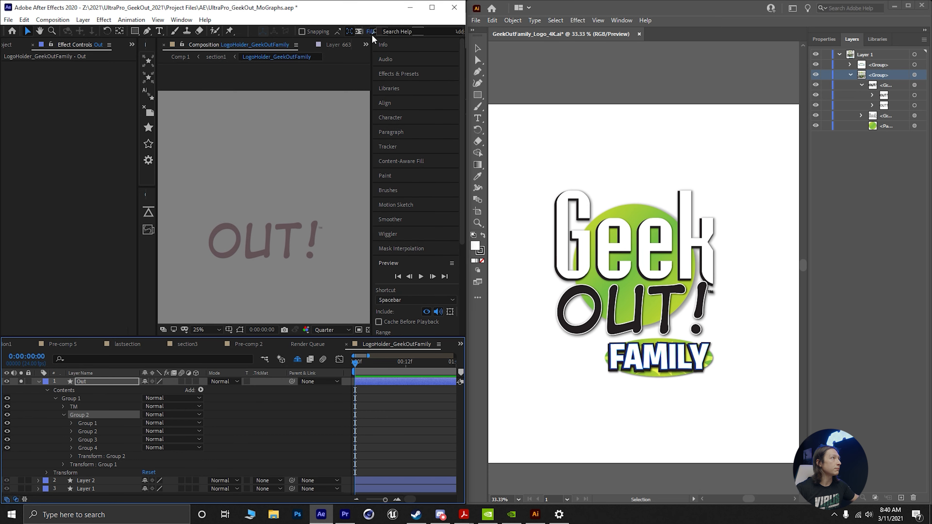
pyautogui.moveTo(366, 11); pyautogui.dragTo(459, 102)
pyautogui.doubleClick(459, 102)
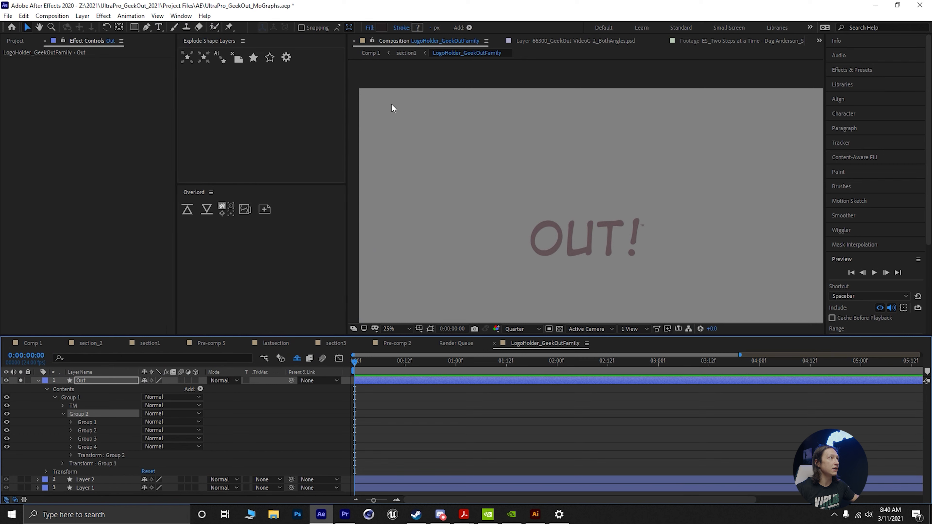
# - Change the letters' fill color to a neutral dark tone with 0% saturation and 5% brightness
pyautogui.click(381, 29)
pyautogui.moveTo(830, 310); pyautogui.dragTo(281, 234)
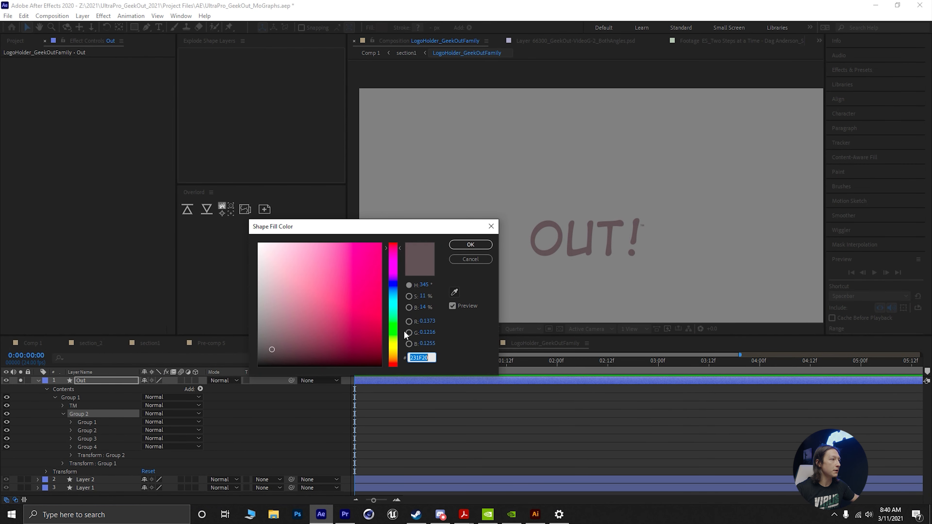
pyautogui.moveTo(424, 298); pyautogui.dragTo(352, 298)
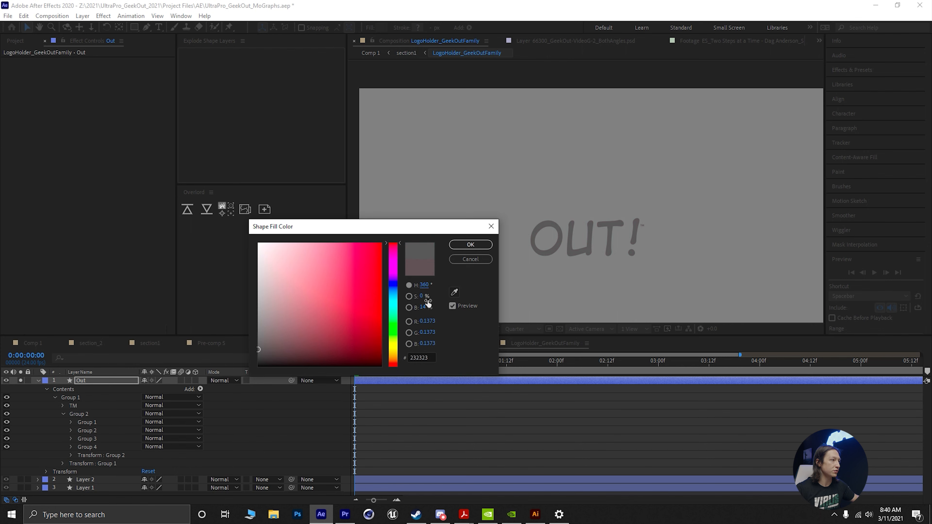
pyautogui.click(423, 307)
pyautogui.write('5')
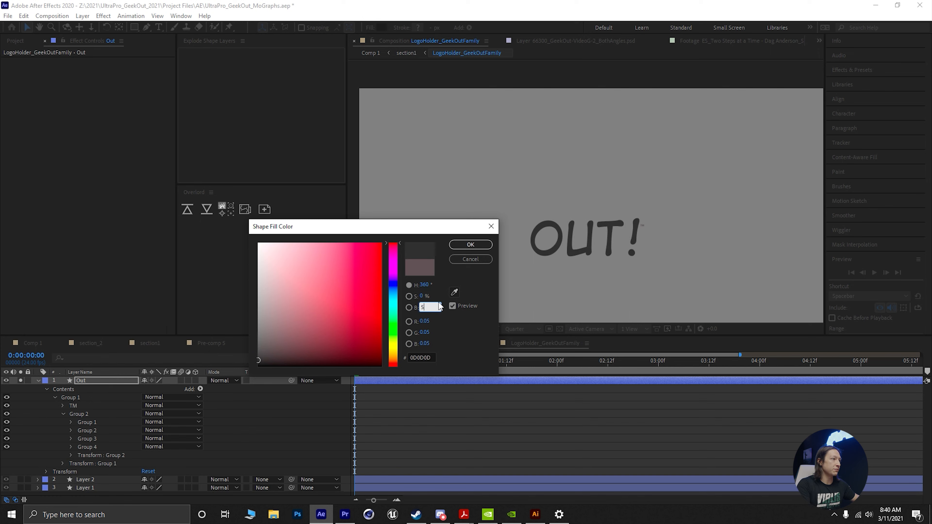
pyautogui.click(470, 244)
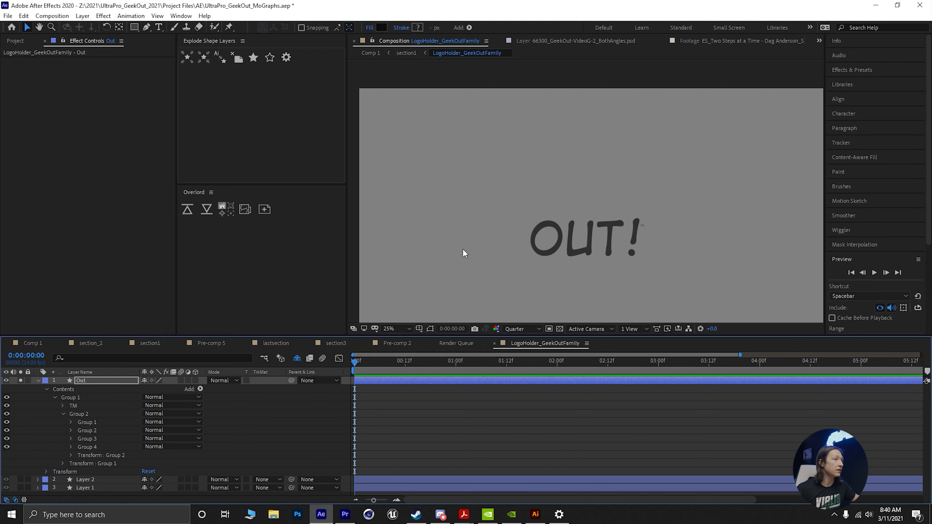
# - Darken the letters' fill color to 3% brightness
pyautogui.click(384, 28)
pyautogui.click(423, 307)
pyautogui.write('3')
pyautogui.press('Return')
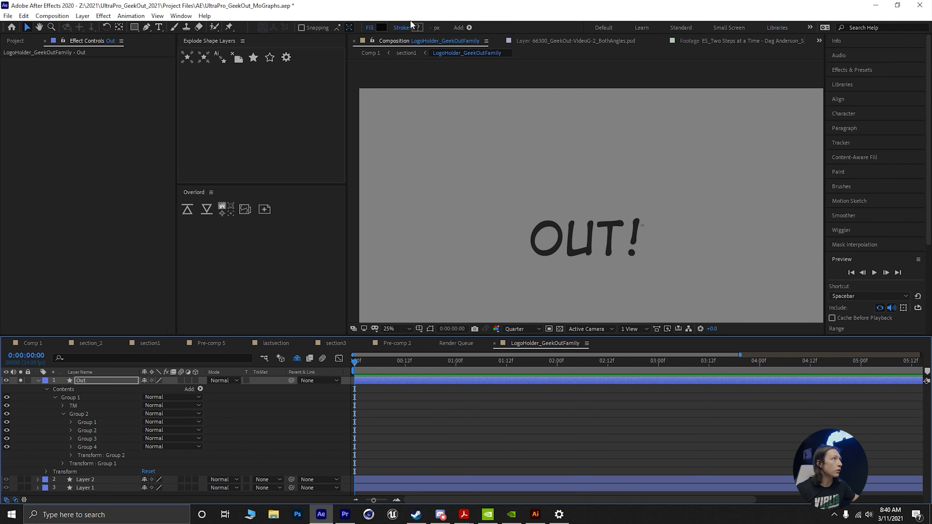
# - Try to set the Out layer's stroke color to white, FFFFFF
pyautogui.click(417, 28)
pyautogui.moveTo(265, 256); pyautogui.dragTo(212, 212)
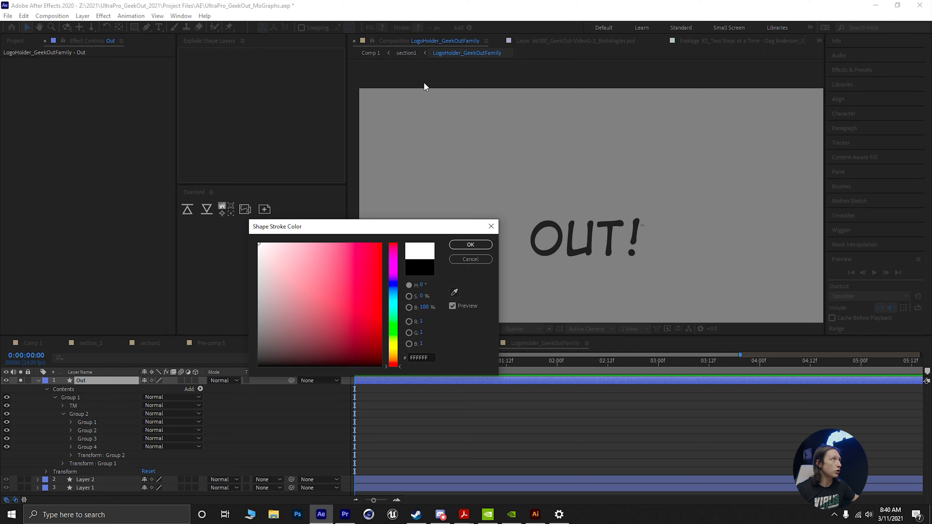
pyautogui.click(470, 244)
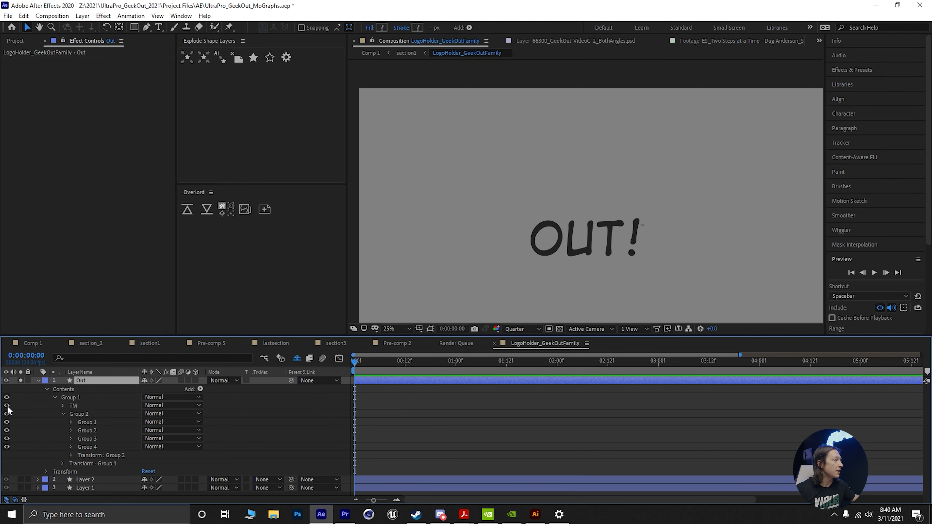
# - Add a trial stroke to the letters' Group 2, widen it to 9 px, and delete the stroke again
pyautogui.click(79, 414)
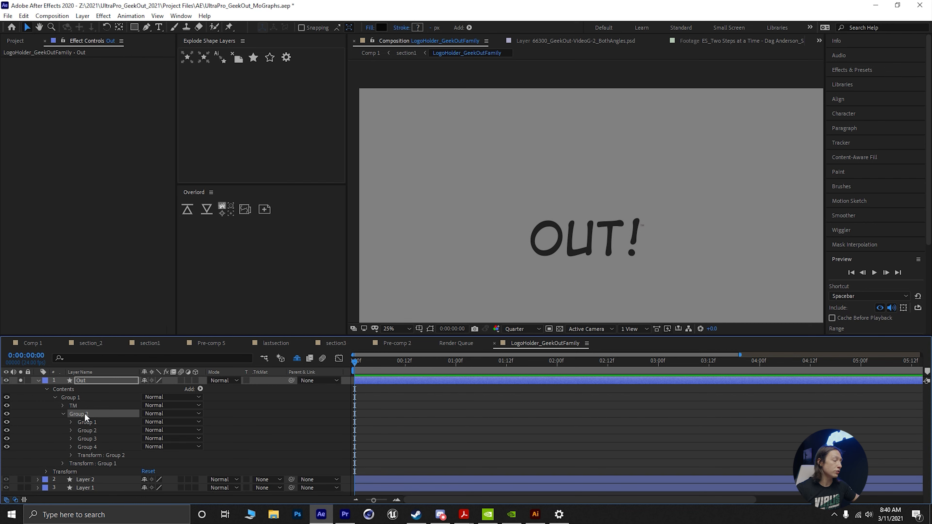
pyautogui.click(200, 389)
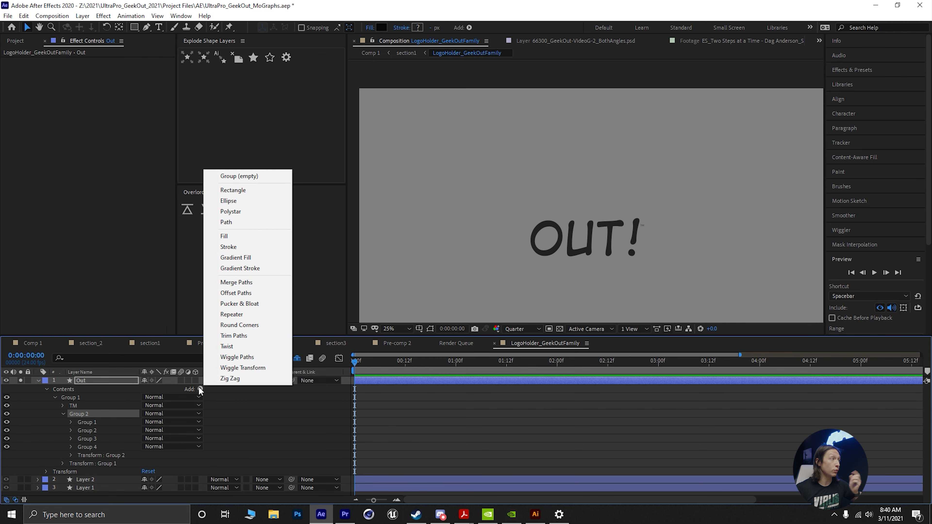
pyautogui.click(231, 246)
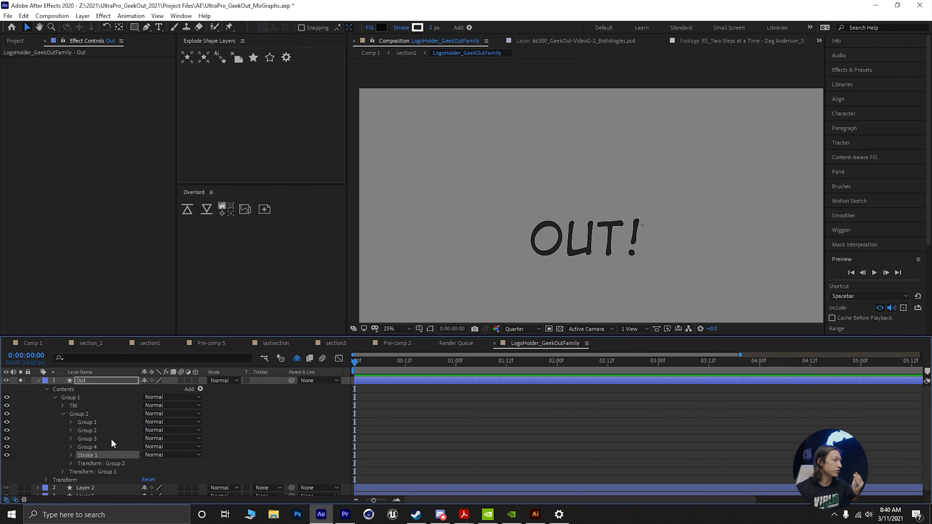
pyautogui.click(442, 37)
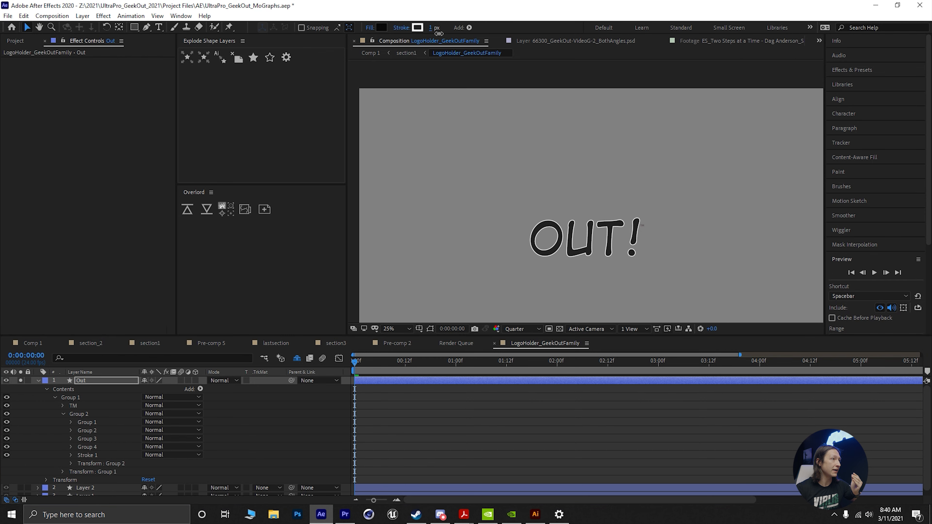
pyautogui.moveTo(442, 37); pyautogui.dragTo(453, 44)
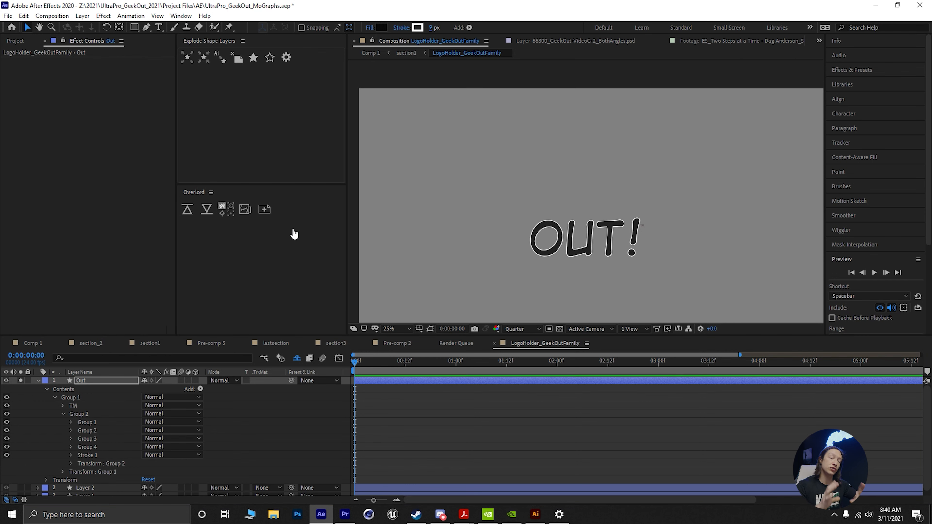
pyautogui.click(172, 453)
pyautogui.press('Delete')
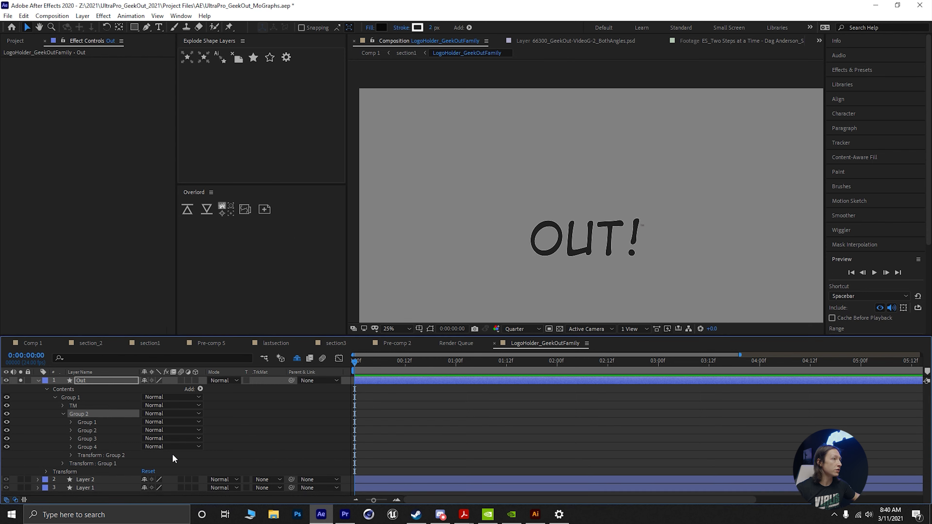
# - Move the TM group out of Group 1 into the Out layer's contents, and rename the first letter subgroup Exclamation Point after checking its visibility
pyautogui.moveTo(72, 412); pyautogui.dragTo(75, 392)
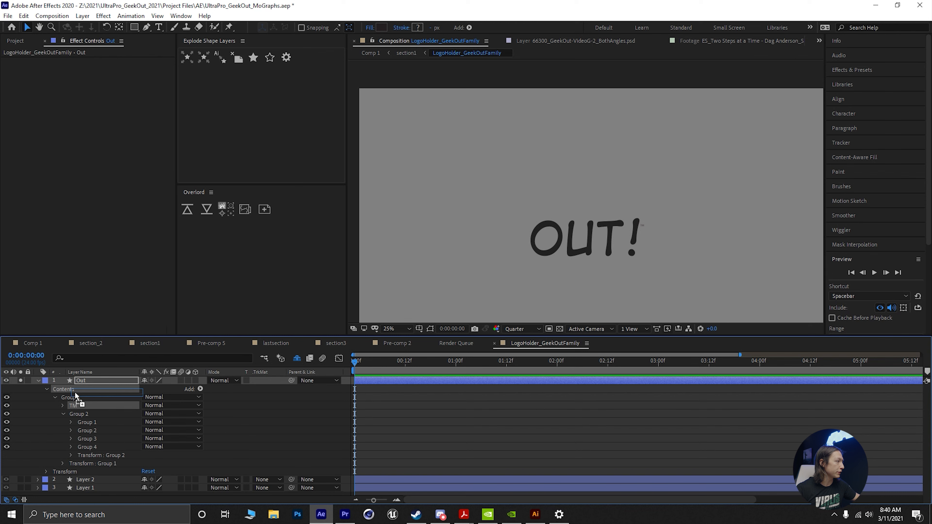
pyautogui.click(87, 421)
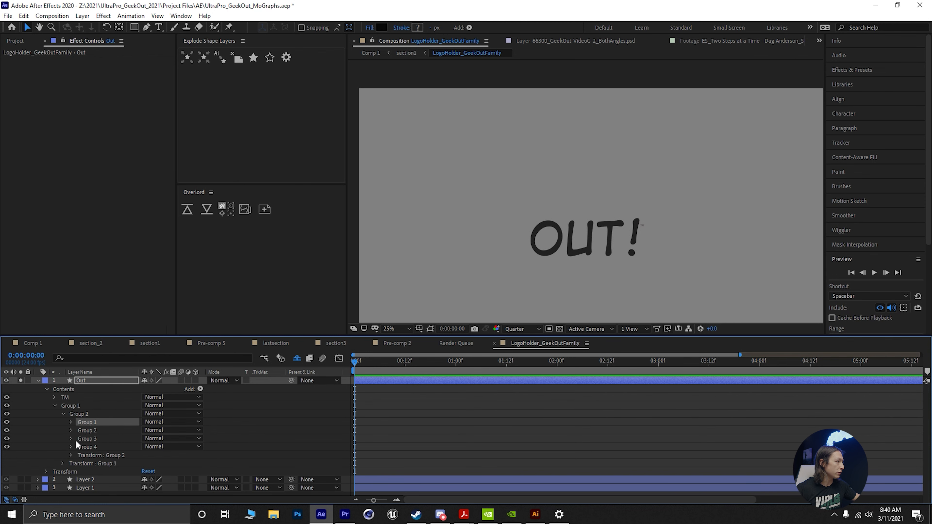
pyautogui.click(7, 422)
pyautogui.click(7, 422)
pyautogui.click(6, 422)
pyautogui.click(6, 422)
pyautogui.press('Return')
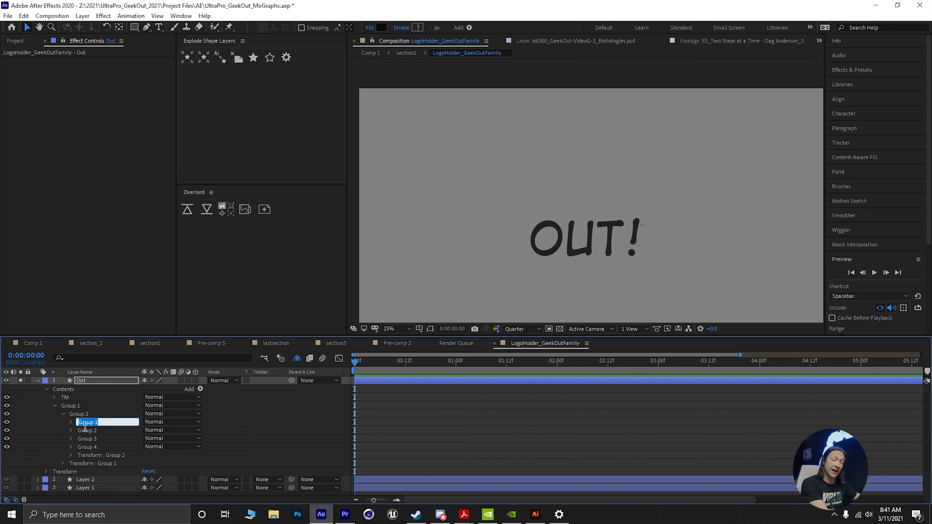
pyautogui.write('Excla')
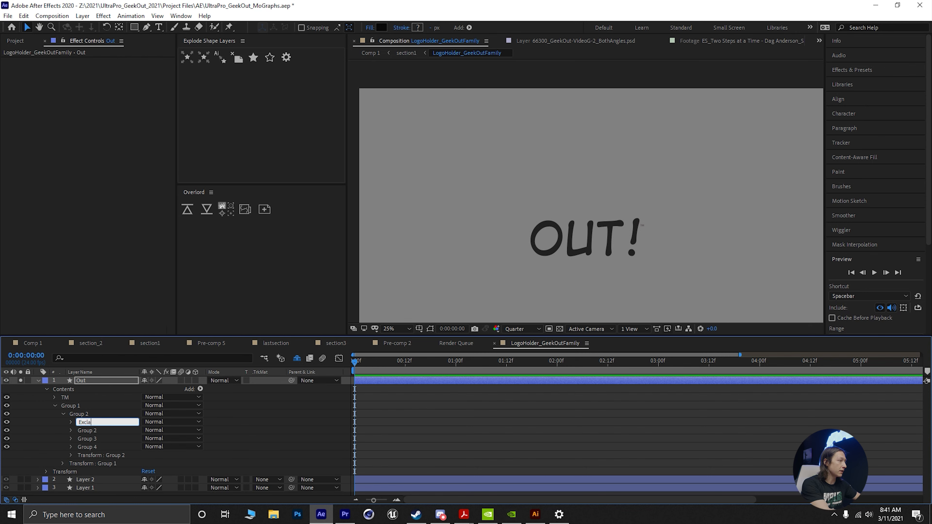
pyautogui.write('mation Point')
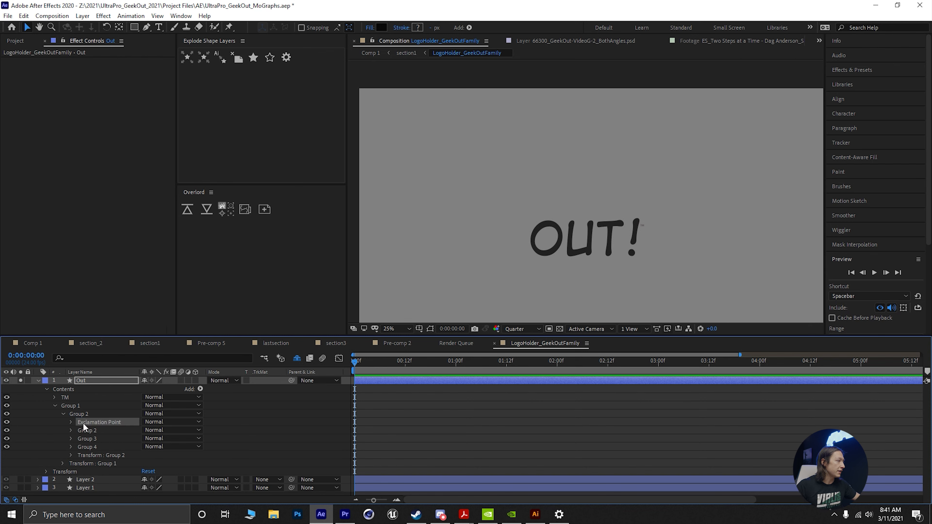
# - Check the subgroup below Exclamation Point by switching its visibility, and rename it T
pyautogui.click(99, 431)
pyautogui.click(6, 431)
pyautogui.click(6, 430)
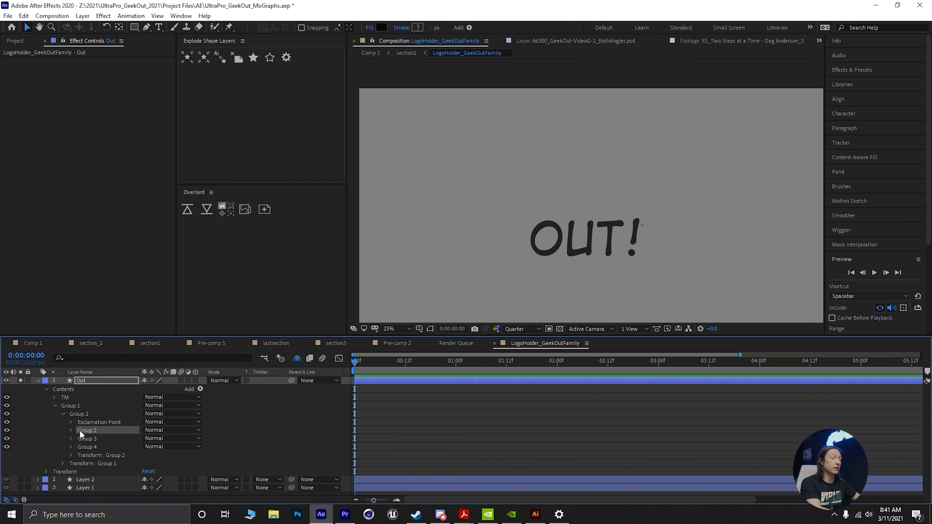
pyautogui.press('Return')
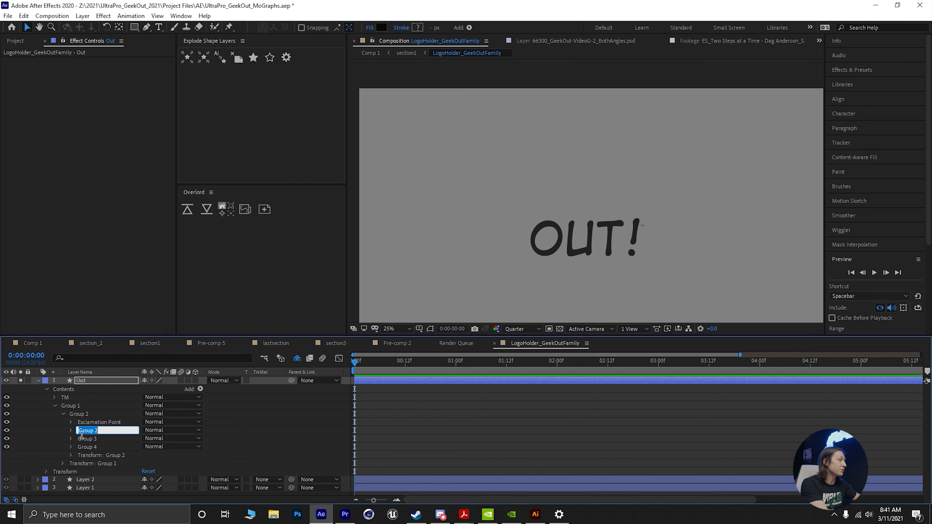
pyautogui.write('T')
# - Rename the two remaining letter subgroups, Group 3 as U and Group 4 as O
pyautogui.click(84, 438)
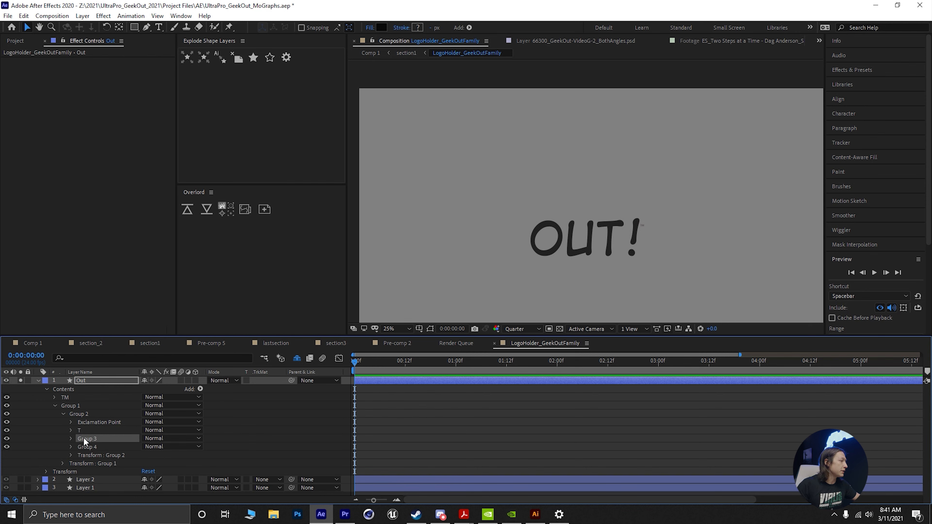
pyautogui.press('Return')
pyautogui.write('O')
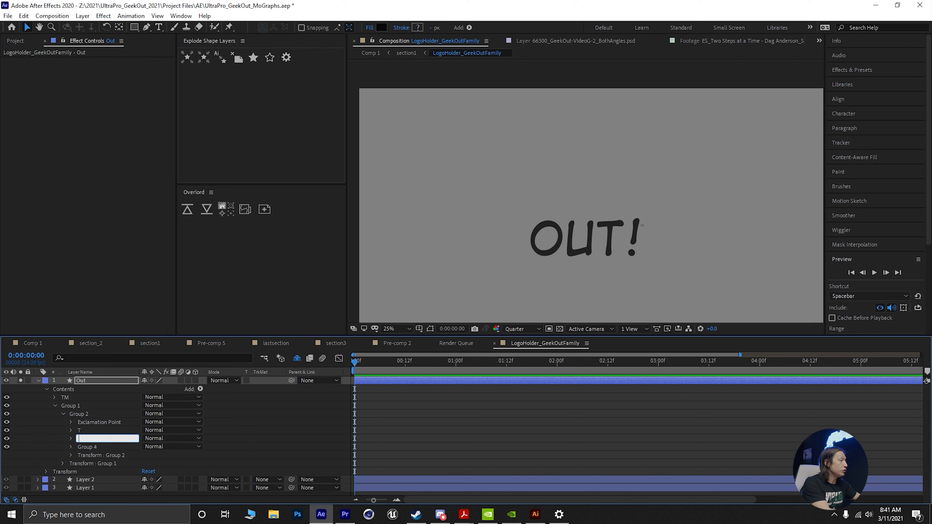
pyautogui.write('U')
pyautogui.press('Return')
pyautogui.click(95, 446)
pyautogui.press('Return')
pyautogui.write('O')
pyautogui.press('Return')
# - Move the Exclamation Point, T, U and O groups directly under the Out layer's contents and collapse Group 1
pyautogui.keyDown('shift'); pyautogui.click(94, 420); pyautogui.keyUp('shift')
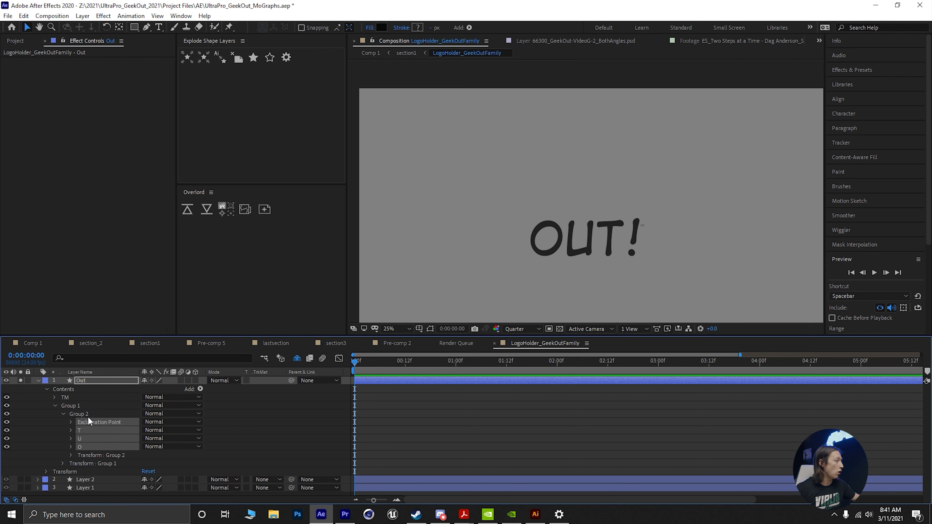
pyautogui.moveTo(101, 422); pyautogui.dragTo(63, 408)
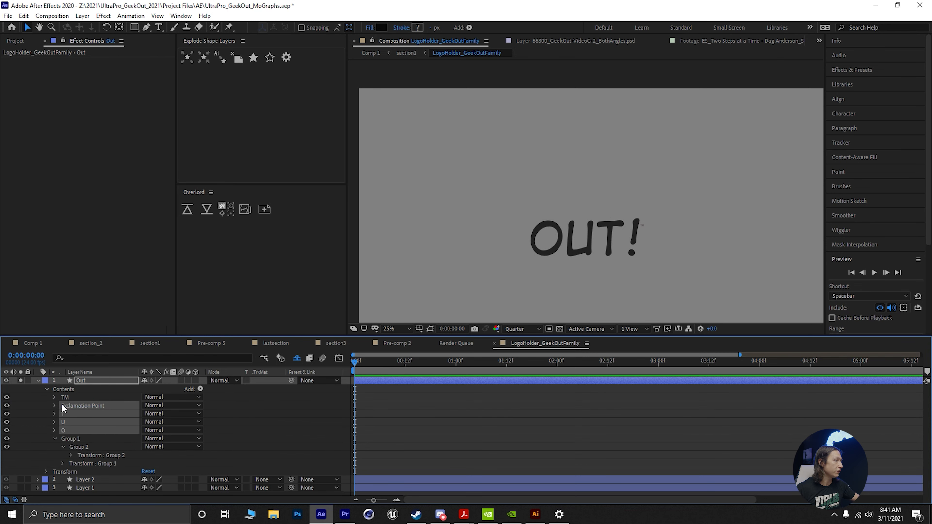
pyautogui.click(54, 439)
# - Save the project and explode the Out layer into separate shape layers, one for each of its groups
pyautogui.click(67, 390)
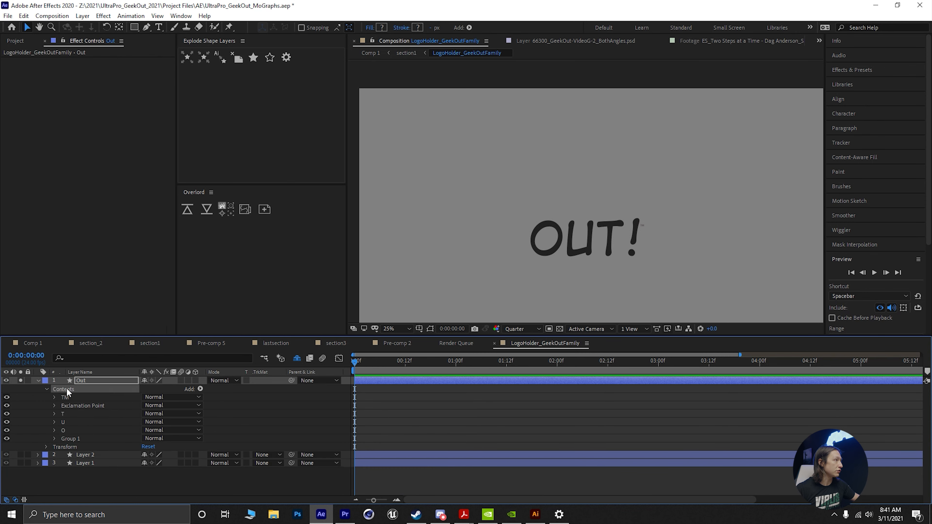
pyautogui.click(78, 382)
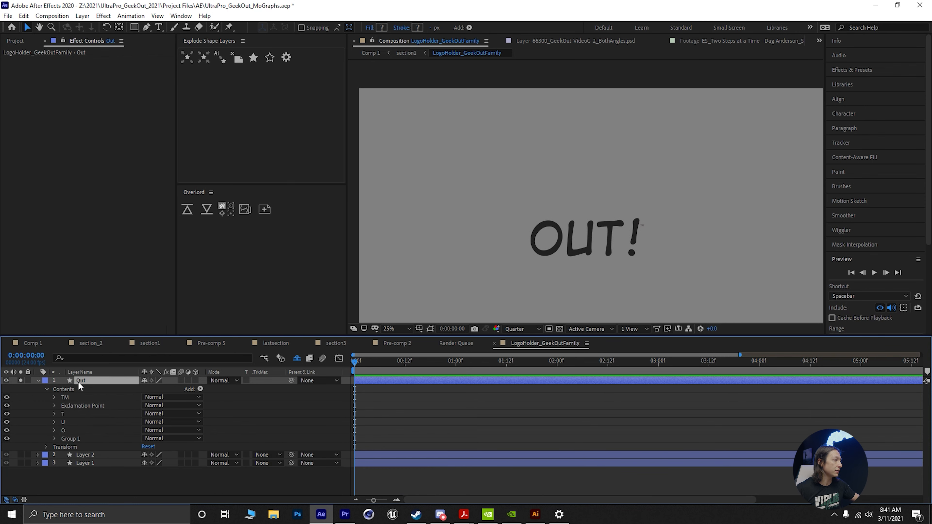
pyautogui.hotkey('ctrl', 's')
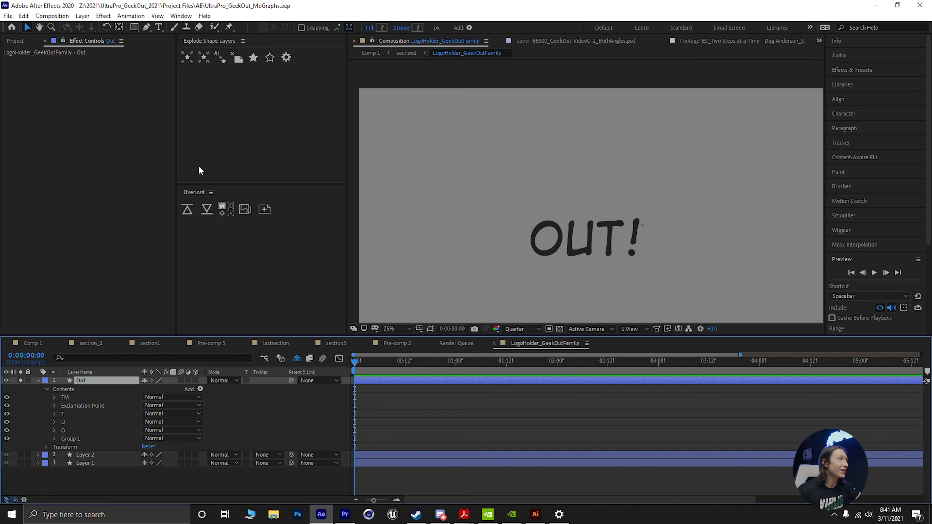
pyautogui.click(191, 55)
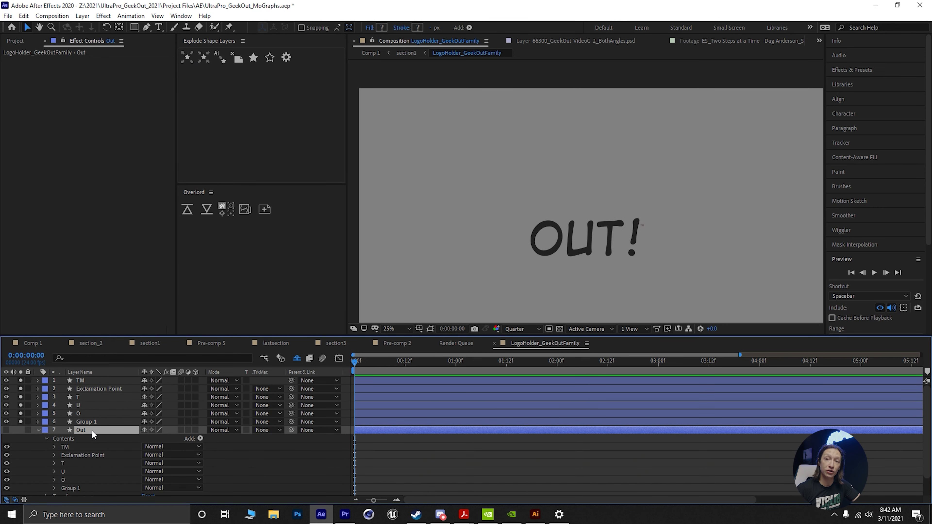
# - Delete the original Out layer and turn off solo for all the layers exploded from it
pyautogui.press('Delete')
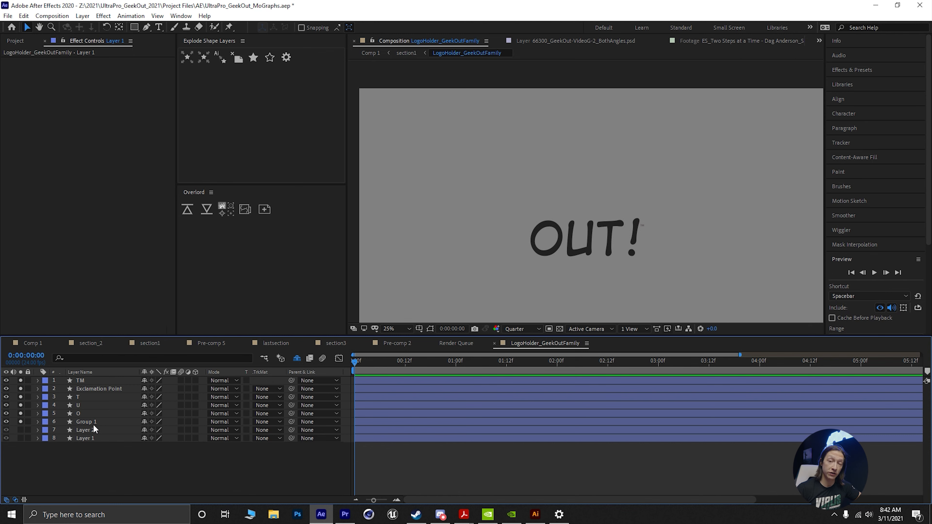
pyautogui.click(81, 416)
pyautogui.click(21, 414)
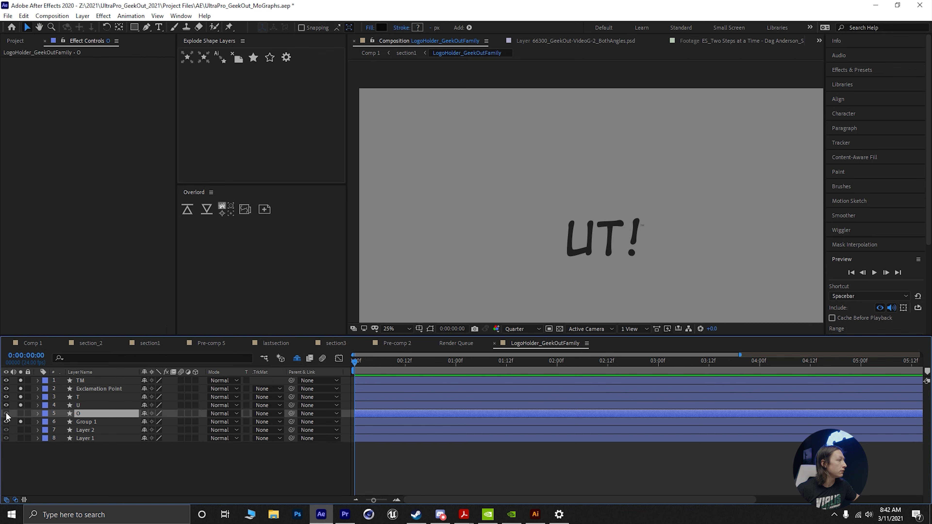
pyautogui.click(20, 413)
pyautogui.moveTo(20, 420); pyautogui.dragTo(19, 379)
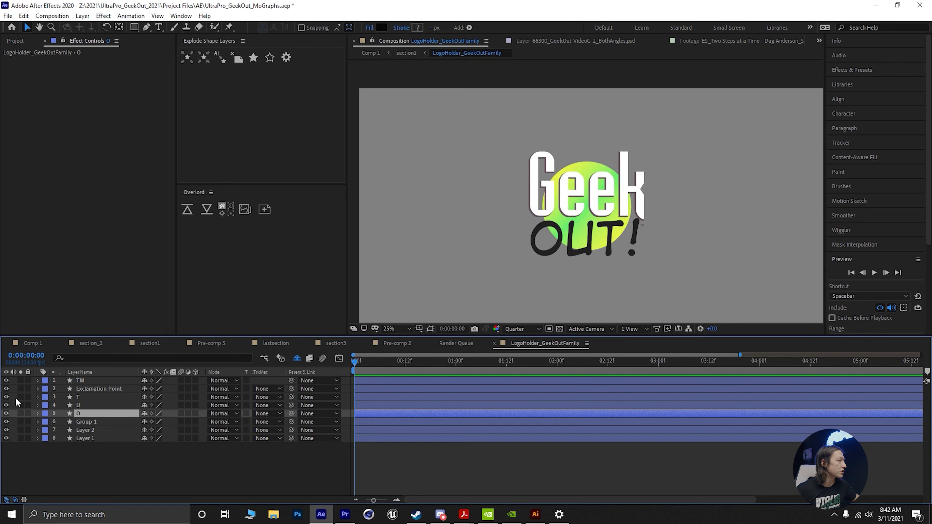
# - Check the exploded TM, Exclamation Point, T, U and O layers by switching their visibility off and on
pyautogui.click(5, 407)
pyautogui.click(5, 414)
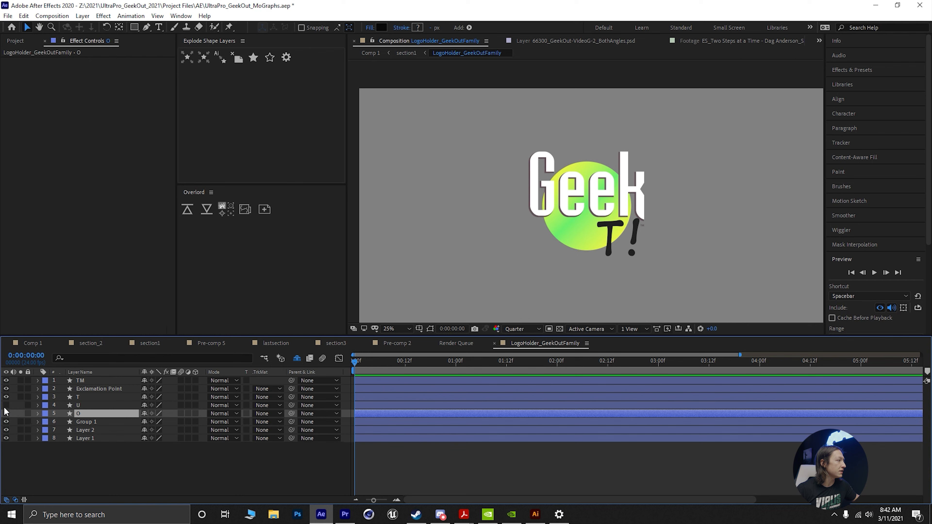
pyautogui.click(5, 406)
pyautogui.click(6, 391)
pyautogui.click(6, 380)
pyautogui.moveTo(6, 380); pyautogui.dragTo(7, 414)
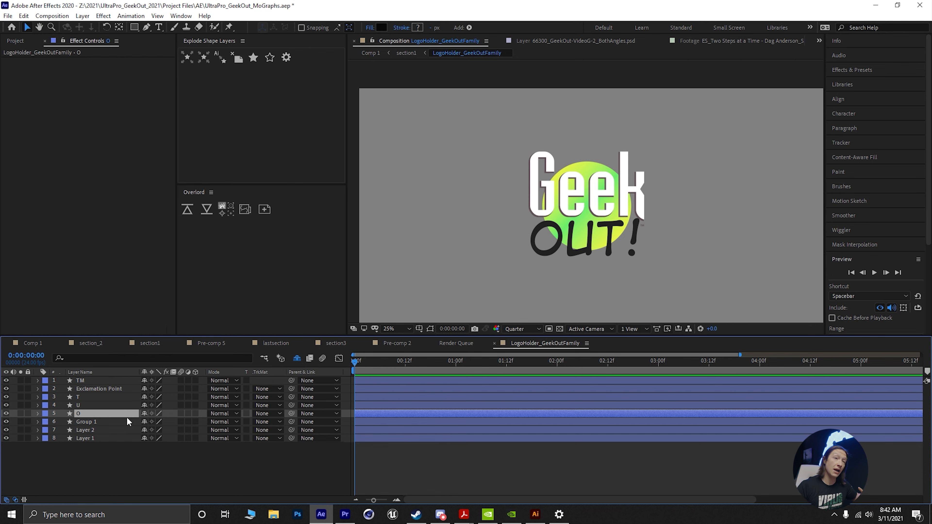
# - Inspect the leftover Group 1 layer by soloing it and expanding its contents, and delete it
pyautogui.click(91, 419)
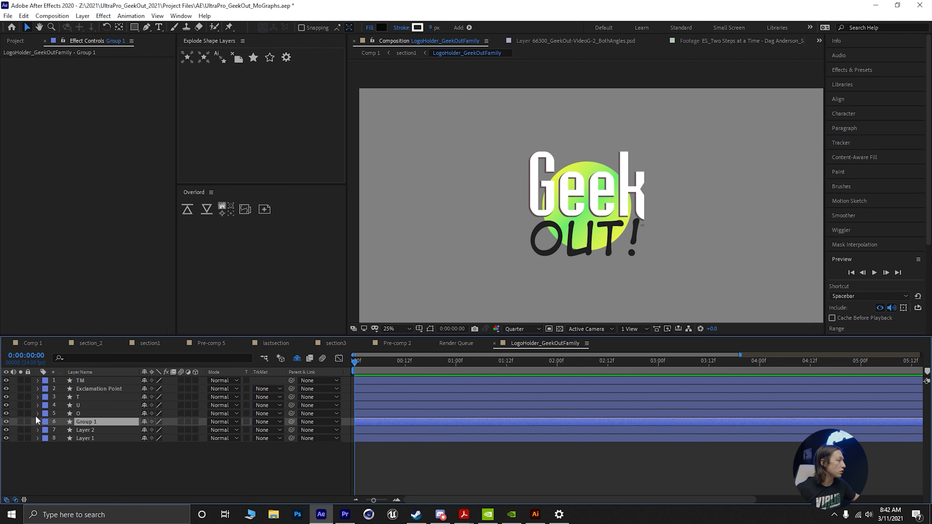
pyautogui.click(21, 421)
pyautogui.click(21, 422)
pyautogui.click(37, 421)
pyautogui.click(45, 430)
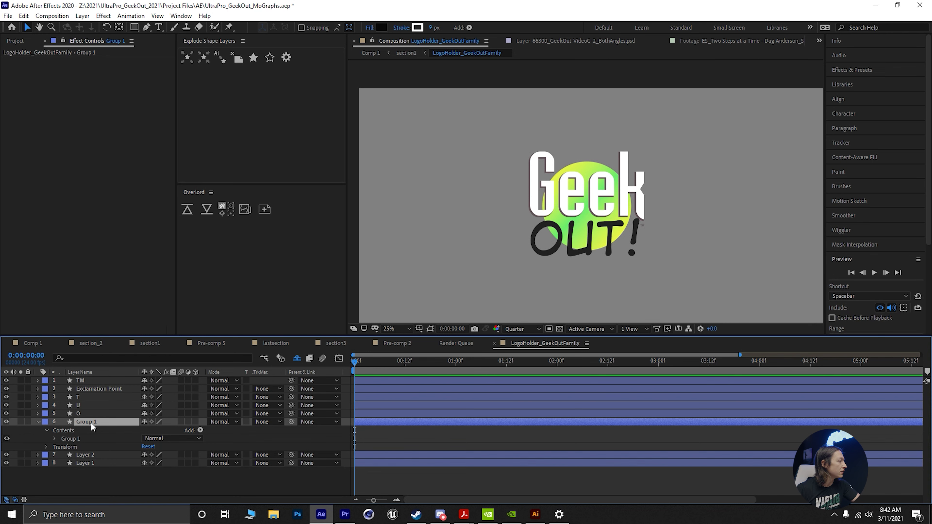
pyautogui.press('Delete')
# - Check what Layer 2 holds by switching its visibility and expanding its contents
pyautogui.click(6, 421)
pyautogui.click(6, 421)
pyautogui.click(6, 421)
pyautogui.click(5, 421)
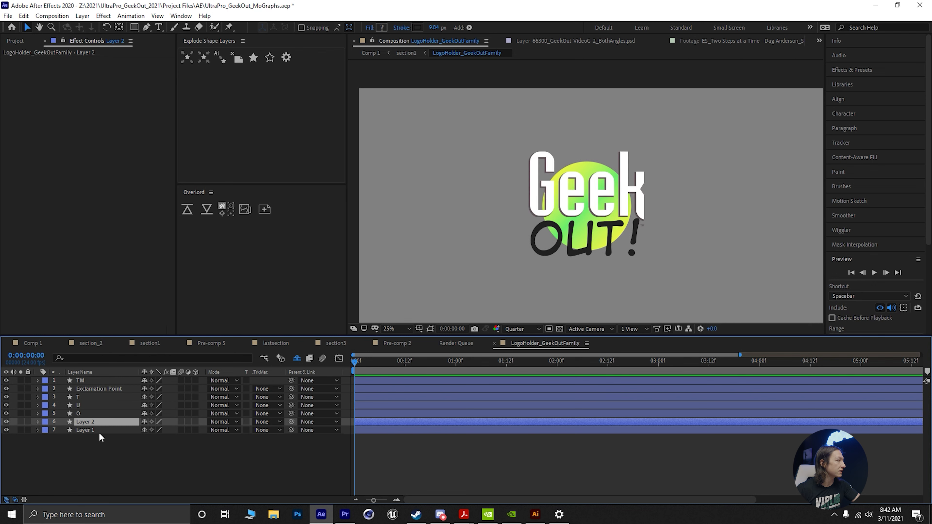
pyautogui.click(38, 421)
pyautogui.click(46, 430)
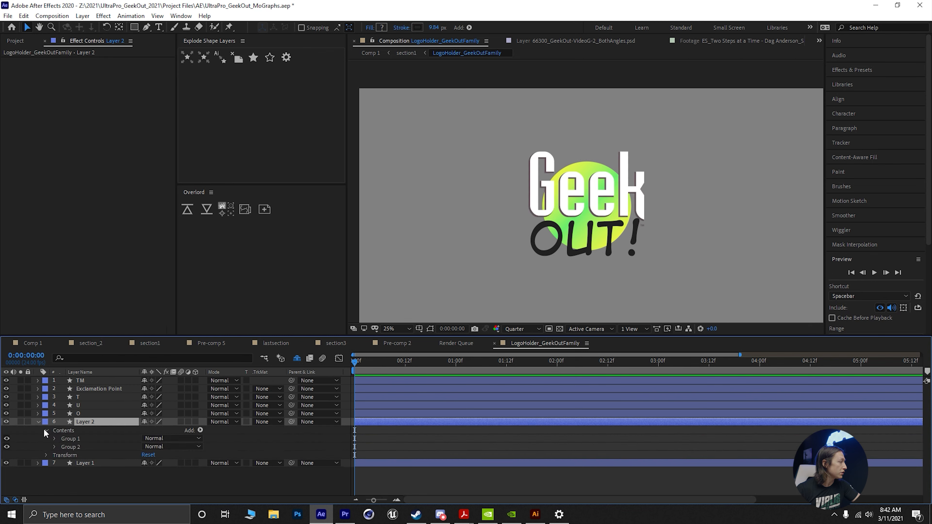
# - Expand Group 1 in Layer 2 and compare Group 1 and Group 2 by switching their visibility
pyautogui.click(54, 438)
pyautogui.click(7, 446)
pyautogui.click(7, 446)
pyautogui.click(7, 446)
pyautogui.click(7, 446)
pyautogui.click(7, 438)
pyautogui.click(7, 438)
pyautogui.scroll(-1, 8, 447)
pyautogui.click(7, 475)
pyautogui.click(6, 474)
pyautogui.click(7, 474)
pyautogui.click(7, 475)
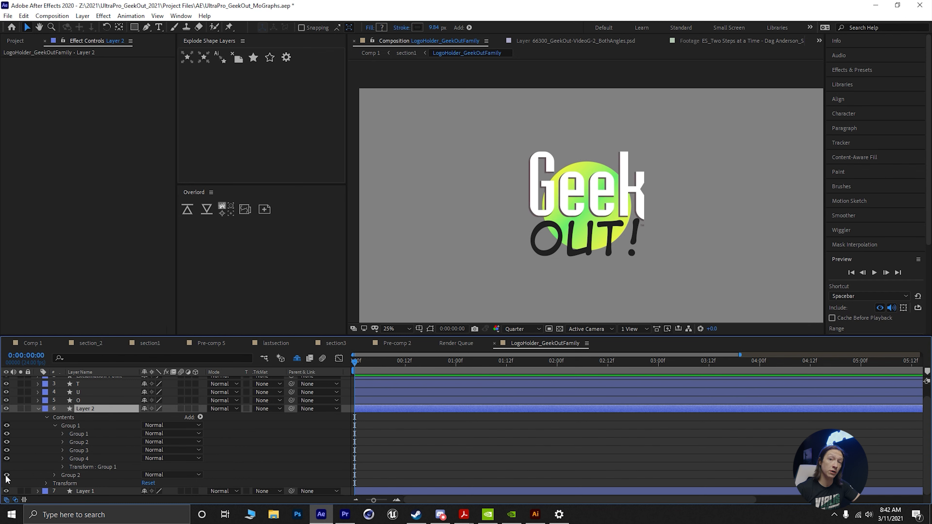
pyautogui.click(7, 475)
pyautogui.click(7, 475)
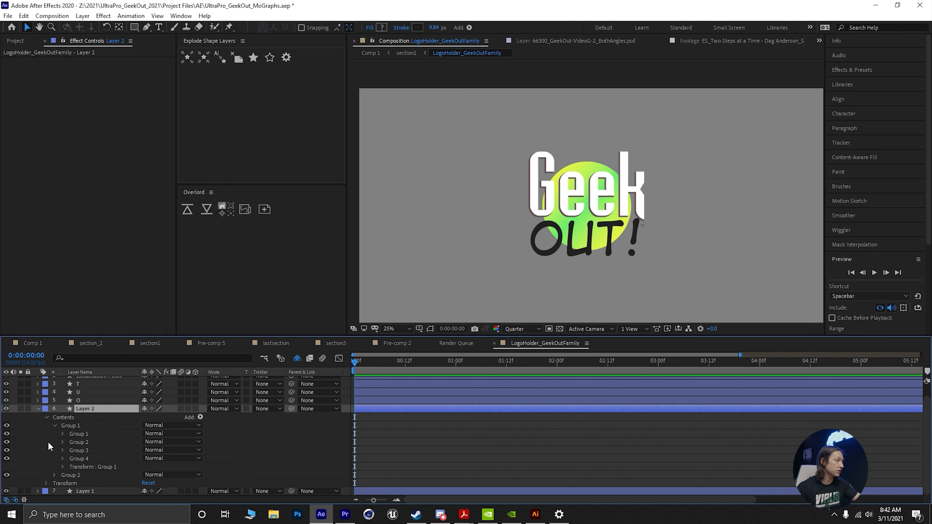
# - Check the letter subgroups inside Layer 2's Group 1 and rename Group 1 as White Text
pyautogui.click(72, 474)
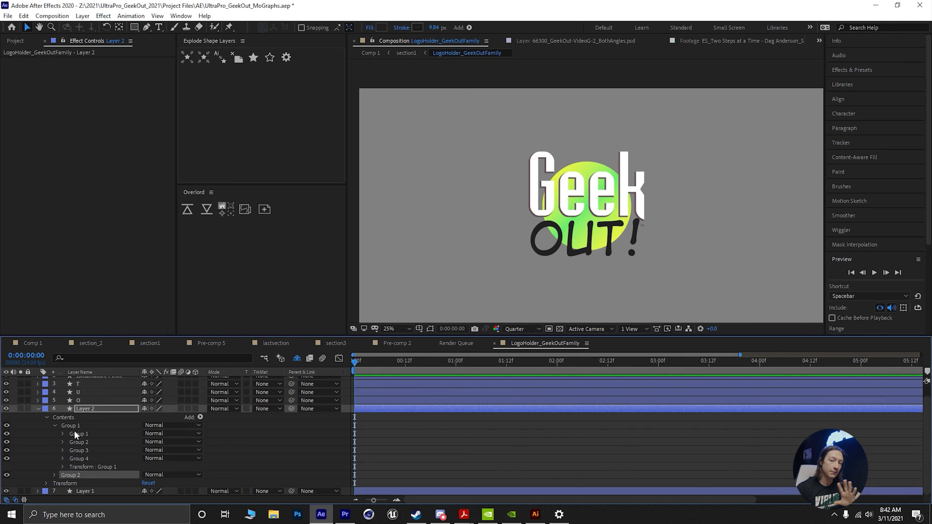
pyautogui.click(83, 434)
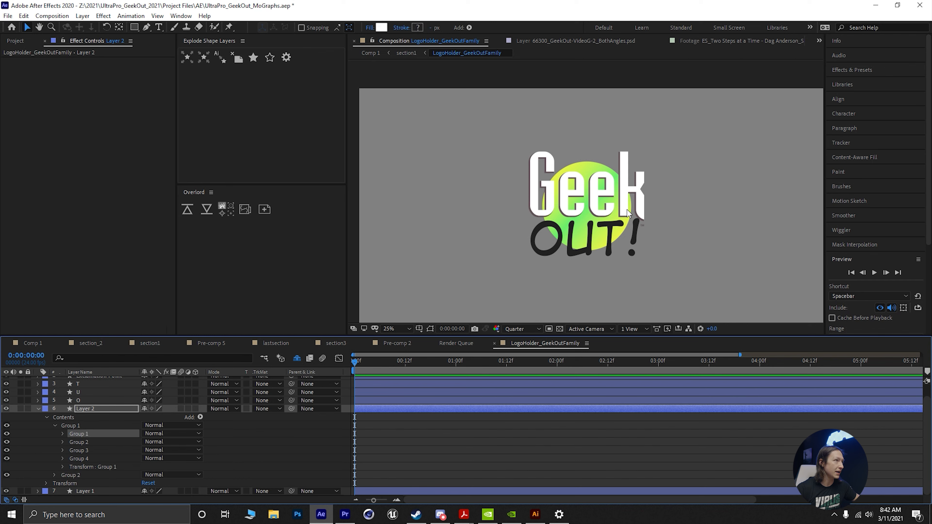
pyautogui.click(76, 458)
pyautogui.click(6, 433)
pyautogui.click(6, 433)
pyautogui.click(69, 427)
pyautogui.press('Return')
pyautogui.write('White Tex')
pyautogui.press('Return')
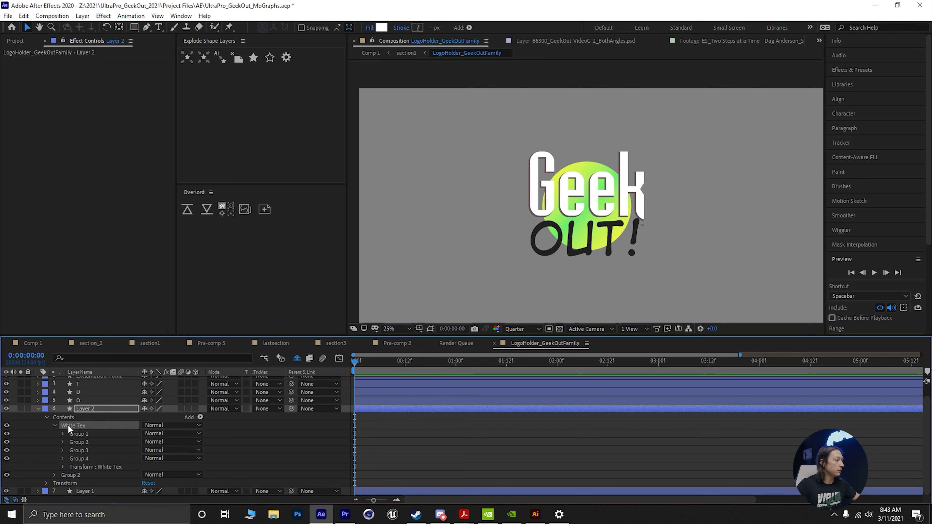
pyautogui.press('Return')
pyautogui.press('Right')
pyautogui.write('t')
pyautogui.press('Return')
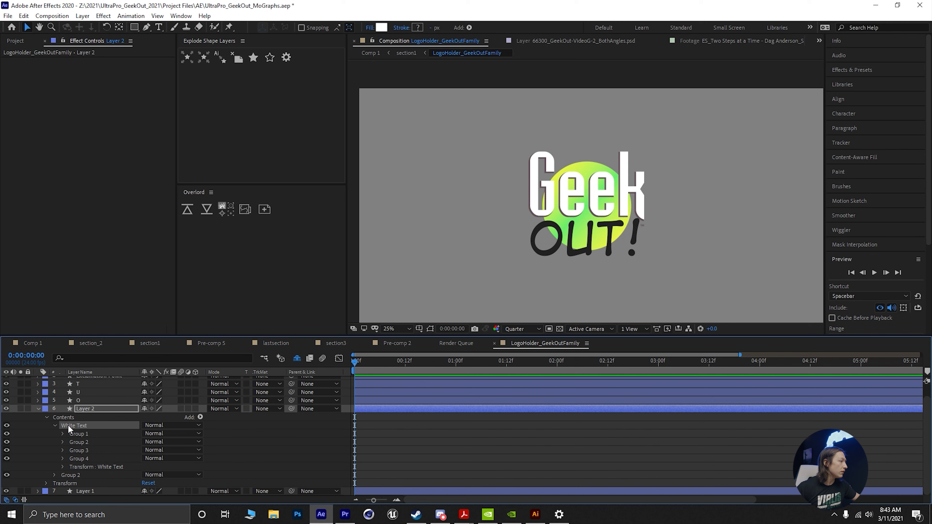
# - Check the first subgroup of White Text by switching its visibility, and rename it K
pyautogui.click(7, 433)
pyautogui.click(7, 434)
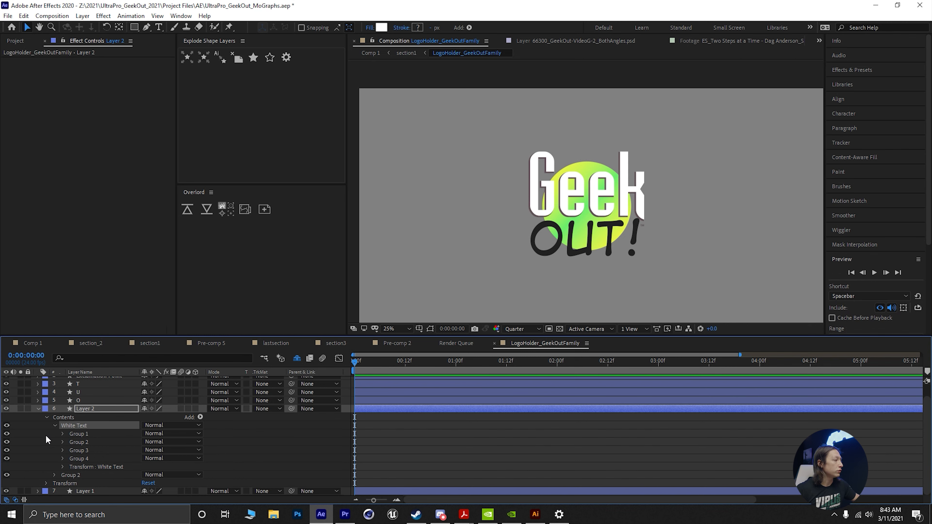
pyautogui.click(87, 434)
pyautogui.press('Return')
pyautogui.write('K')
pyautogui.press('Return')
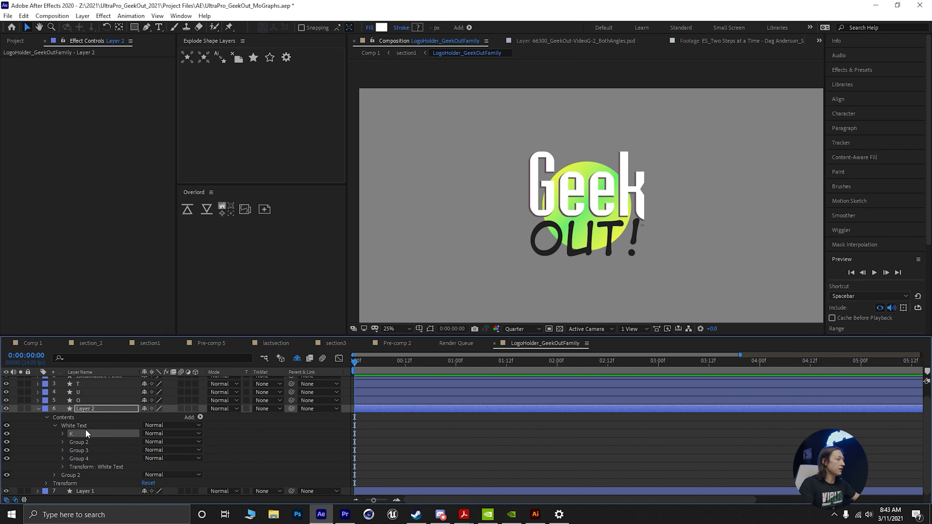
# - Rename the remaining White Text subgroups, Group 2 as E 2, Group 3 as E 1 and Group 4 as G
pyautogui.click(86, 442)
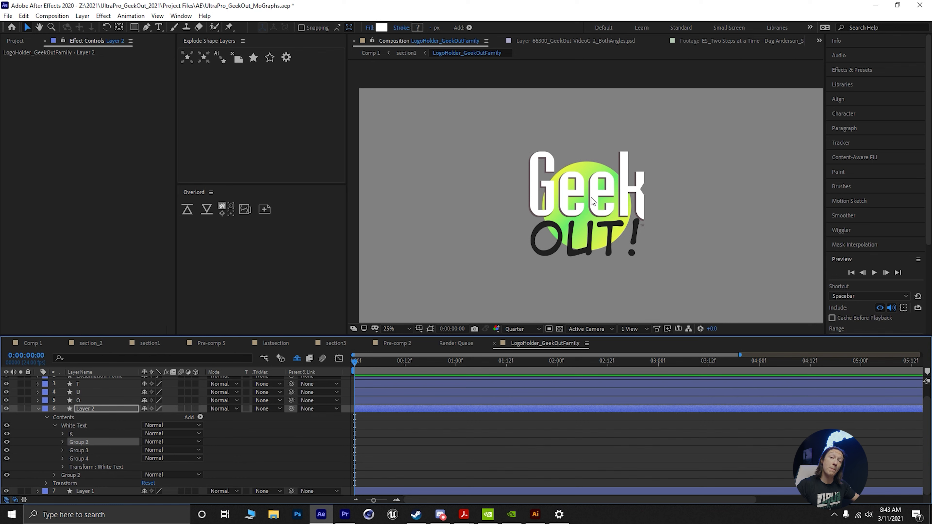
pyautogui.press('Return')
pyautogui.write('E 2')
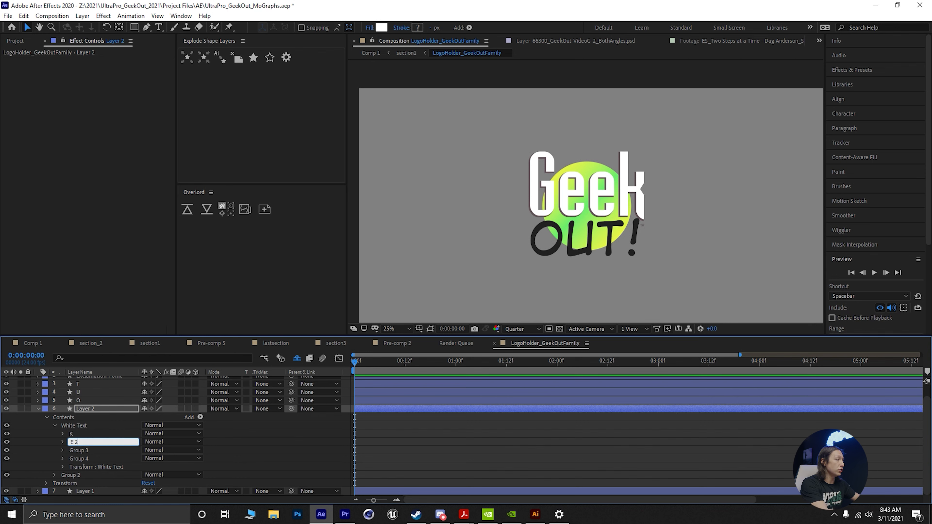
pyautogui.press('Return')
pyautogui.click(84, 451)
pyautogui.press('Return')
pyautogui.write('E 1')
pyautogui.press('Return')
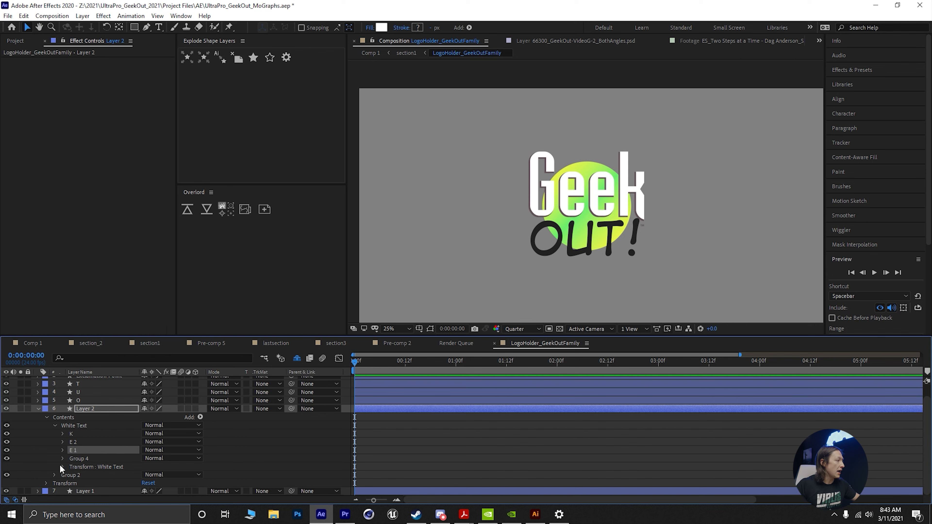
pyautogui.click(74, 459)
pyautogui.press('Return')
pyautogui.write('G')
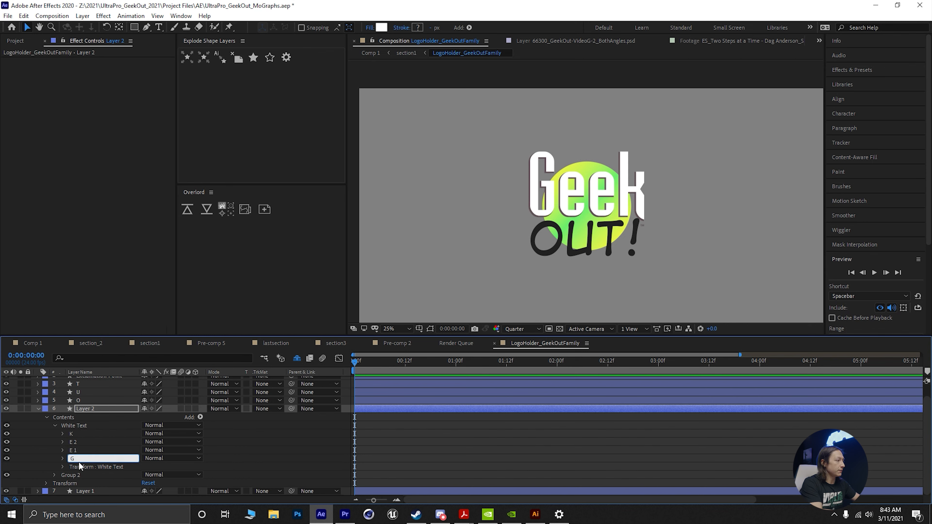
pyautogui.press('Return')
# - Move the K, E 2, E 1 and G groups directly under Layer 2's contents and explode Layer 2 into separate shape layers
pyautogui.keyDown('shift'); pyautogui.click(74, 432); pyautogui.keyUp('shift')
pyautogui.moveTo(81, 430); pyautogui.dragTo(74, 426)
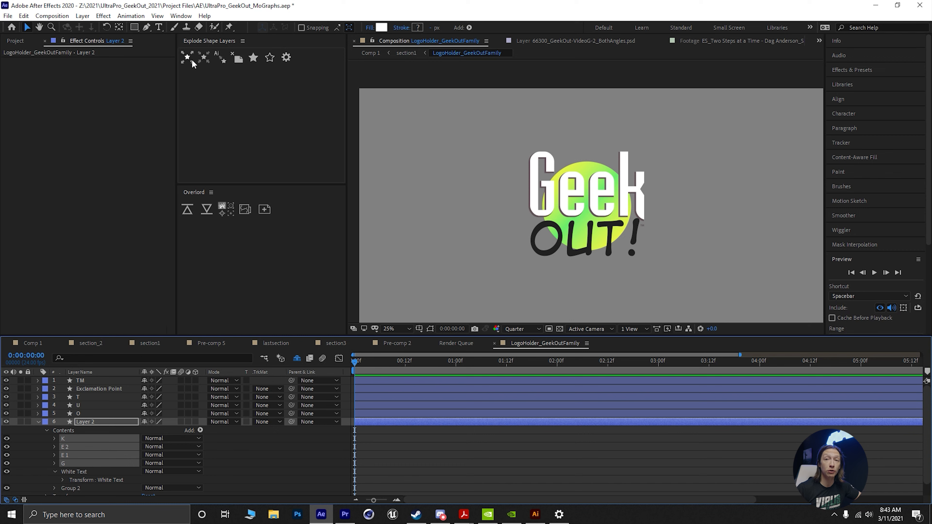
pyautogui.click(103, 422)
pyautogui.click(188, 58)
pyautogui.click(82, 469)
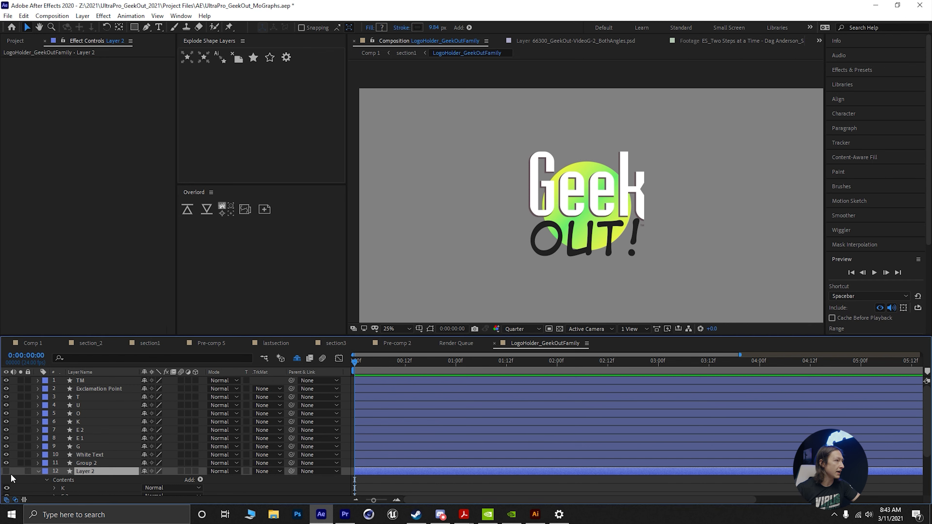
# - Check the exploded G layer by switching its visibility and compare it with the Group 2 shadow and the source Layer 2
pyautogui.click(80, 422)
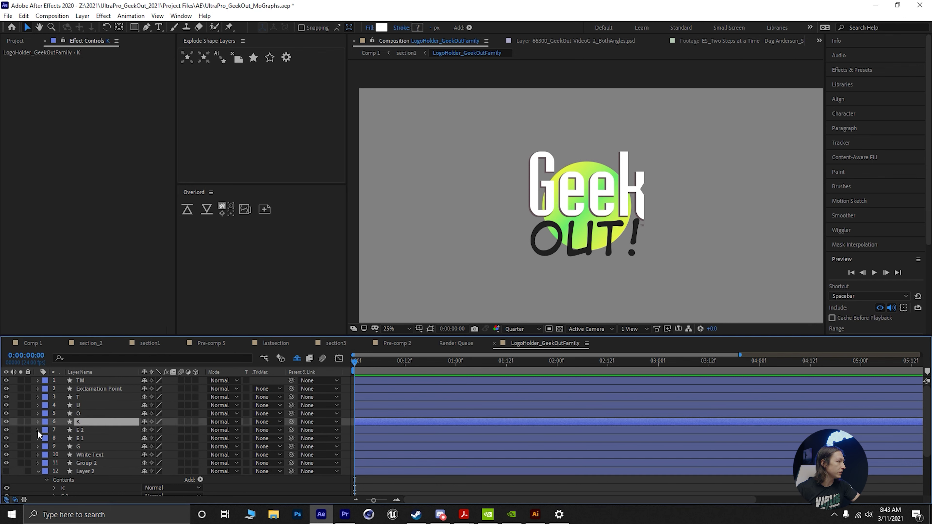
pyautogui.click(75, 446)
pyautogui.click(7, 446)
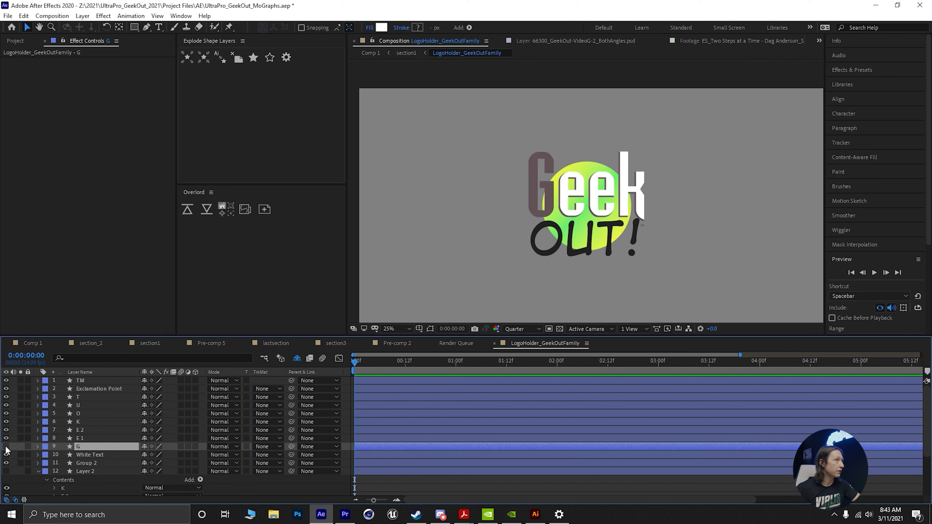
pyautogui.click(7, 447)
pyautogui.click(6, 446)
pyautogui.click(6, 446)
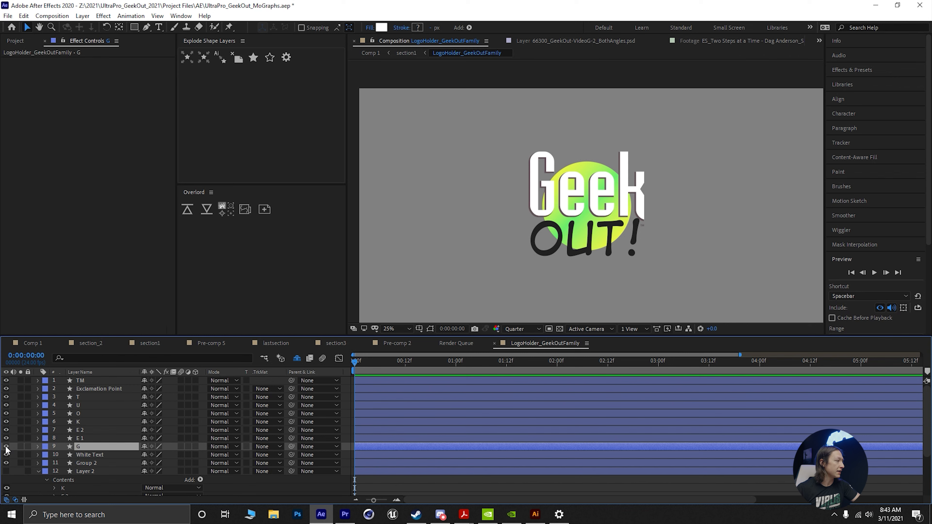
pyautogui.click(92, 471)
pyautogui.scroll(-3, 93, 470)
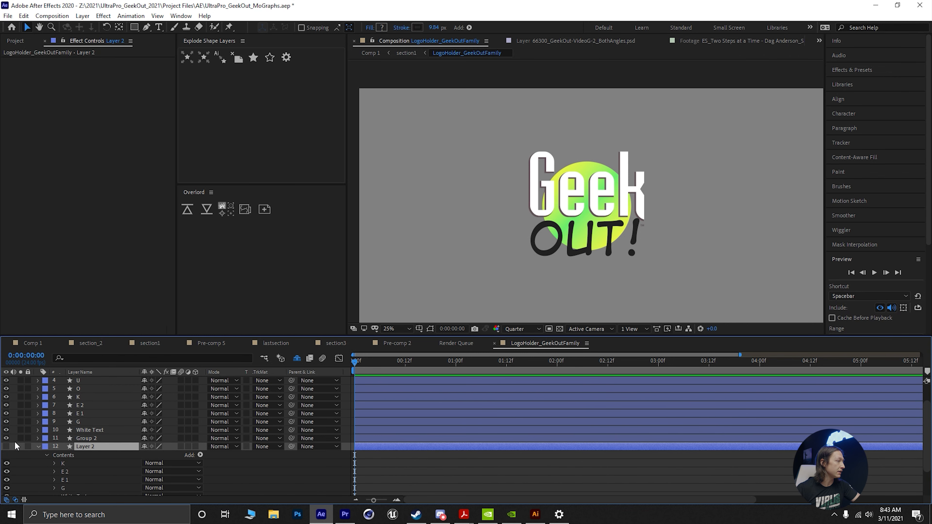
pyautogui.click(82, 415)
pyautogui.click(81, 419)
pyautogui.scroll(3, 81, 418)
pyautogui.click(6, 447)
pyautogui.click(6, 447)
pyautogui.click(6, 447)
pyautogui.click(6, 447)
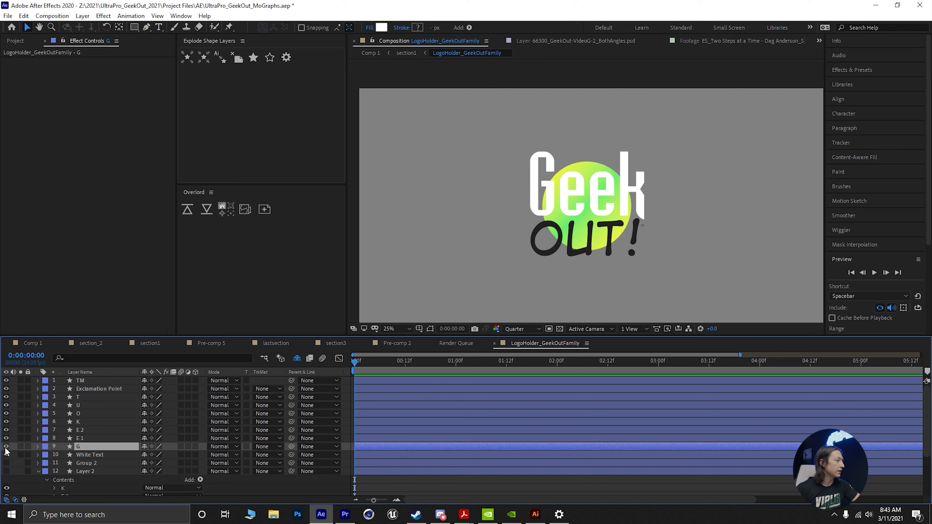
pyautogui.click(6, 446)
pyautogui.click(6, 446)
# - Compare the Group 2 shadow layer with Layer 2 by switching their visibility, and leave both layers hidden
pyautogui.click(80, 464)
pyautogui.click(6, 471)
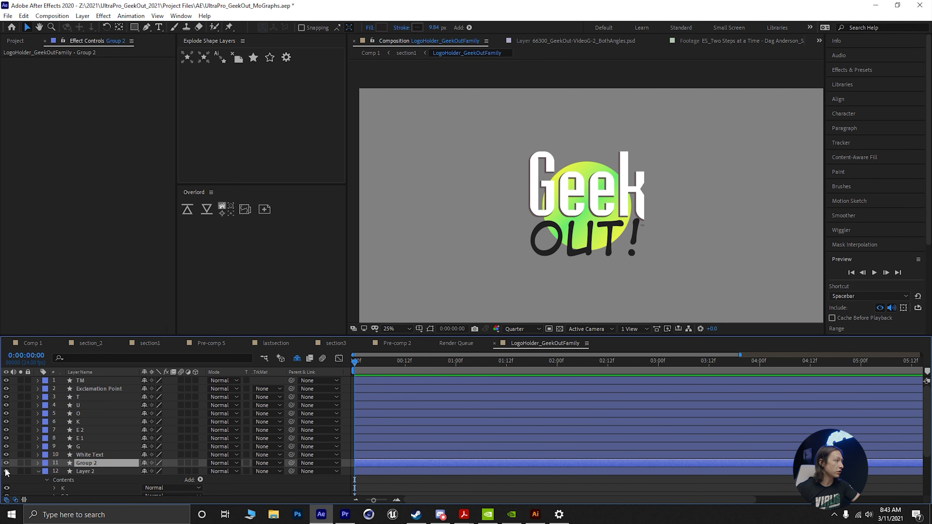
pyautogui.click(7, 464)
pyautogui.click(7, 471)
pyautogui.click(8, 463)
pyautogui.click(8, 463)
pyautogui.click(8, 463)
pyautogui.click(8, 463)
pyautogui.click(8, 463)
pyautogui.click(8, 463)
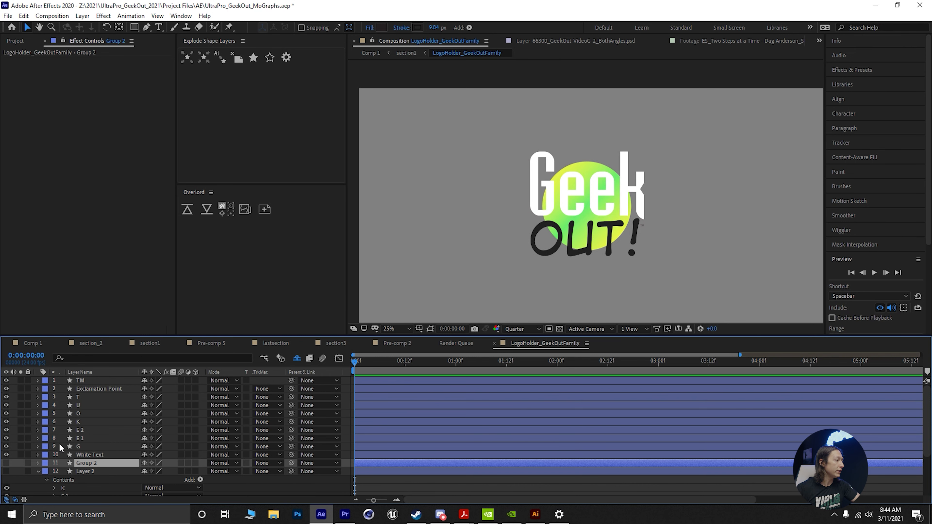
# - Collapse Layer 2 and move the Group 2 and Layer 2 layers below Layer 1 in the layer stack
pyautogui.scroll(-3, 71, 466)
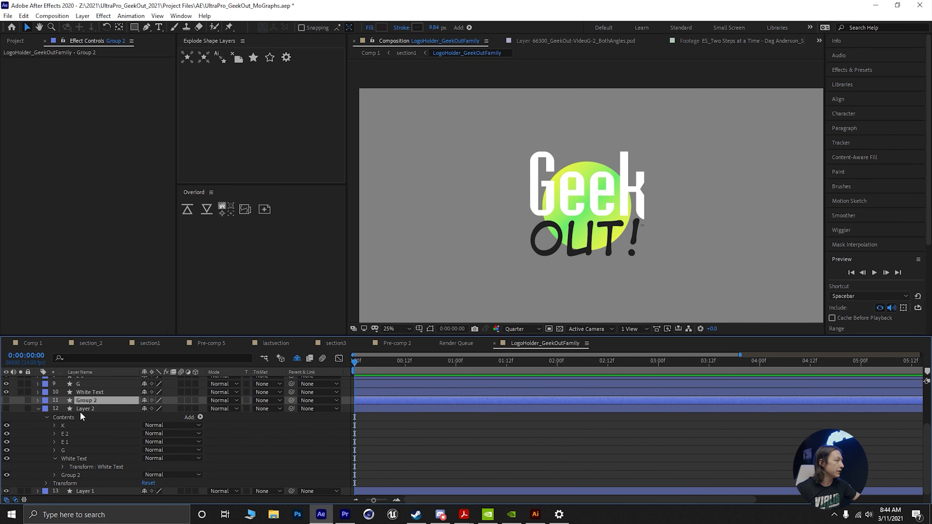
pyautogui.click(39, 408)
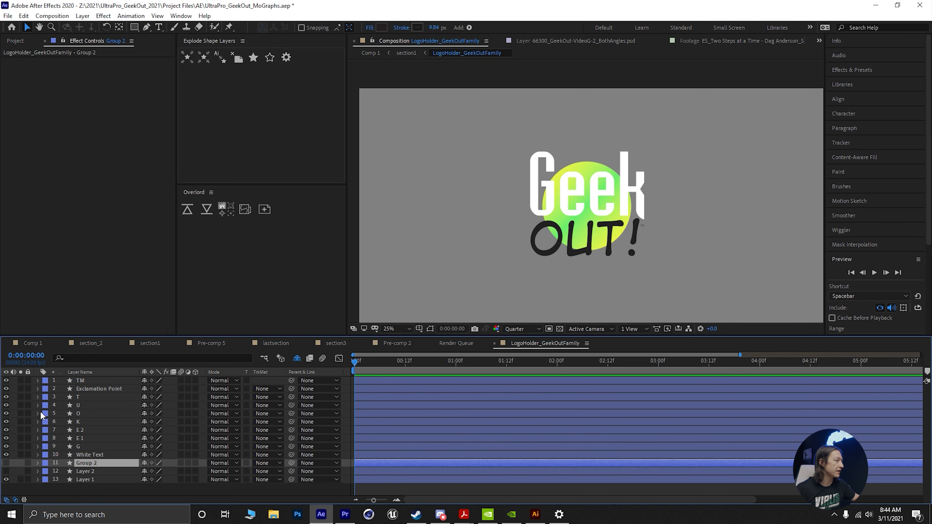
pyautogui.click(86, 471)
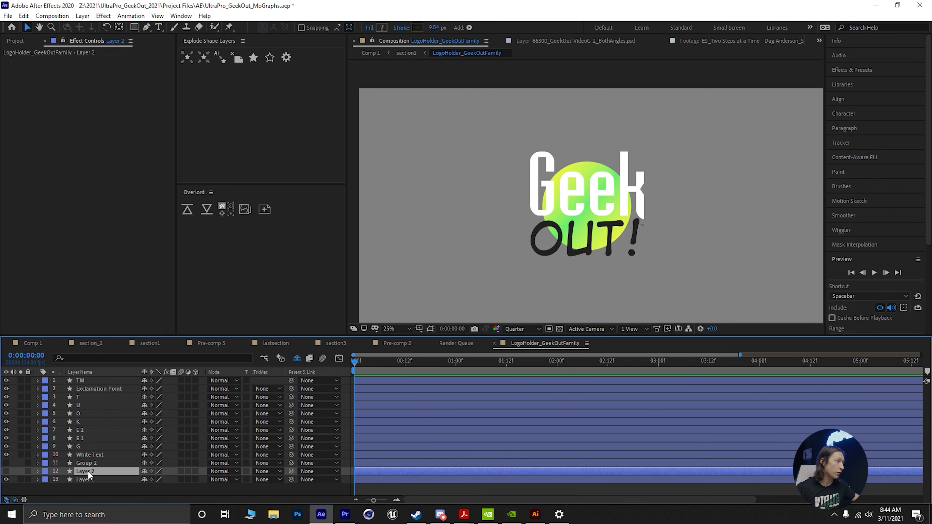
pyautogui.keyDown('ctrl'); pyautogui.click(91, 463); pyautogui.keyUp('ctrl')
pyautogui.hotkey('ctrl', 'shift', ']')
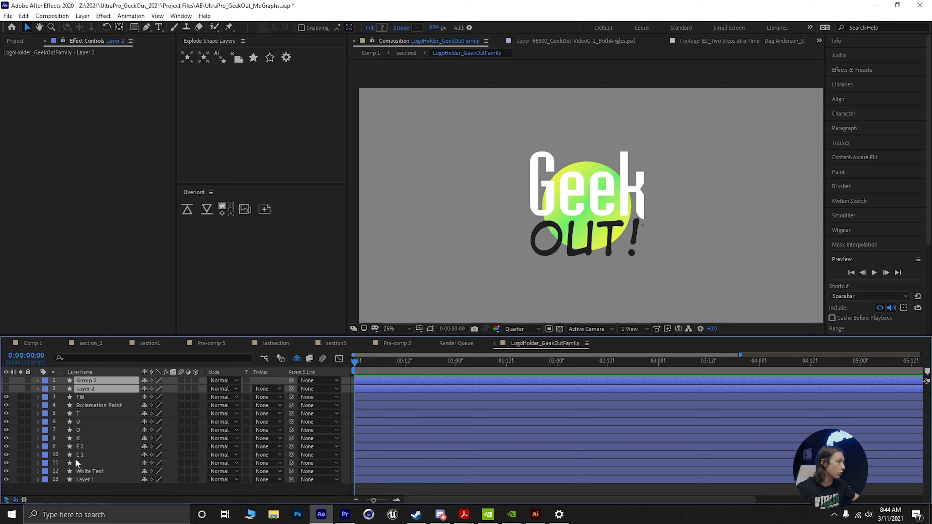
pyautogui.moveTo(120, 403); pyautogui.dragTo(92, 481)
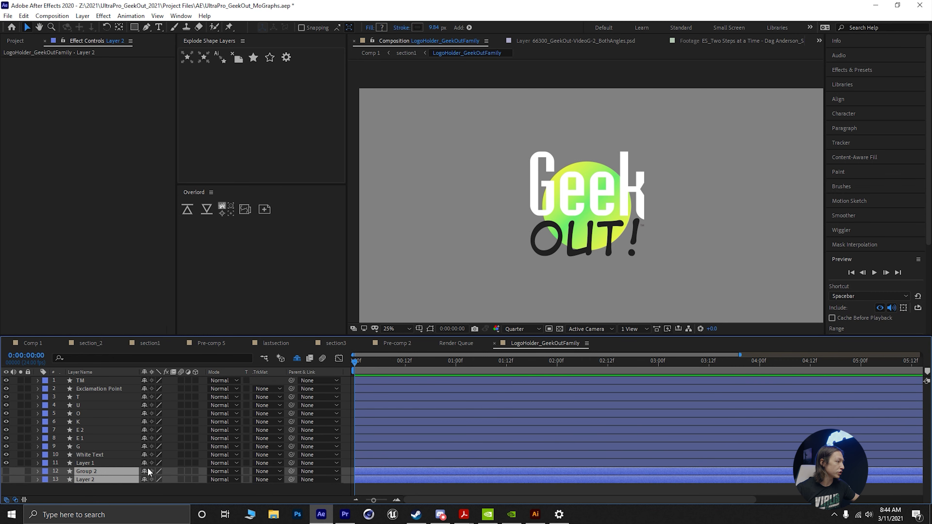
# - Mark the Group 2 and Layer 2 layers as shy and hide the shy layers in the timeline
pyautogui.click(297, 358)
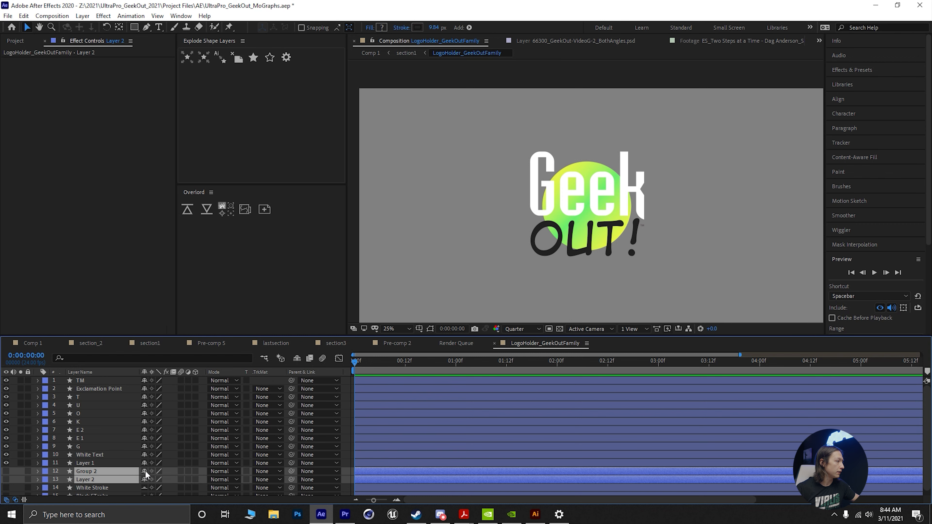
pyautogui.scroll(-1, 145, 470)
pyautogui.moveTo(144, 464); pyautogui.dragTo(146, 474)
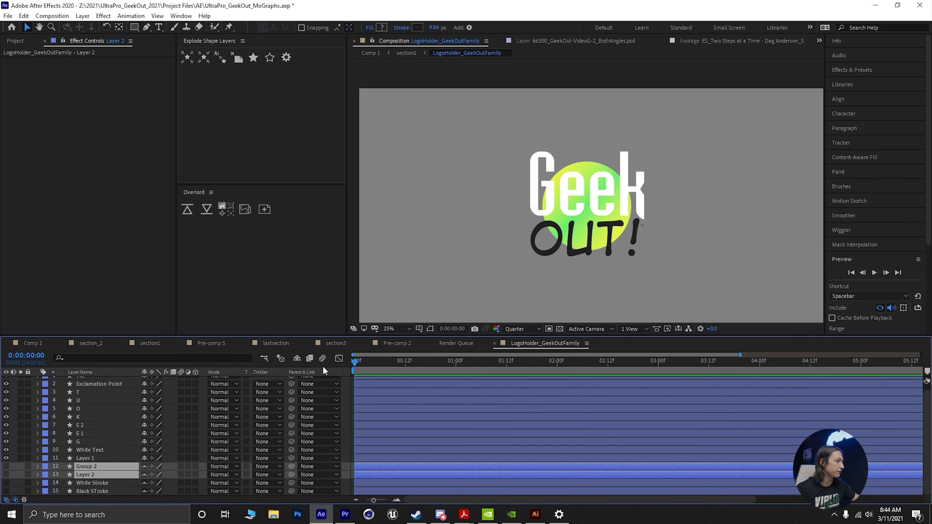
pyautogui.click(297, 358)
# - Solo and unsolo Layer 1 to check which part of the logo it contains
pyautogui.click(94, 456)
pyautogui.scroll(1, 91, 459)
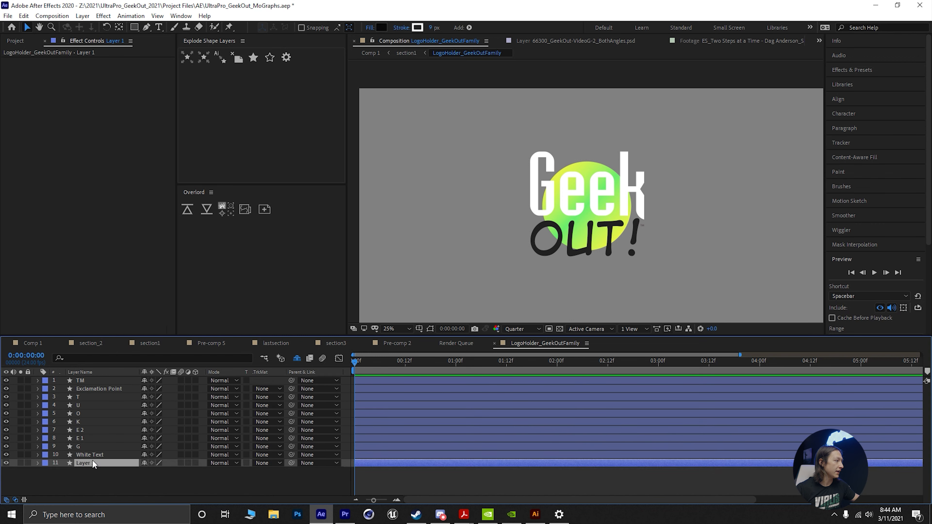
pyautogui.click(20, 462)
pyautogui.click(20, 463)
pyautogui.click(21, 463)
pyautogui.click(21, 463)
pyautogui.click(21, 463)
pyautogui.click(21, 462)
pyautogui.click(21, 463)
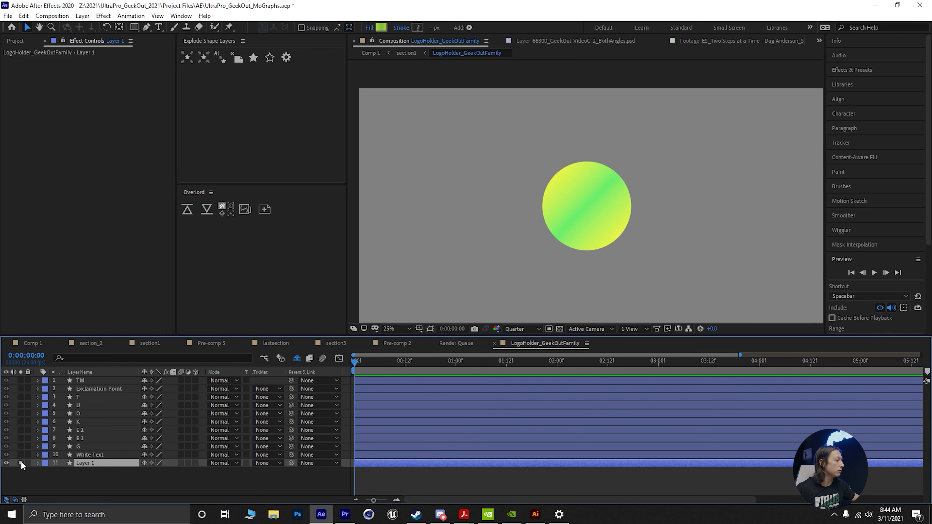
pyautogui.click(21, 463)
pyautogui.click(21, 463)
pyautogui.click(21, 463)
# - Rename Layer 1 as Circle
pyautogui.press('Return')
pyautogui.write('Circle')
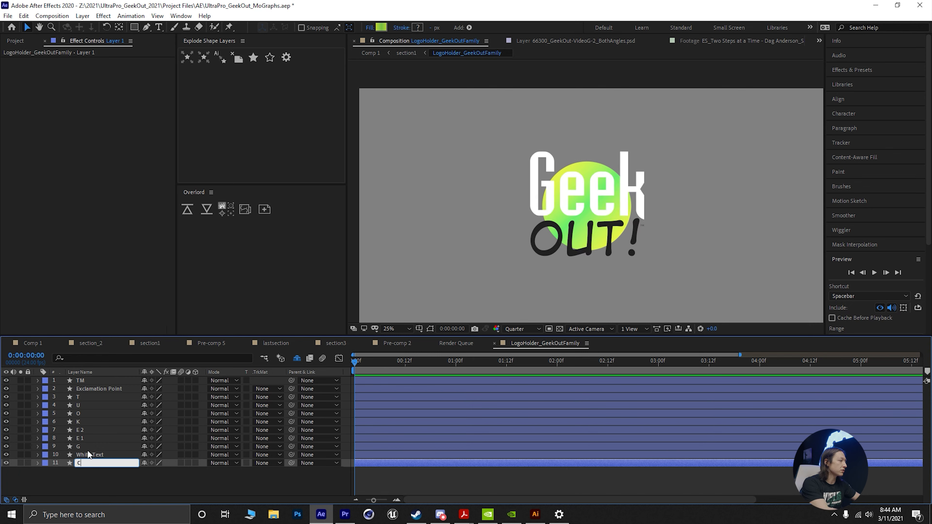
pyautogui.press('Return')
# - Check the Circle layer by switching its visibility, and view the original logo in Illustrator before returning to After Effects
pyautogui.click(5, 463)
pyautogui.click(5, 462)
pyautogui.click(6, 463)
pyautogui.click(5, 462)
pyautogui.click(6, 463)
pyautogui.click(6, 462)
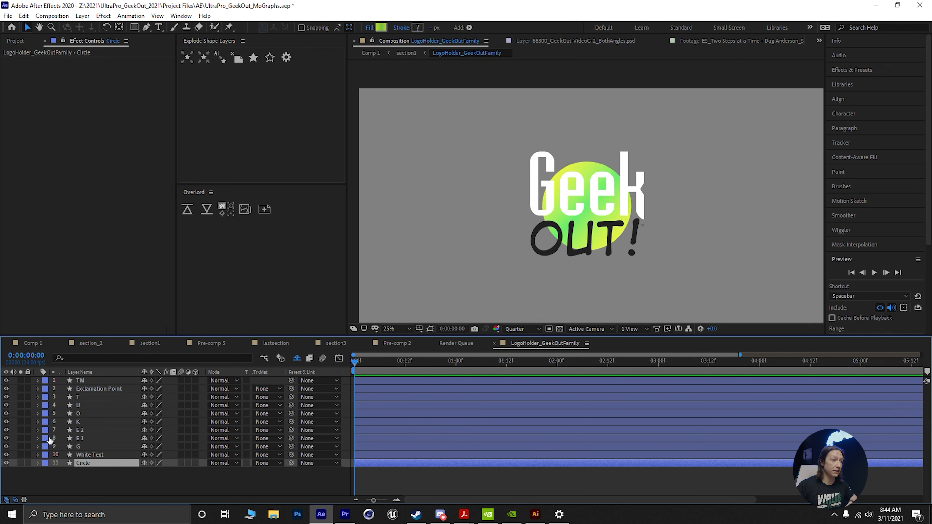
pyautogui.click(538, 519)
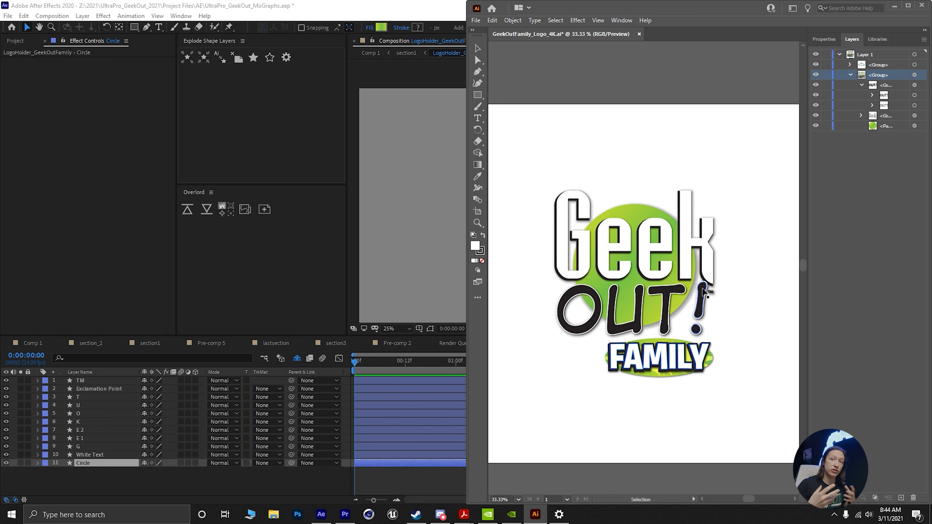
pyautogui.click(271, 480)
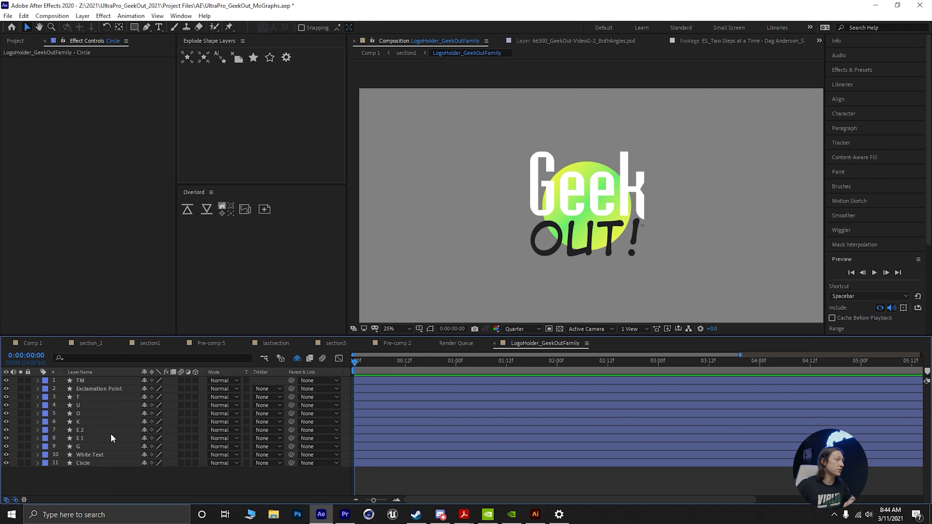
# - Give the G, E 1, E 2 and K layers the Yellow label colour
pyautogui.click(112, 447)
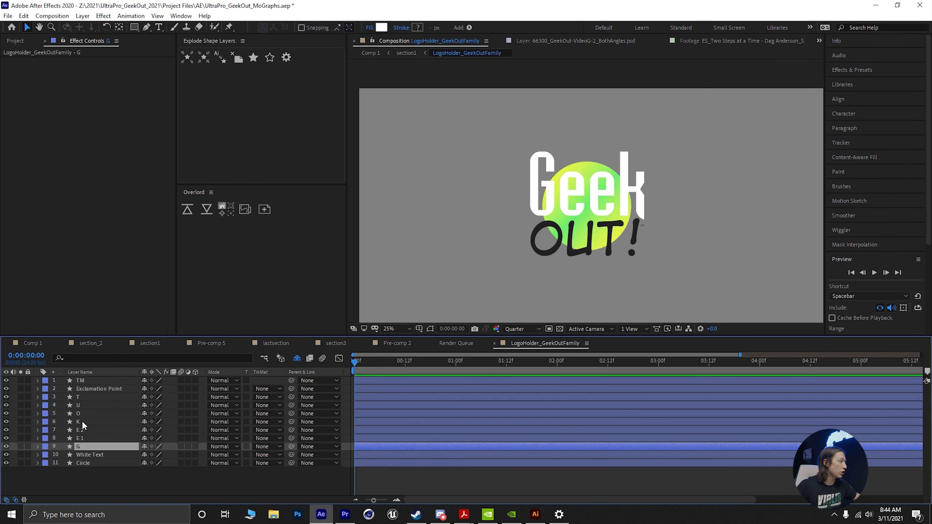
pyautogui.keyDown('shift'); pyautogui.click(57, 421); pyautogui.keyUp('shift')
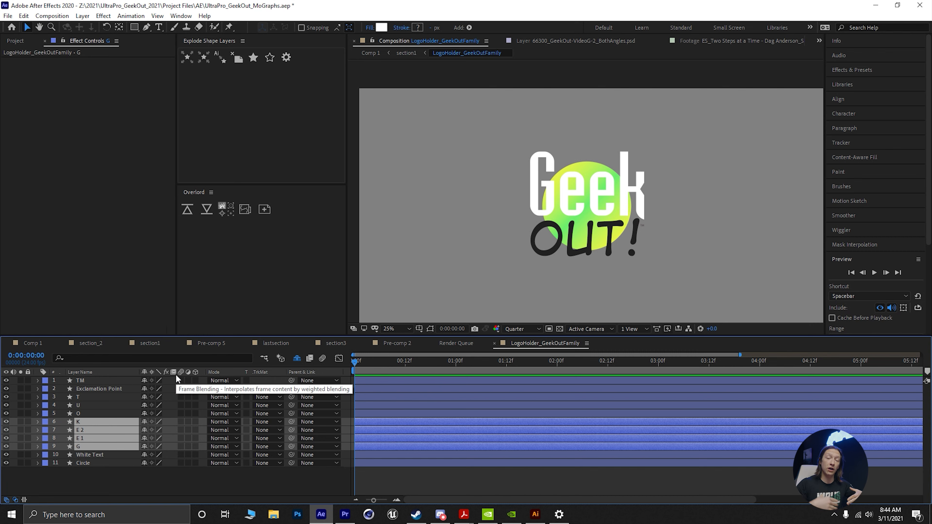
pyautogui.click(46, 423)
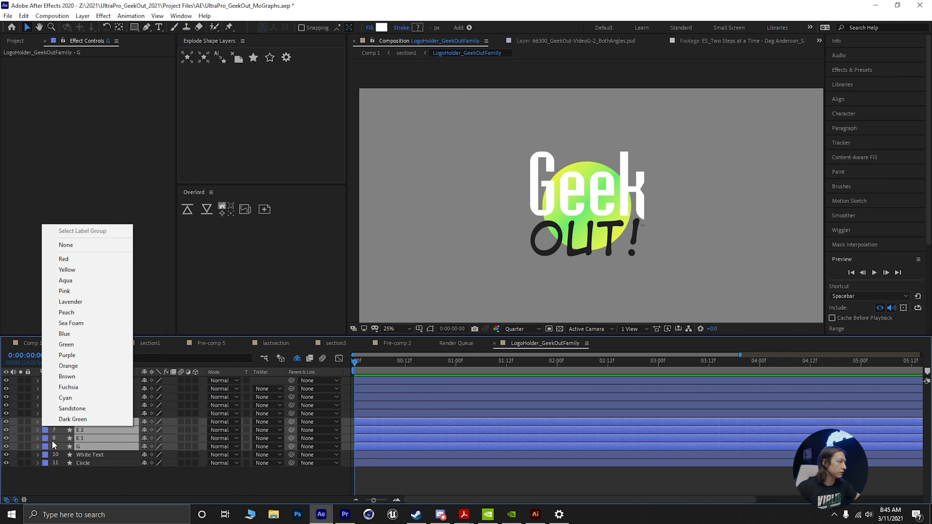
pyautogui.click(68, 270)
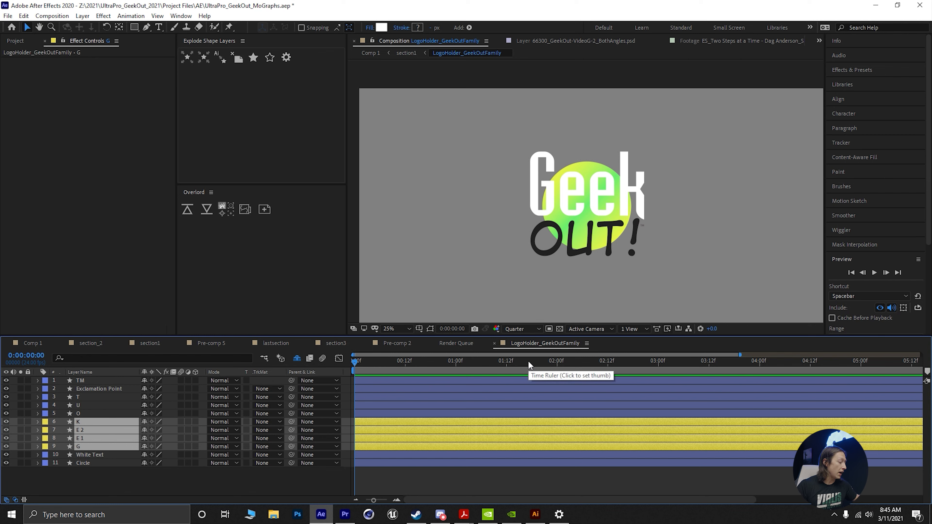
# - Cut the four yellow Geek letter layers and paste them above TM in the order G, E 1, E 2, K
pyautogui.press('Delete')
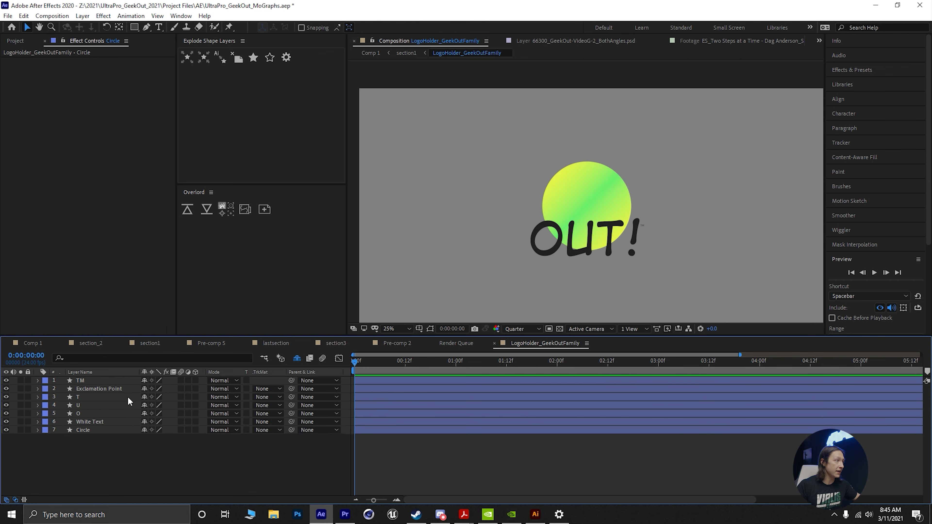
pyautogui.click(100, 381)
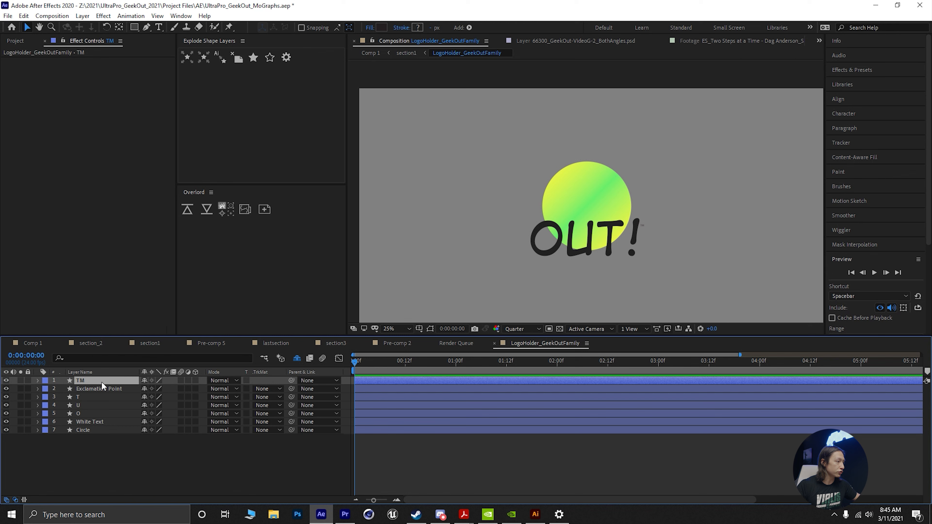
pyautogui.hotkey('ctrl', 'z')
# - Cut the OUT! layers and paste them above White Text in the order O, U, T, Exclamation Point, TM
pyautogui.click(88, 411)
pyautogui.click(91, 405)
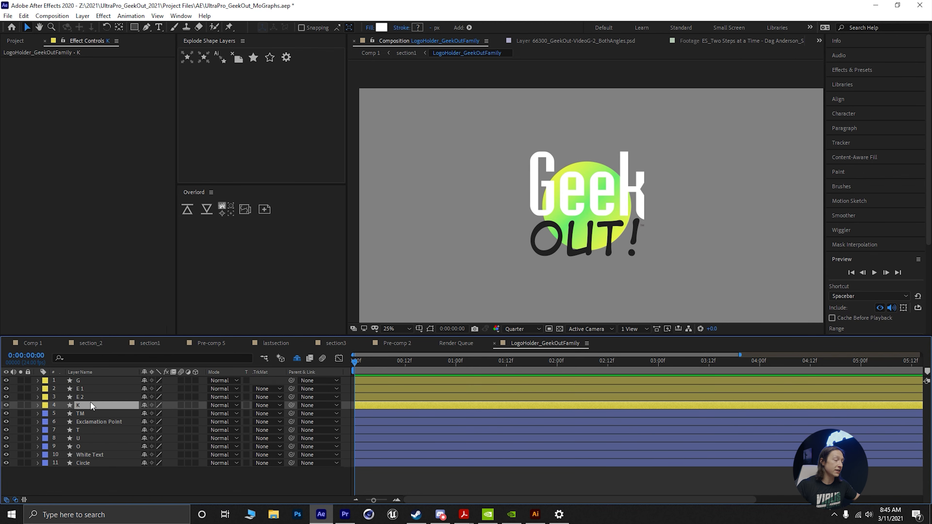
pyautogui.click(87, 411)
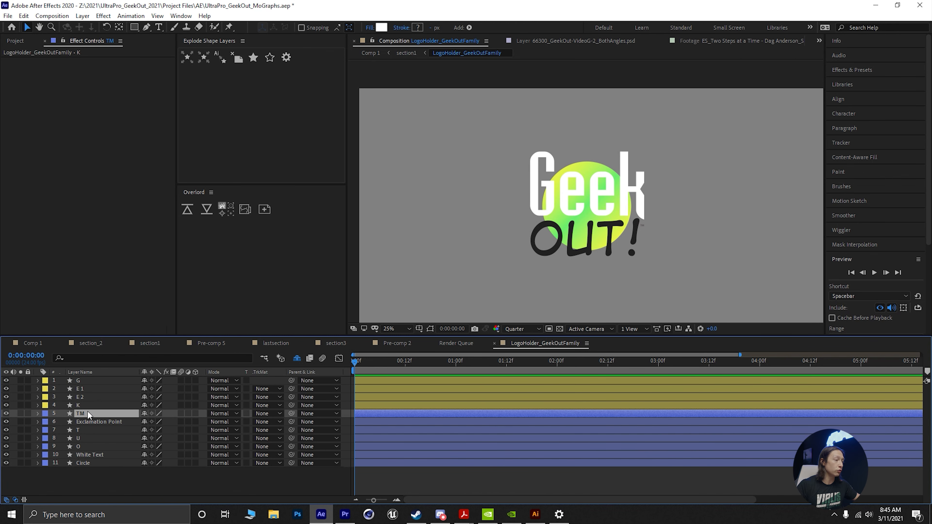
pyautogui.click(90, 447)
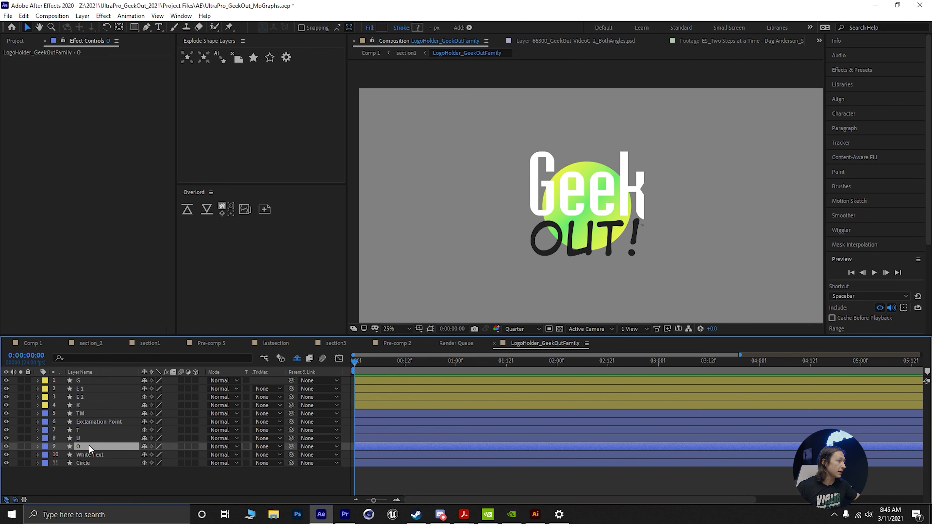
pyautogui.keyDown('shift'); pyautogui.click(93, 414); pyautogui.keyUp('shift')
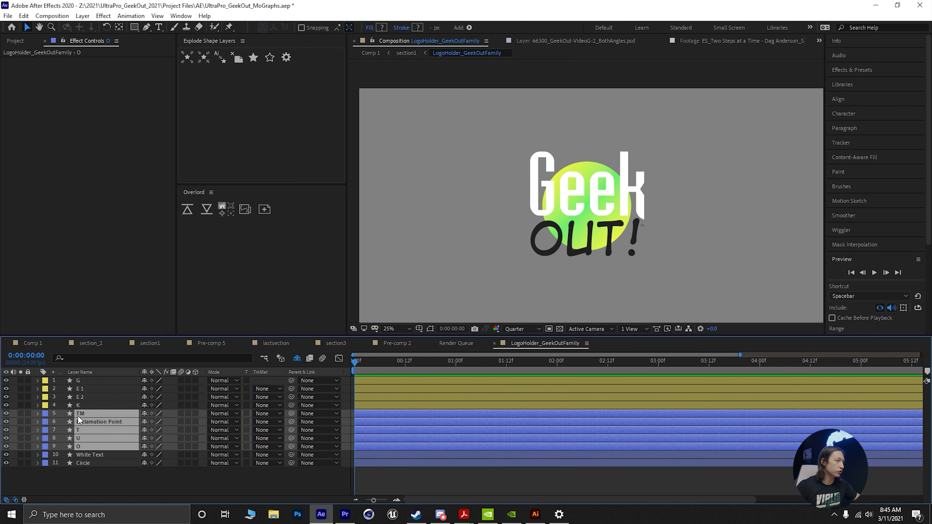
pyautogui.hotkey('ctrl', 'shift', 'a')
pyautogui.click(84, 445)
pyautogui.keyDown('shift'); pyautogui.click(98, 414); pyautogui.keyUp('shift')
pyautogui.press('Delete')
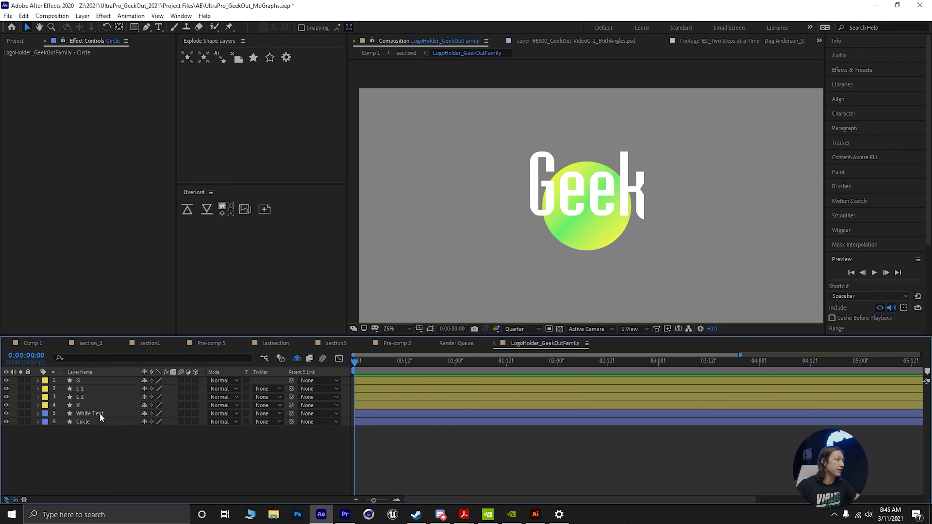
pyautogui.click(99, 413)
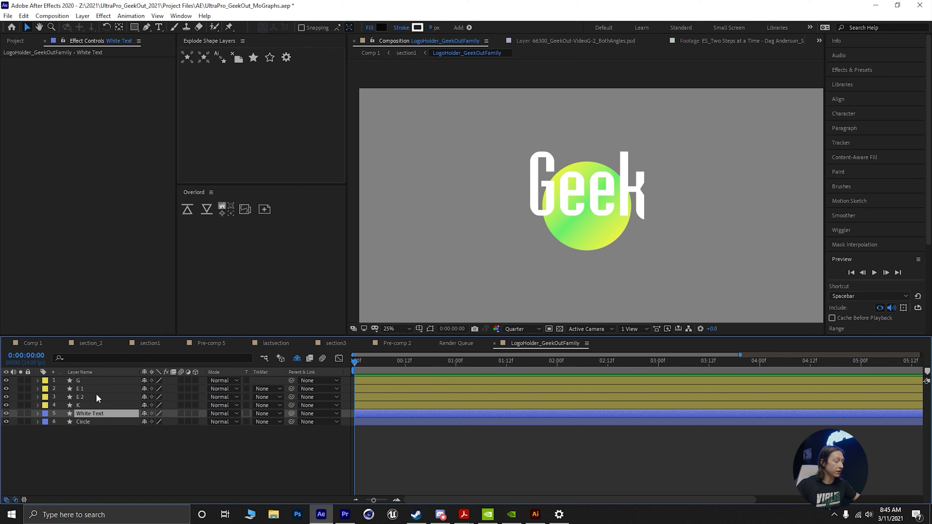
pyautogui.hotkey('ctrl', 'z')
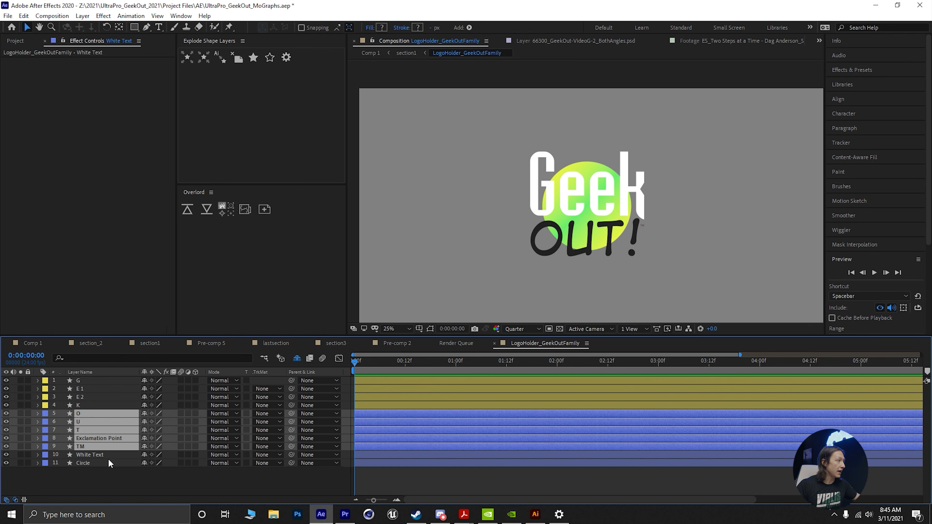
# - Give the O, U, T, Exclamation Point and TM layers the Red label colour
pyautogui.click(78, 403)
pyautogui.click(89, 411)
pyautogui.click(83, 421)
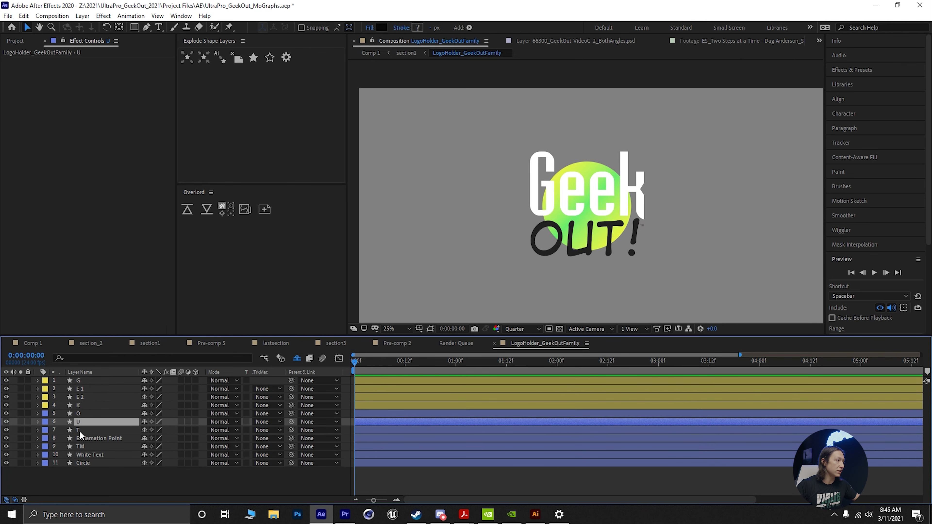
pyautogui.click(79, 431)
pyautogui.click(79, 438)
pyautogui.click(78, 412)
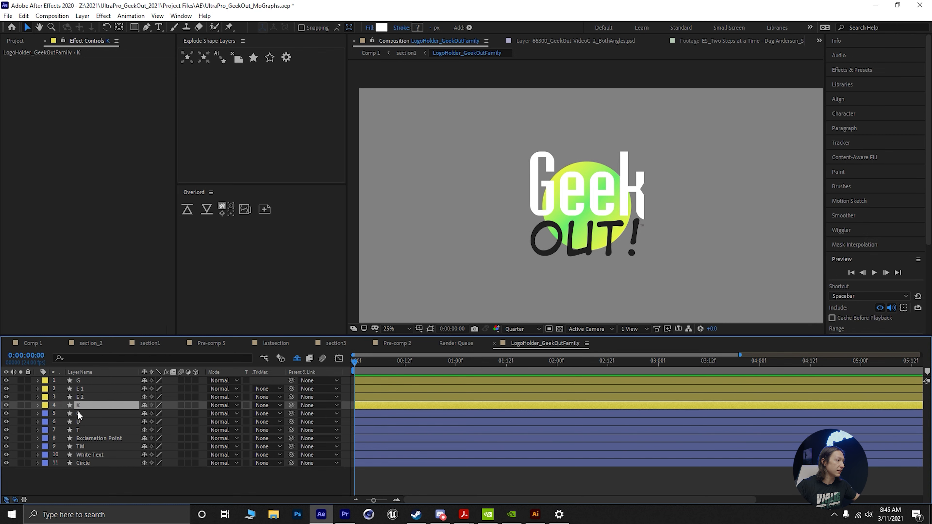
pyautogui.keyDown('shift'); pyautogui.click(84, 439); pyautogui.keyUp('shift')
pyautogui.keyDown('shift'); pyautogui.click(83, 445); pyautogui.keyUp('shift')
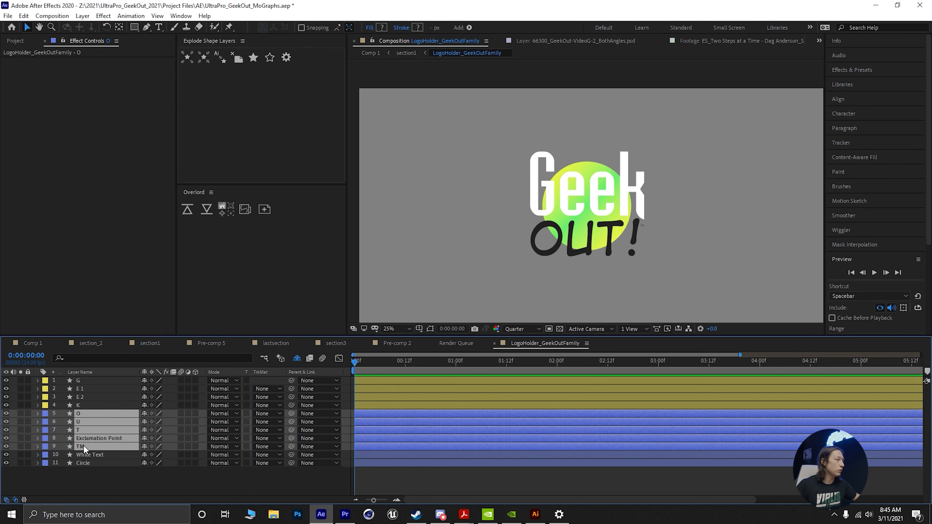
pyautogui.click(45, 414)
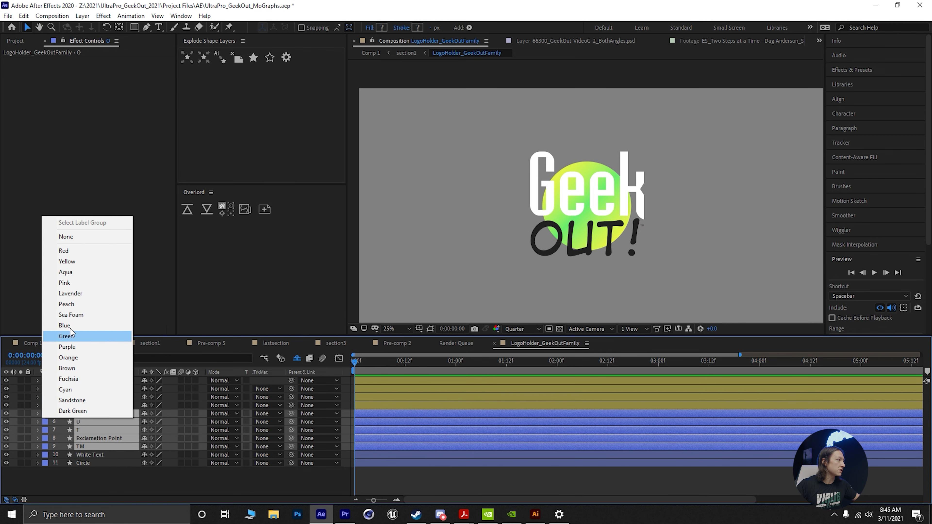
pyautogui.click(71, 252)
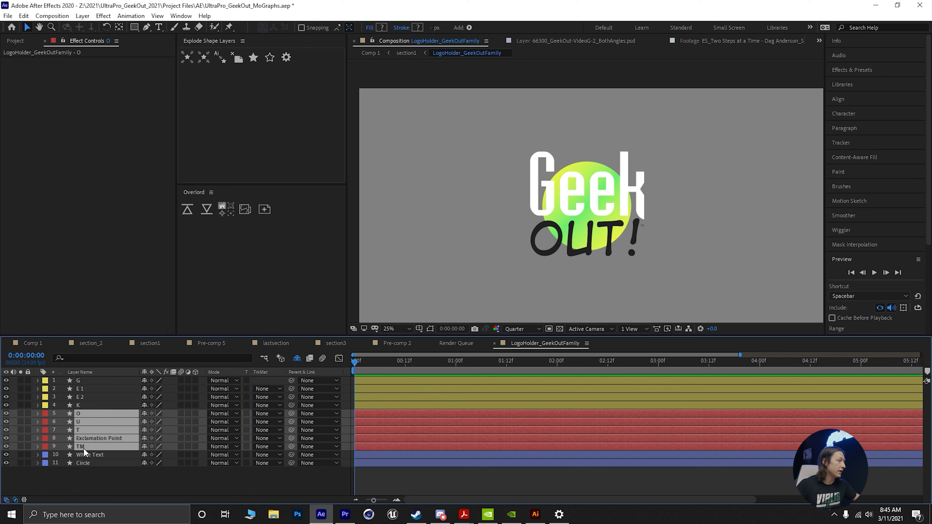
# - Switch off the White Text layer, move it to the bottom of the stack below Circle, and mark it as shy
pyautogui.click(106, 456)
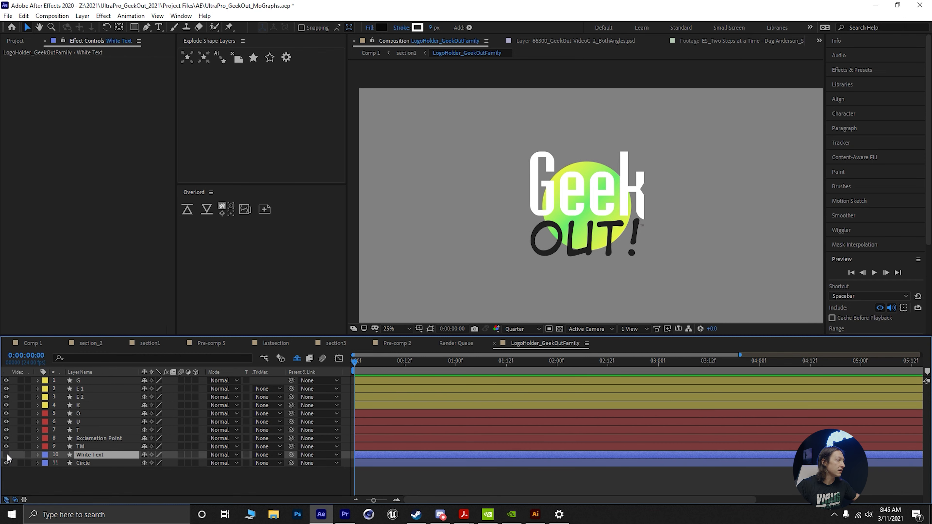
pyautogui.moveTo(102, 467); pyautogui.dragTo(52, 470)
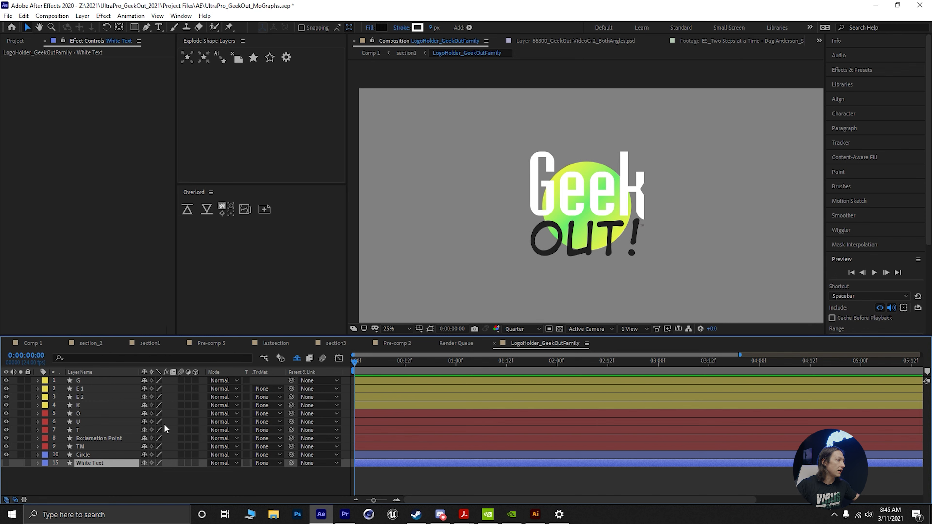
pyautogui.press('Delete')
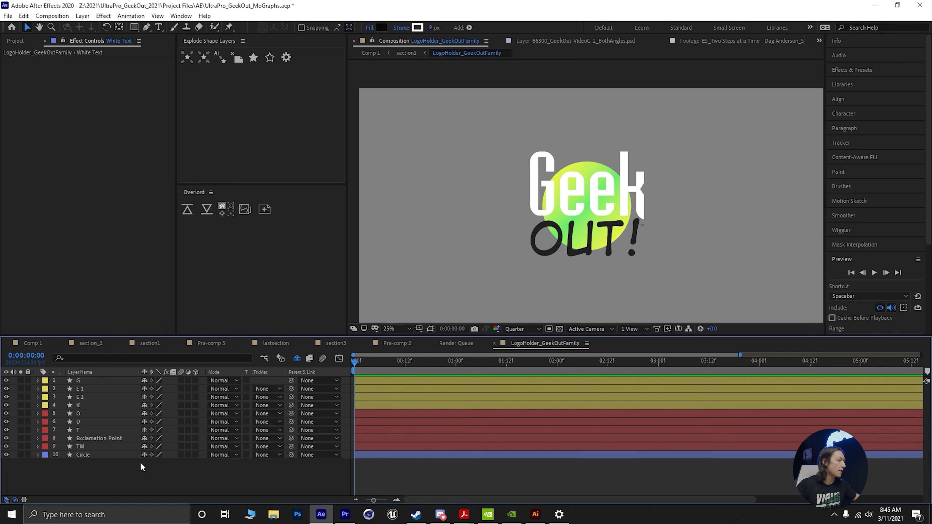
# - Find the Drop Shadow effect by searching for "drop s" and apply it to the G layer
pyautogui.click(89, 451)
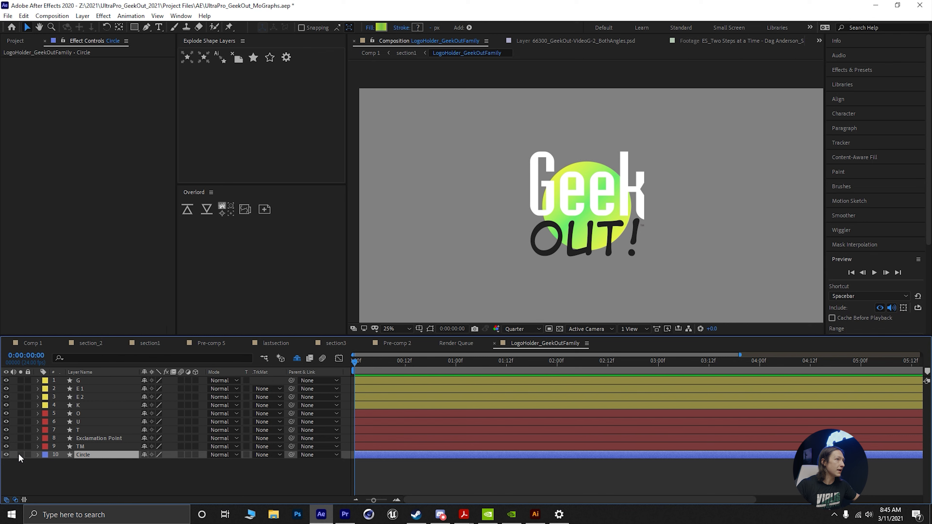
pyautogui.click(88, 380)
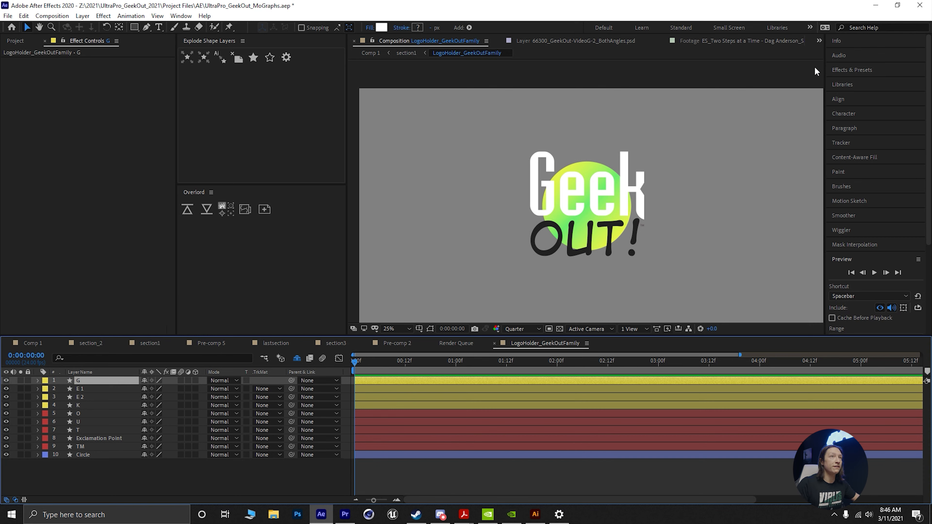
pyautogui.click(843, 70)
pyautogui.click(858, 83)
pyautogui.write('drop s')
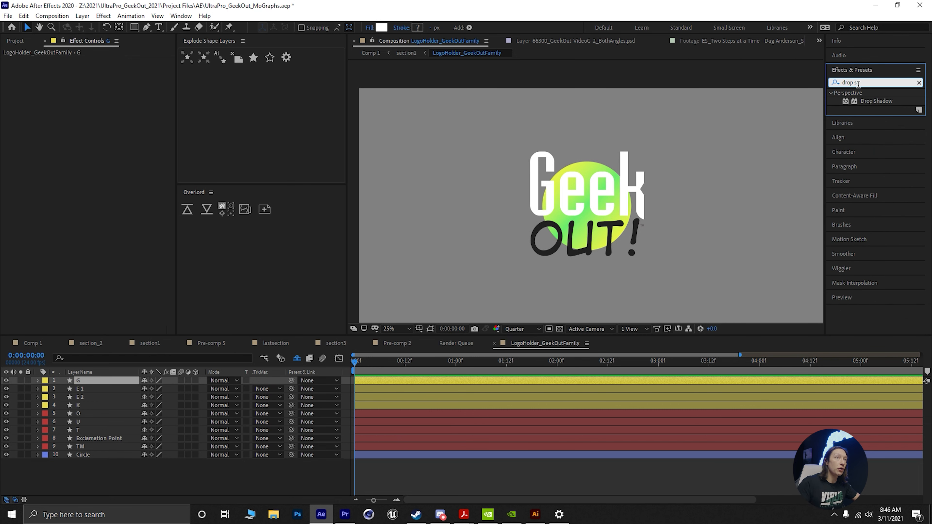
pyautogui.moveTo(876, 100); pyautogui.dragTo(76, 381)
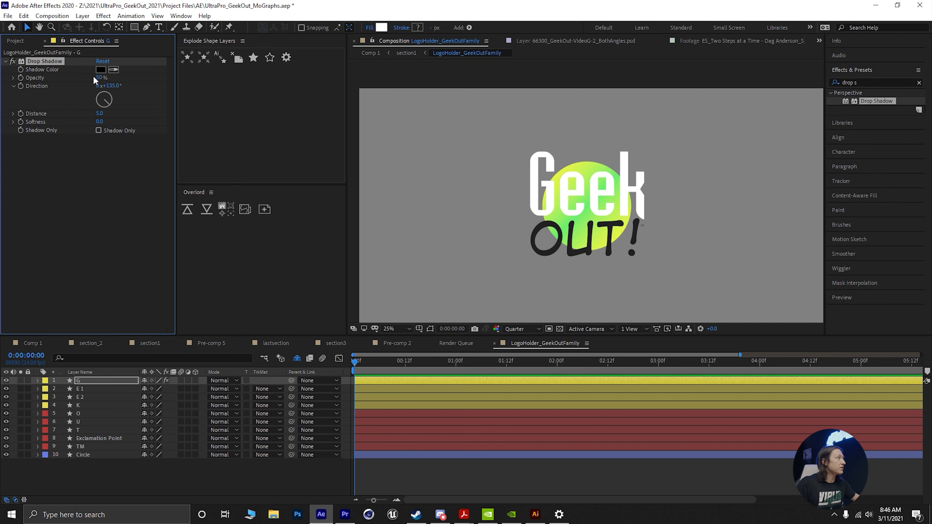
# - Set the G layer's drop shadow opacity to 100% and switch to Illustrator to view the original logo's shadow
pyautogui.moveTo(103, 82); pyautogui.dragTo(125, 81)
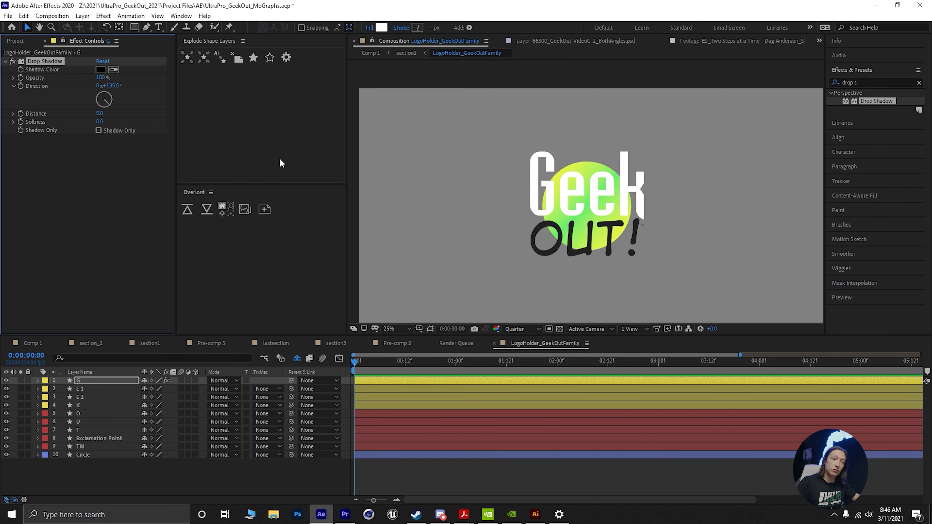
pyautogui.click(536, 514)
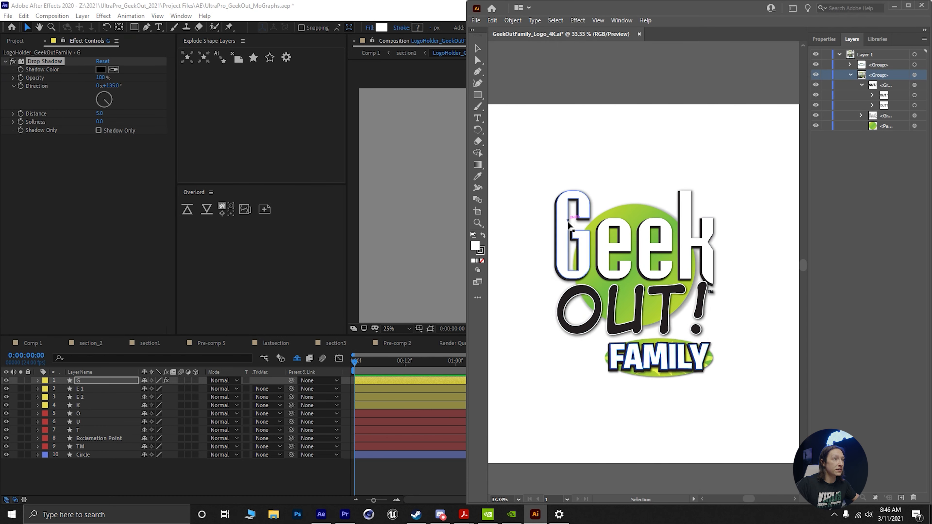
# - Inspect the original G's shadow in Illustrator, return to After Effects and set the G layer's drop shadow distance to 23 and direction to 212°
pyautogui.scroll(5, 565, 273)
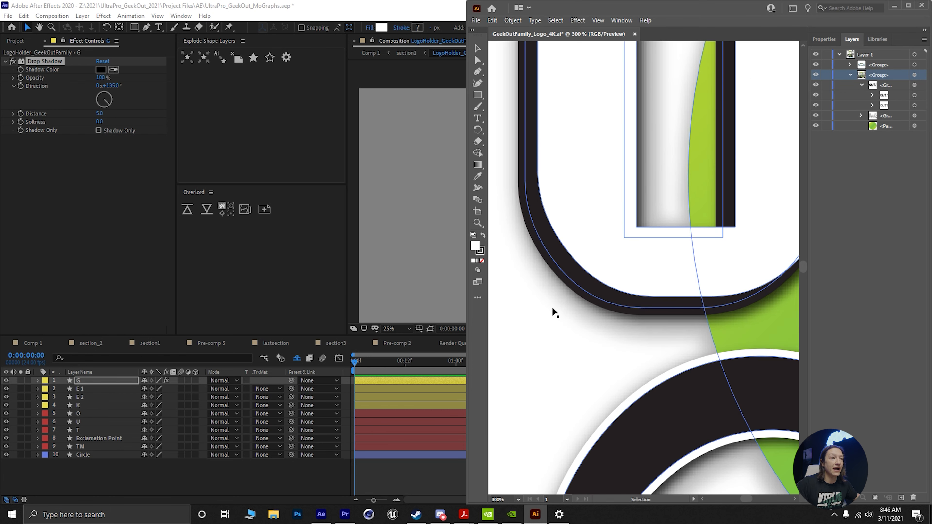
pyautogui.scroll(-5, 616, 292)
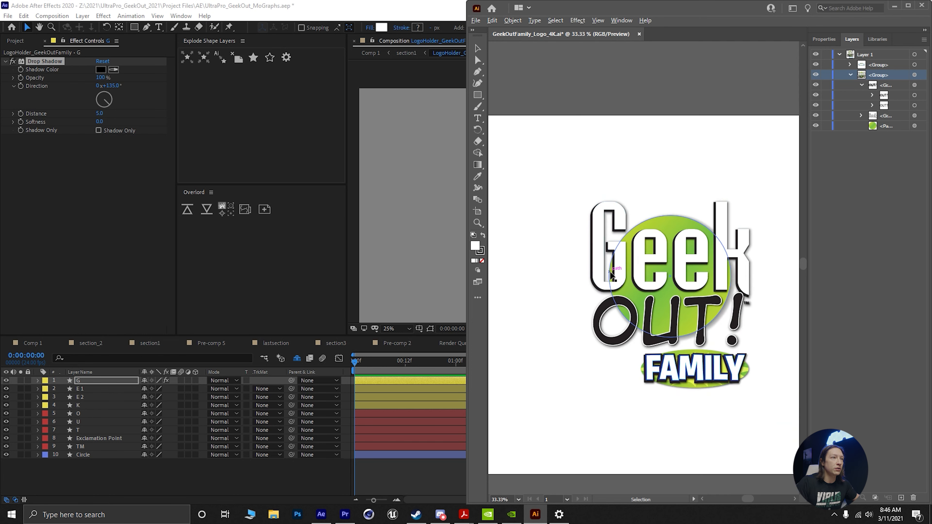
pyautogui.scroll(4, 584, 265)
pyautogui.scroll(3, 522, 334)
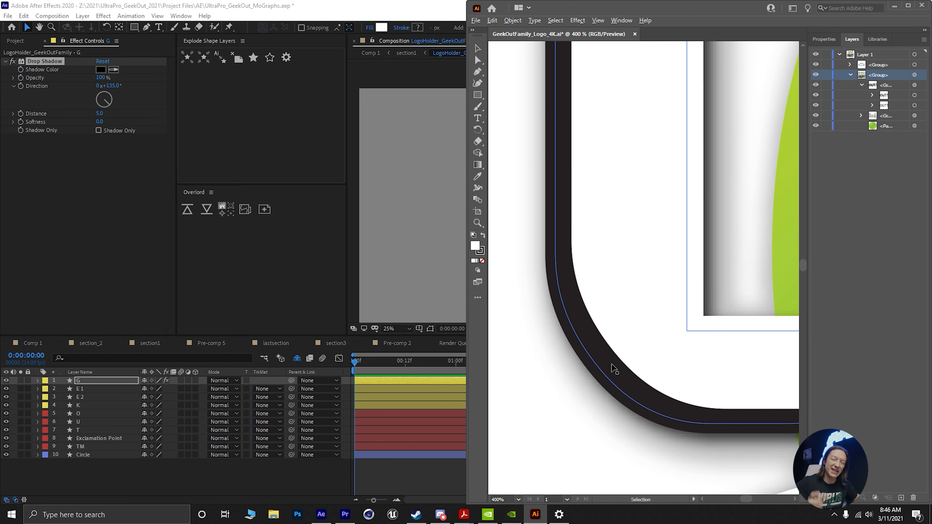
pyautogui.scroll(-6, 577, 248)
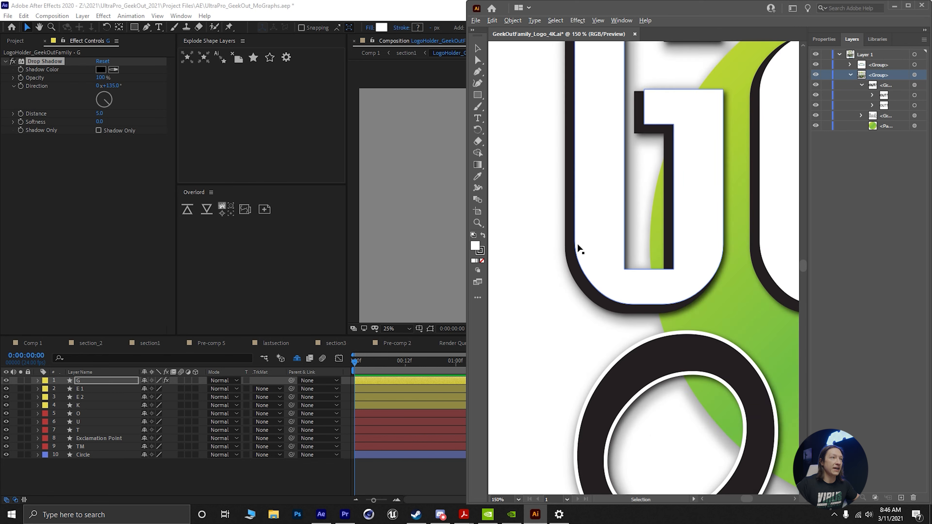
pyautogui.click(135, 486)
pyautogui.click(109, 383)
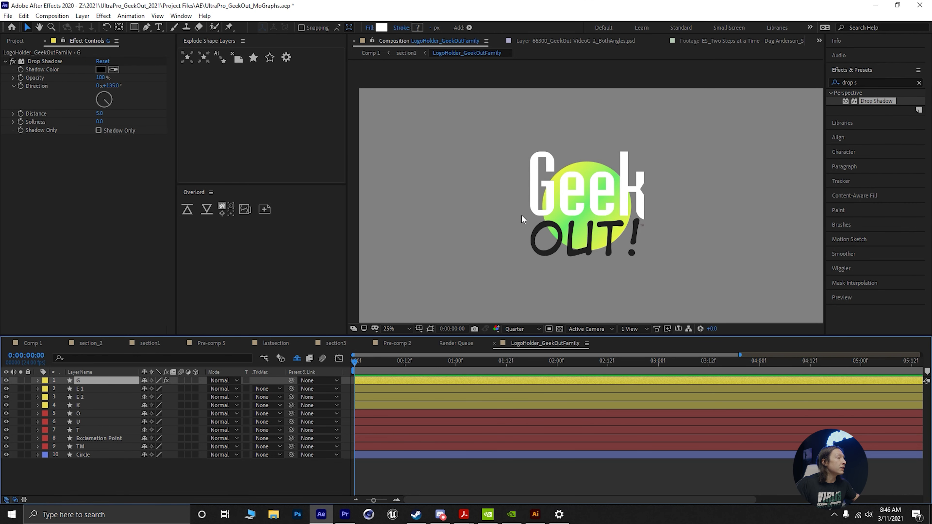
pyautogui.moveTo(101, 114); pyautogui.dragTo(130, 86)
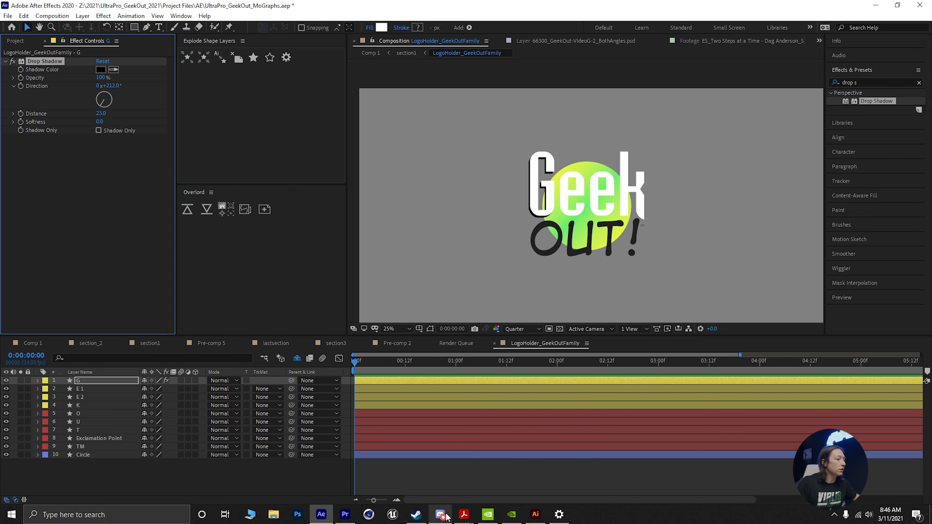
# - Check the Illustrator logo, return to After Effects and set the G layer's drop shadow direction to 235.9°
pyautogui.click(534, 514)
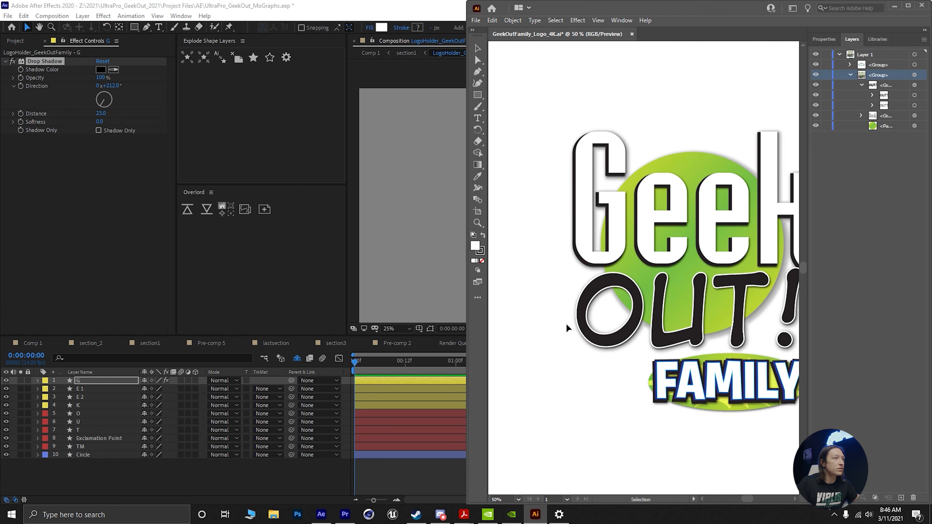
pyautogui.click(234, 490)
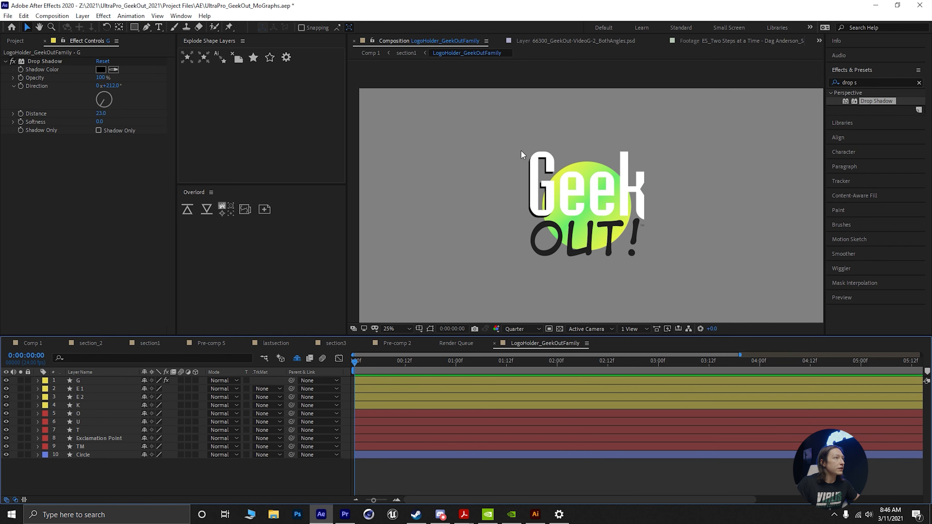
pyautogui.moveTo(114, 86); pyautogui.dragTo(255, 116)
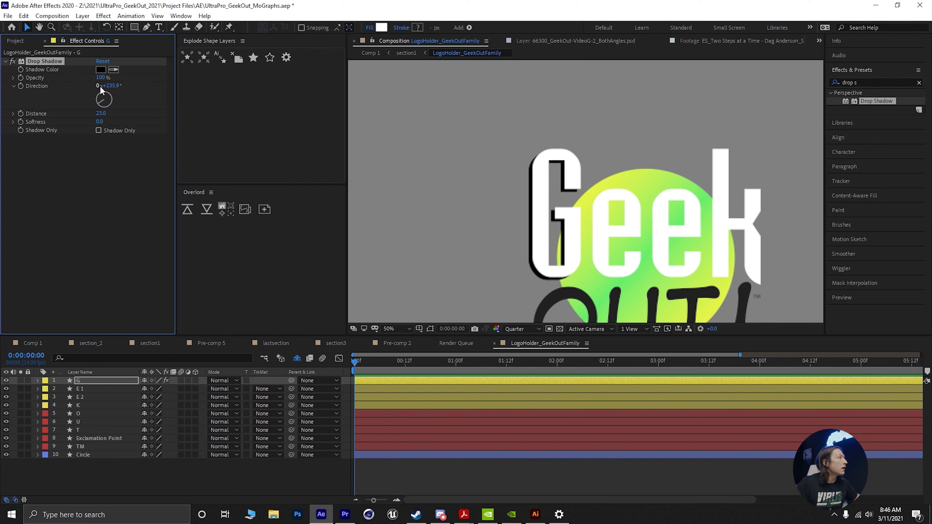
# - Try drop shadow distances of 25 and 20 on the G layer
pyautogui.click(105, 115)
pyautogui.write('25')
pyautogui.press('Return')
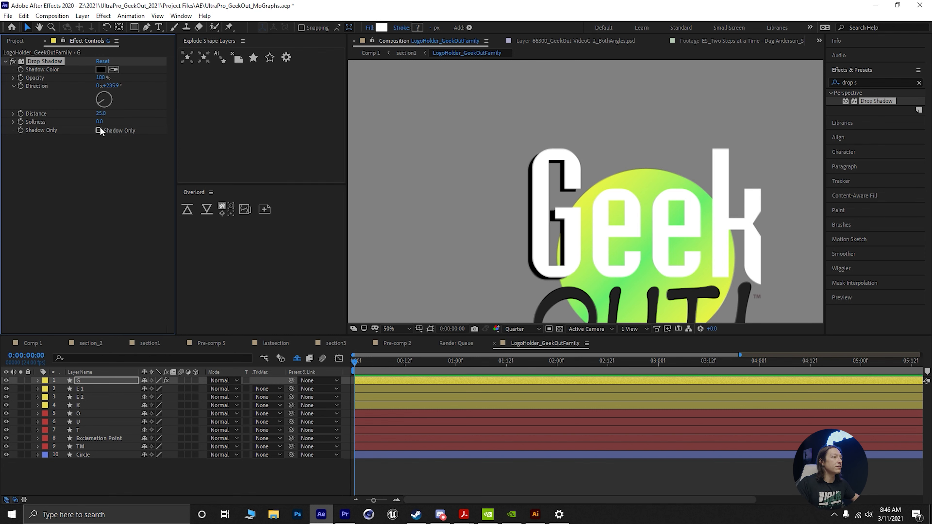
pyautogui.click(101, 114)
pyautogui.write('20')
pyautogui.press('Return')
# - Reposition the Illustrator window to compare the original logo, return to After Effects and set the G layer's drop shadow distance to 17.5
pyautogui.click(536, 514)
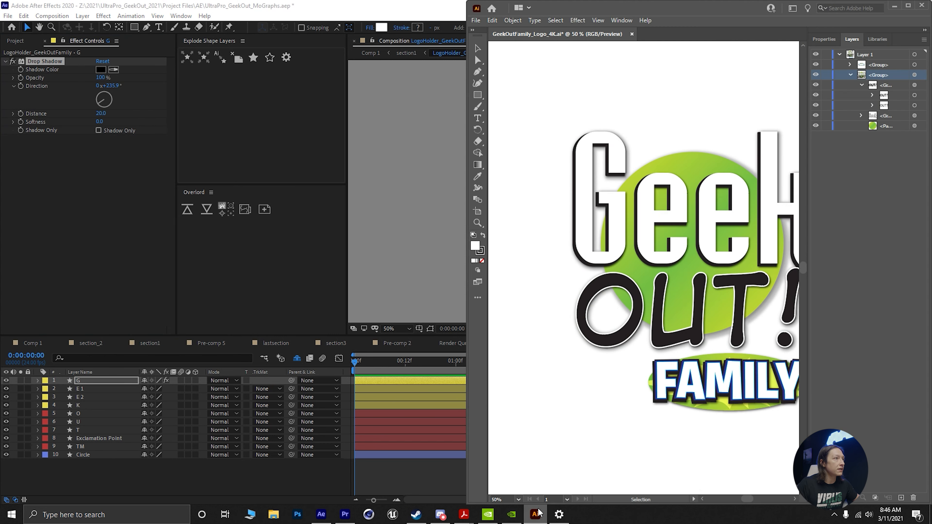
pyautogui.moveTo(474, 54); pyautogui.dragTo(648, 83)
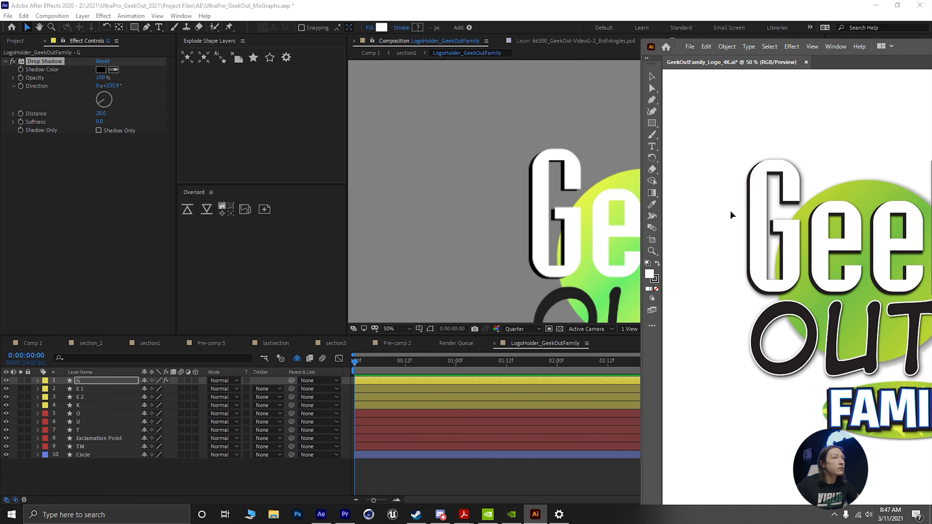
pyautogui.moveTo(920, 46); pyautogui.dragTo(604, 72)
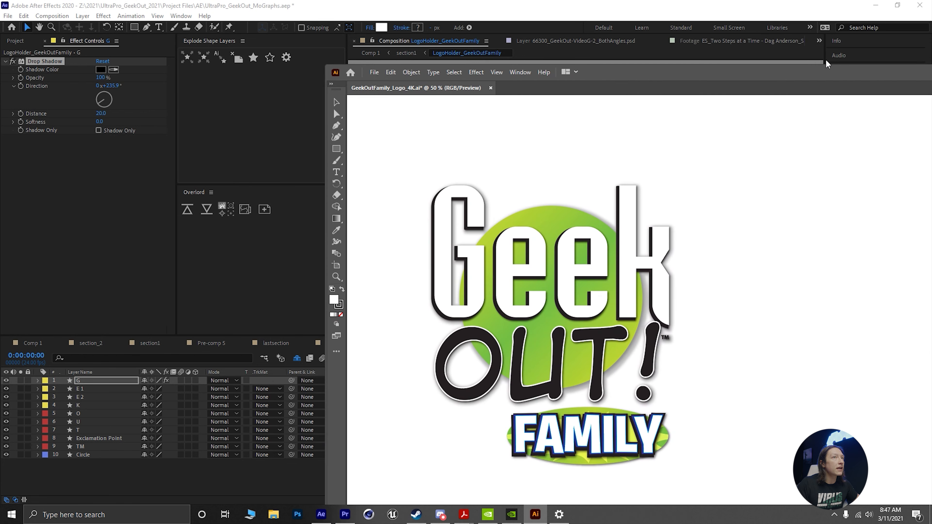
pyautogui.moveTo(847, 74); pyautogui.dragTo(493, 73)
pyautogui.click(864, 71)
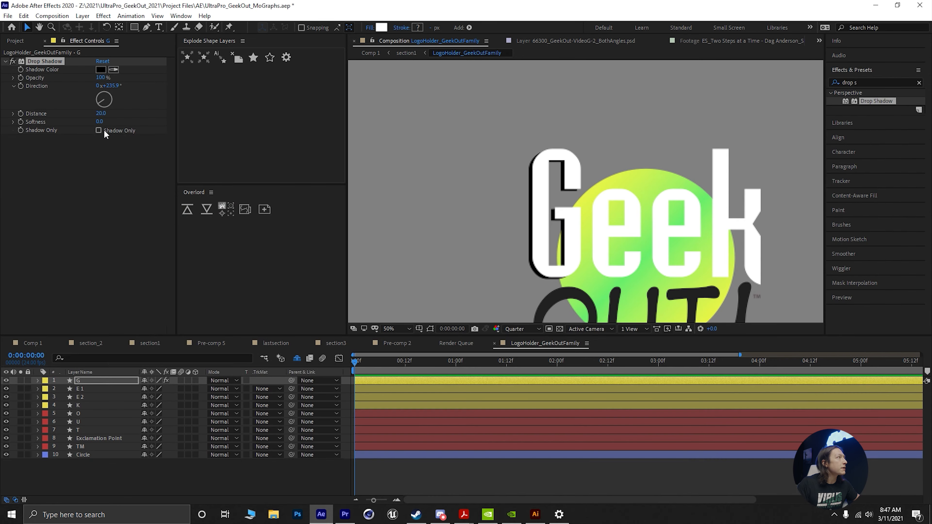
pyautogui.moveTo(105, 116); pyautogui.dragTo(104, 116)
pyautogui.click(107, 115)
pyautogui.write('17.5')
pyautogui.press('Return')
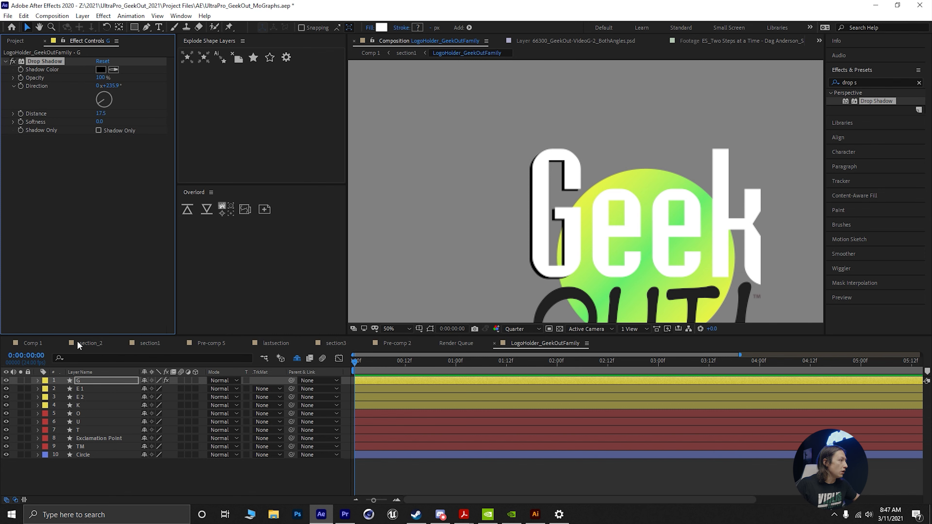
# - Paste the G layer's drop shadow onto the E 1, E 2 and K layers
pyautogui.click(81, 390)
pyautogui.keyDown('shift'); pyautogui.click(92, 406); pyautogui.keyUp('shift')
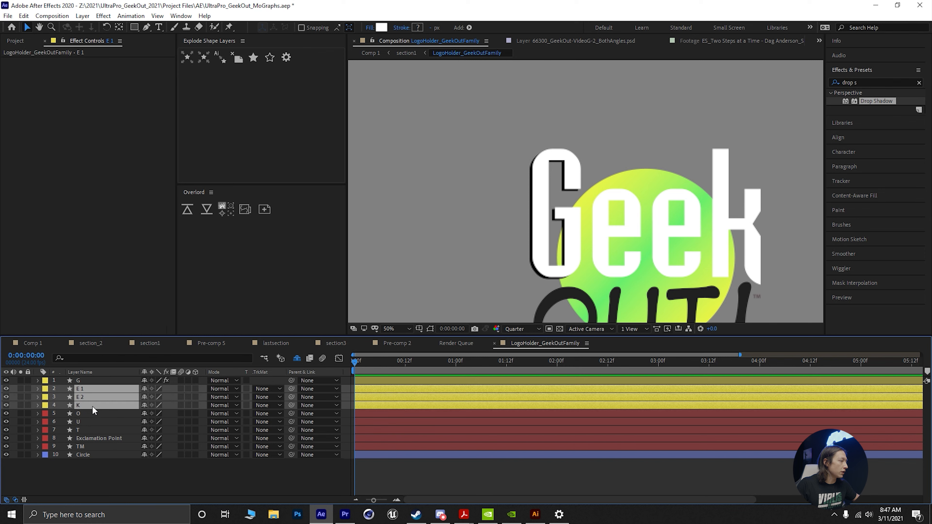
pyautogui.hotkey('ctrl', 'v')
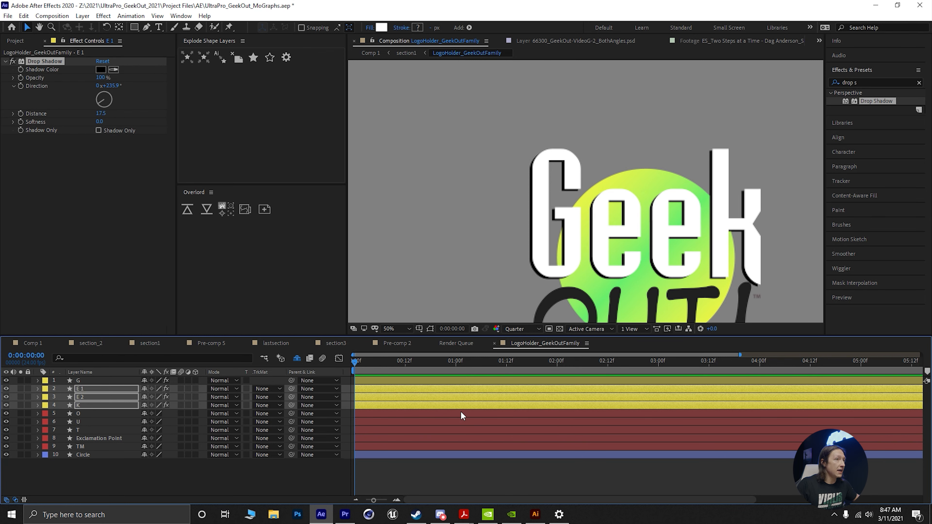
# - Compare with the original logo in Illustrator, return to After Effects and set the K layer's drop shadow distance to 19.7
pyautogui.moveTo(545, 519)
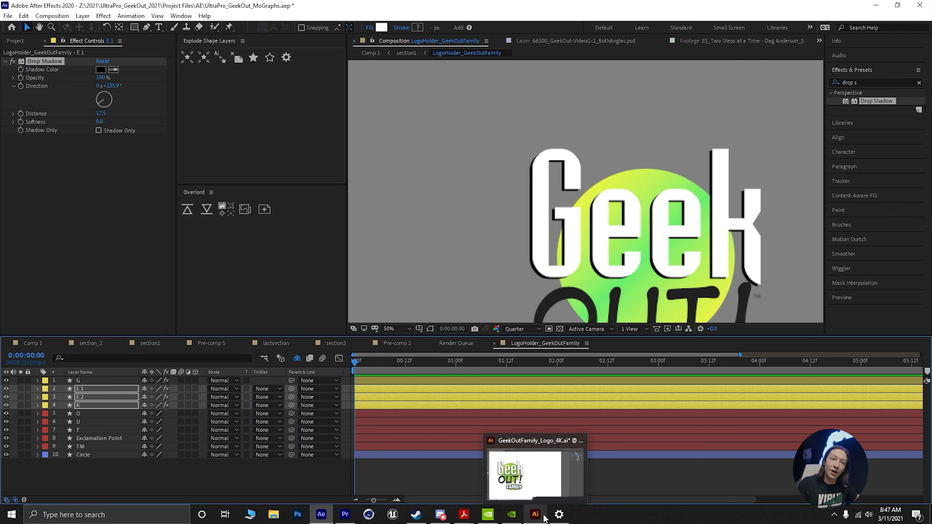
pyautogui.click(535, 482)
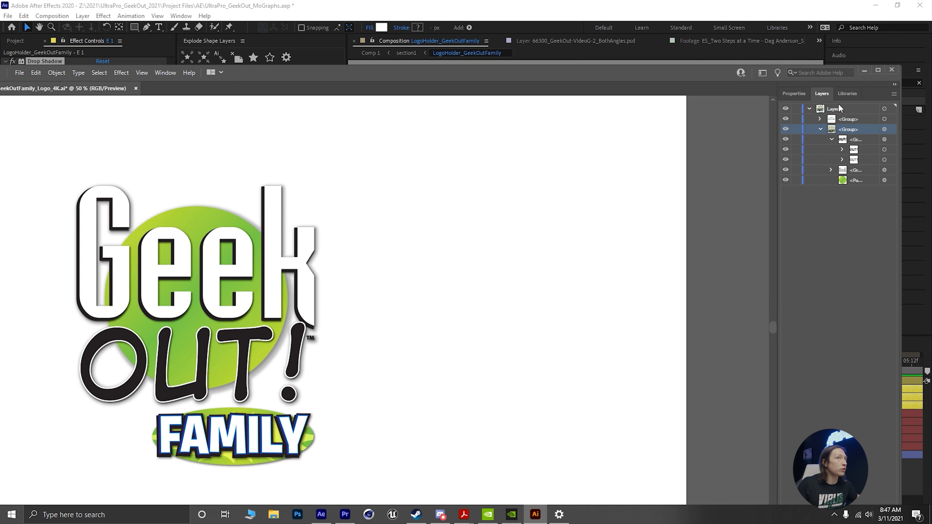
pyautogui.click(863, 71)
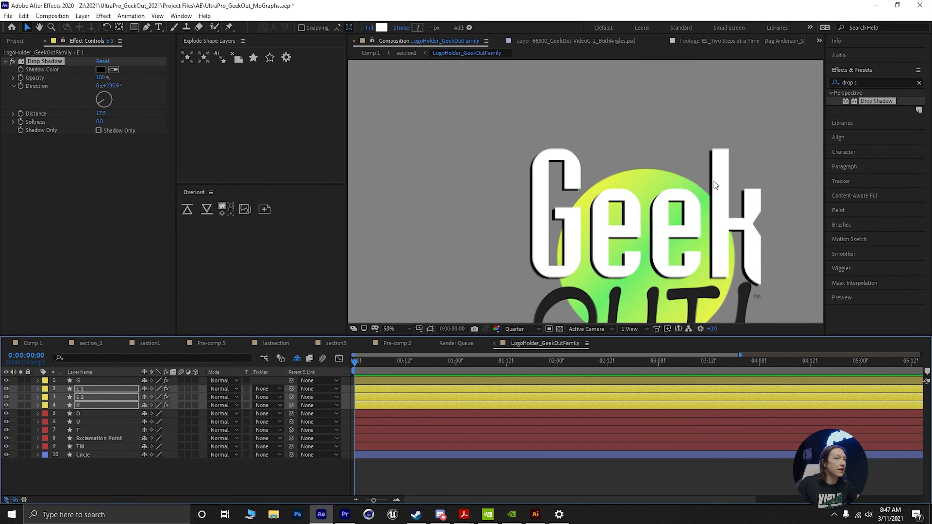
pyautogui.click(230, 493)
pyautogui.click(106, 405)
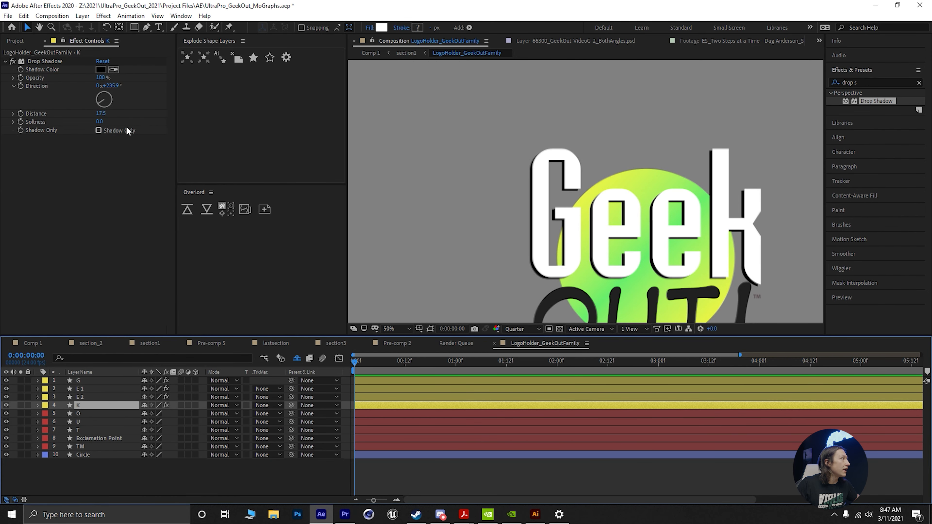
pyautogui.moveTo(103, 116); pyautogui.dragTo(110, 112)
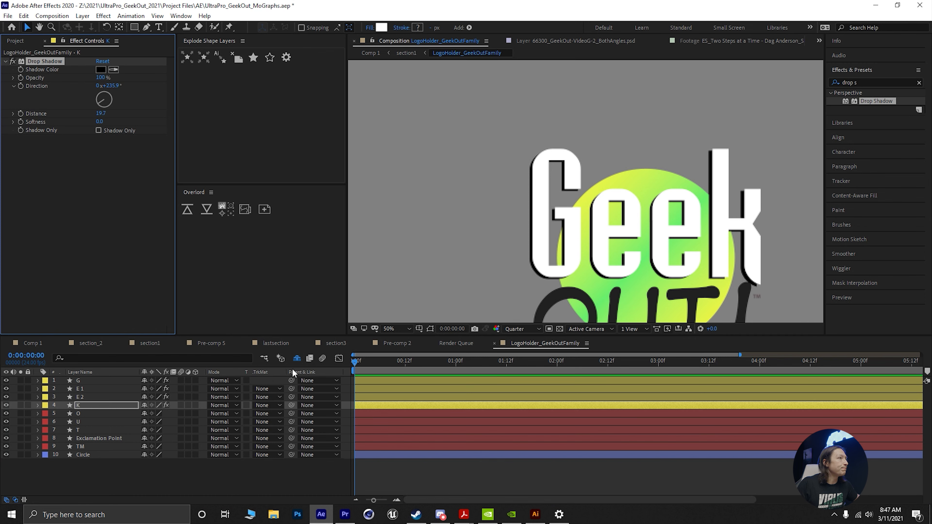
# - Duplicate the G layer's drop shadow and set the duplicate's distance to 49 and softness to 183
pyautogui.moveTo(618, 278); pyautogui.dragTo(608, 257)
pyautogui.click(99, 382)
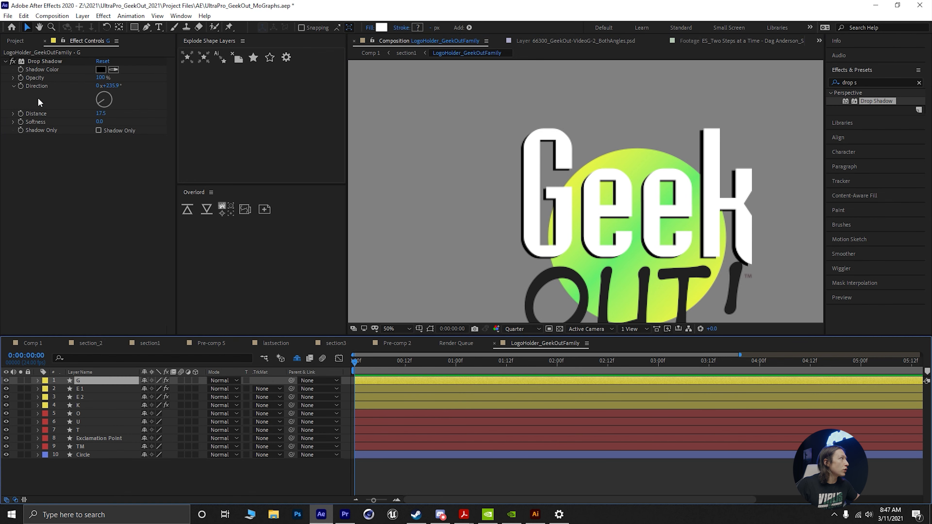
pyautogui.click(37, 59)
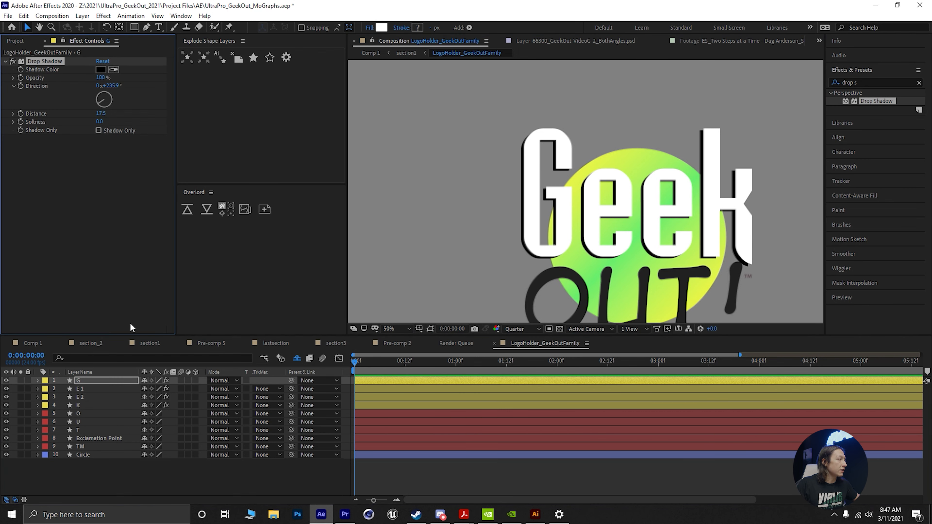
pyautogui.hotkey('ctrl', 'd')
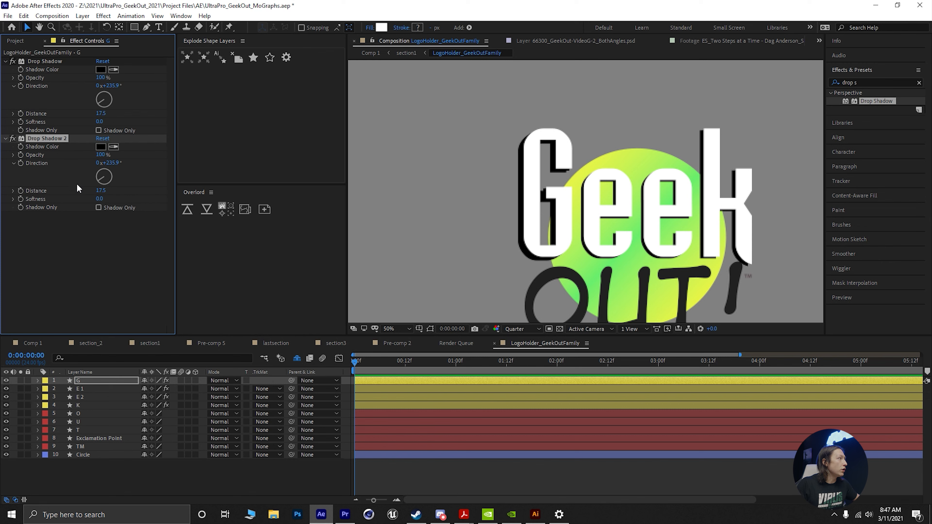
pyautogui.moveTo(100, 191); pyautogui.dragTo(169, 200)
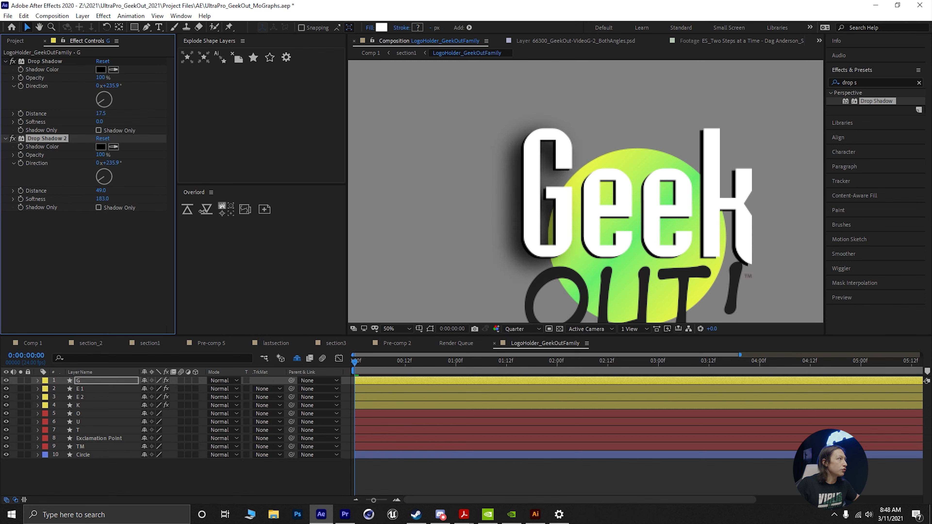
# - Set the G layer's second drop shadow to a distance of 2 and an opacity of 50%
pyautogui.click(101, 191)
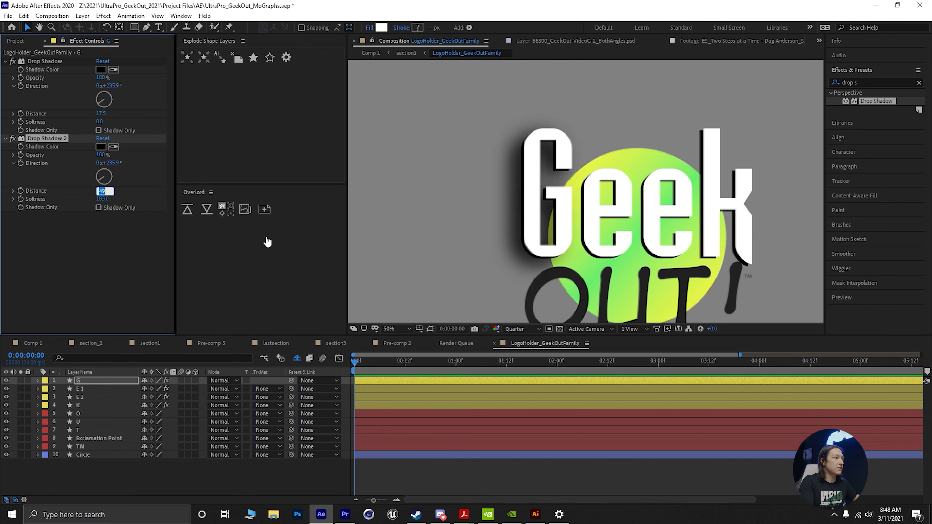
pyautogui.write('2')
pyautogui.press('Return')
pyautogui.click(100, 155)
pyautogui.write('5')
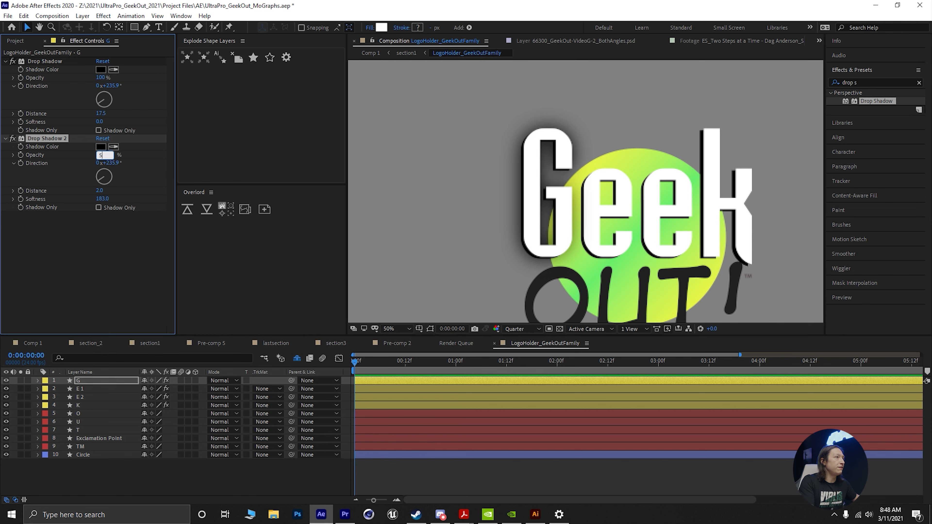
pyautogui.write('0')
pyautogui.press('Return')
# - Try a softness of 6 on the G layer's second drop shadow, and set it to 5
pyautogui.click(101, 198)
pyautogui.write('6')
pyautogui.press('Return')
pyautogui.moveTo(21, 207); pyautogui.dragTo(31, 207)
pyautogui.click(100, 198)
pyautogui.write('5')
pyautogui.press('Return')
# - Set the composition's preview resolution to Full and look closely at the edge of the G
pyautogui.scroll(6, 510, 262)
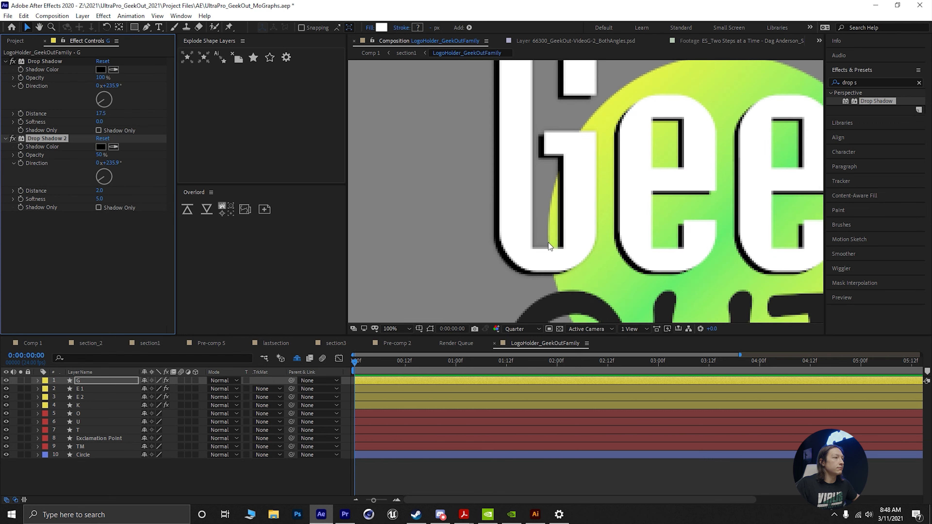
pyautogui.click(512, 331)
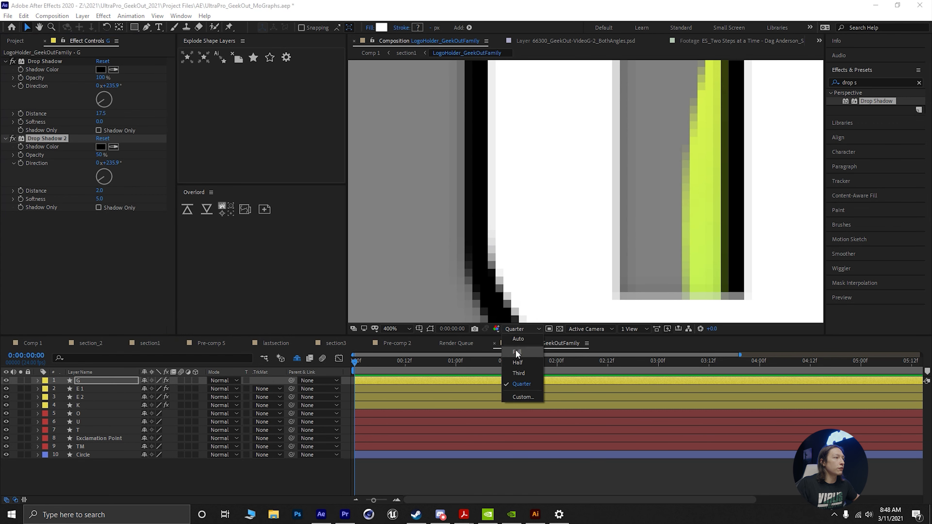
pyautogui.click(515, 349)
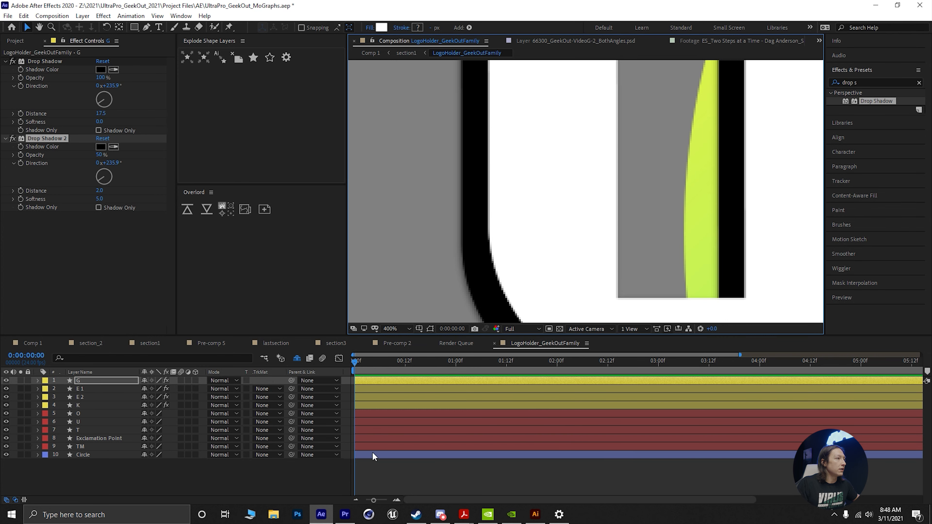
# - Examine the soft shadow around the original G in Illustrator, return to After Effects and fit the whole composition in the viewer
pyautogui.click(535, 514)
pyautogui.scroll(8, 103, 314)
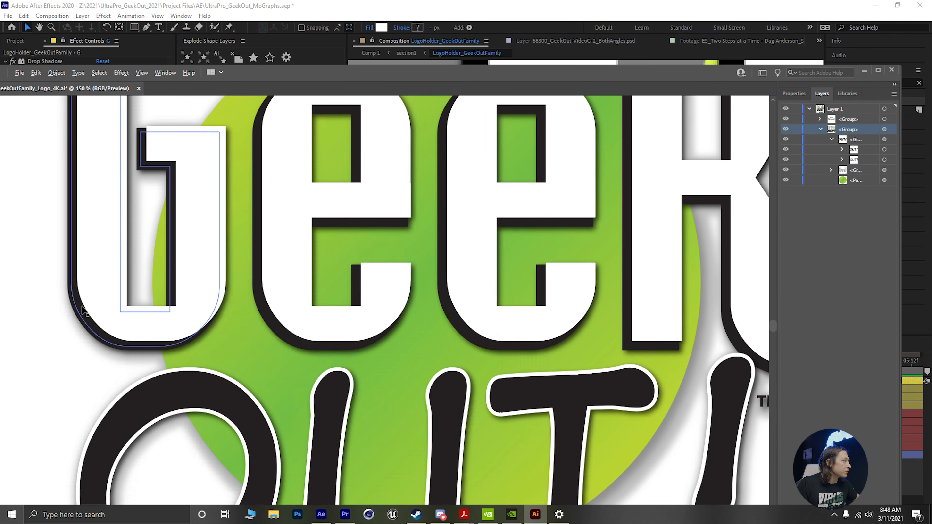
pyautogui.scroll(-2, 88, 316)
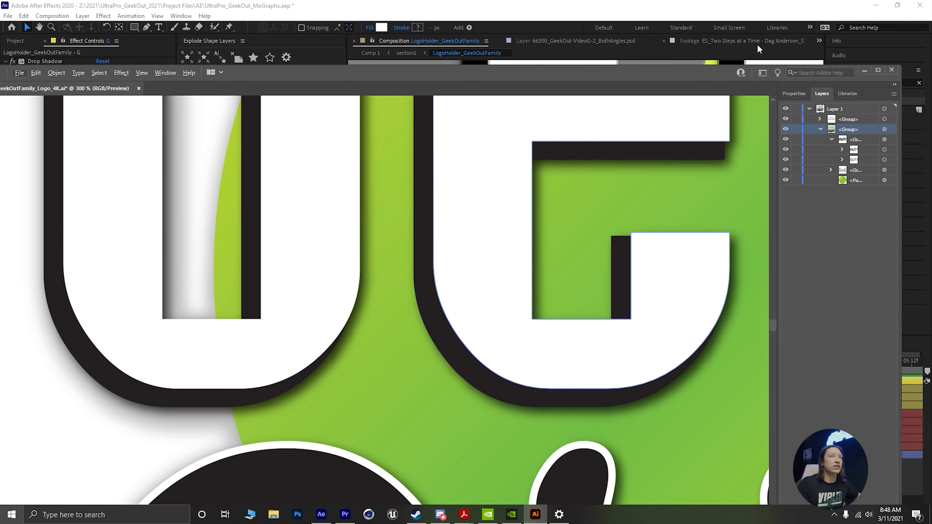
pyautogui.click(864, 72)
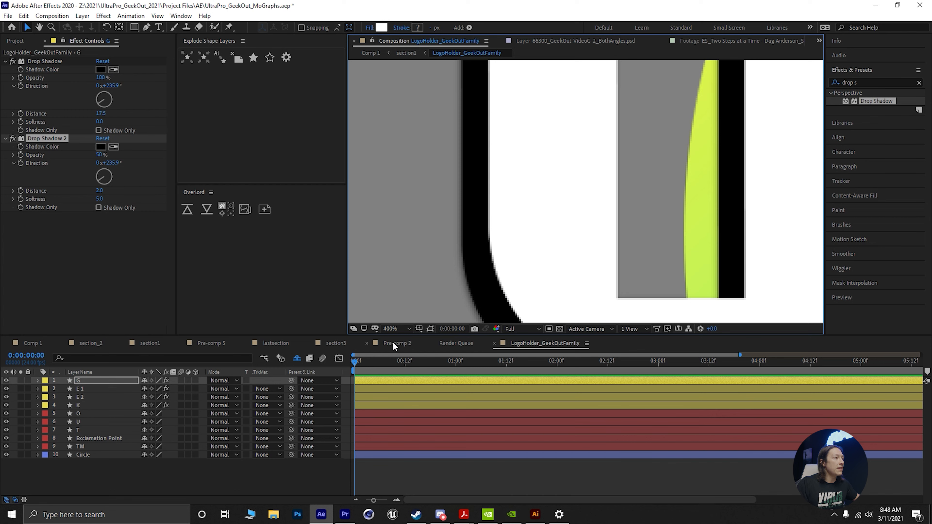
pyautogui.click(396, 328)
pyautogui.click(398, 167)
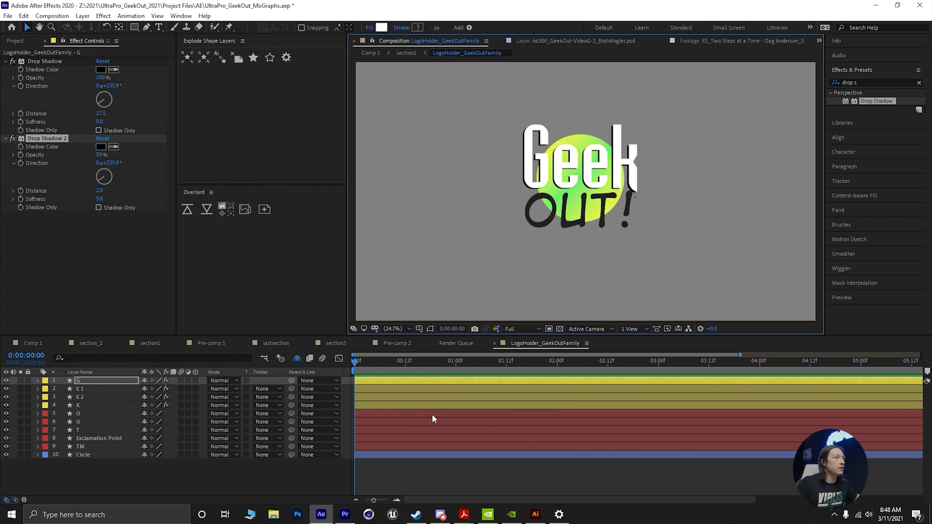
# - Try a Stroke layer style on the O, U and T layers, and undo it
pyautogui.click(311, 483)
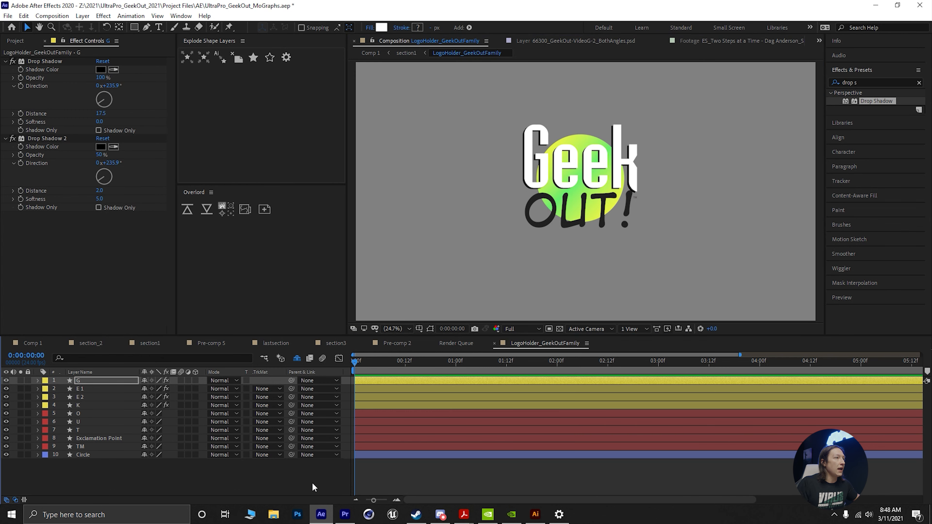
pyautogui.click(81, 415)
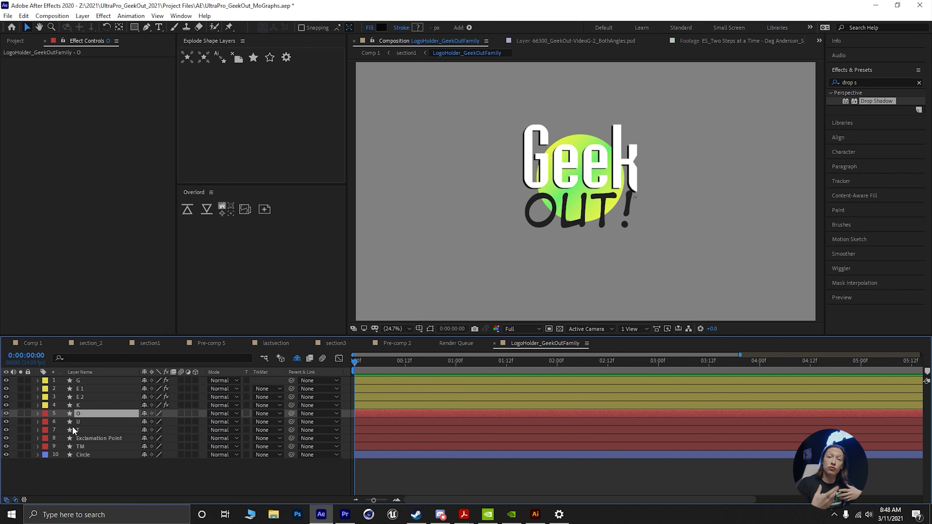
pyautogui.keyDown('shift'); pyautogui.click(90, 431); pyautogui.keyUp('shift')
pyautogui.rightClick(86, 429)
pyautogui.moveTo(122, 283)
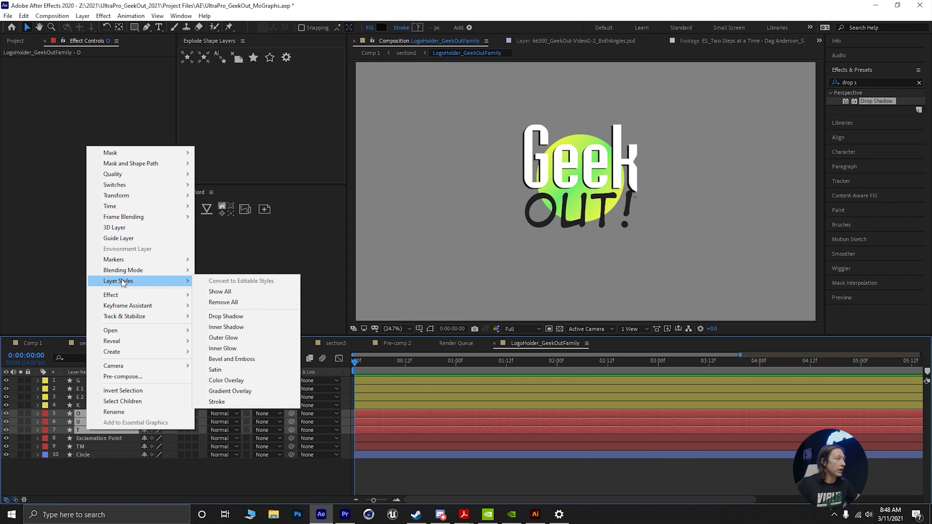
pyautogui.click(223, 401)
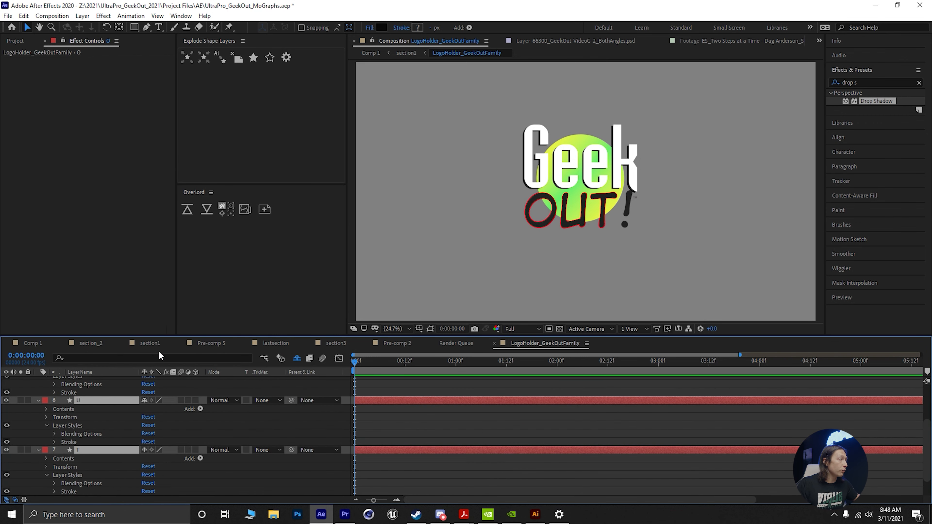
pyautogui.hotkey('ctrl', 'z')
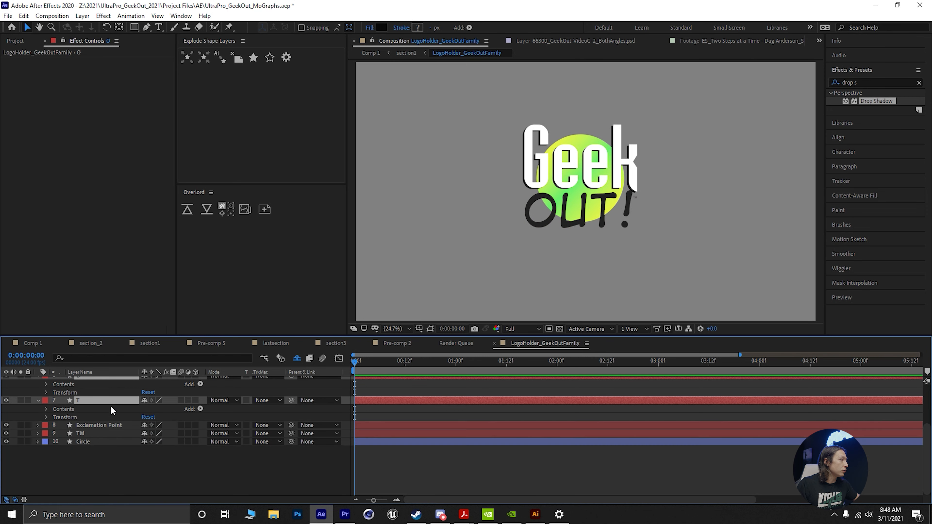
# - Add a stroke to the contents of the O shape layer
pyautogui.click(82, 412)
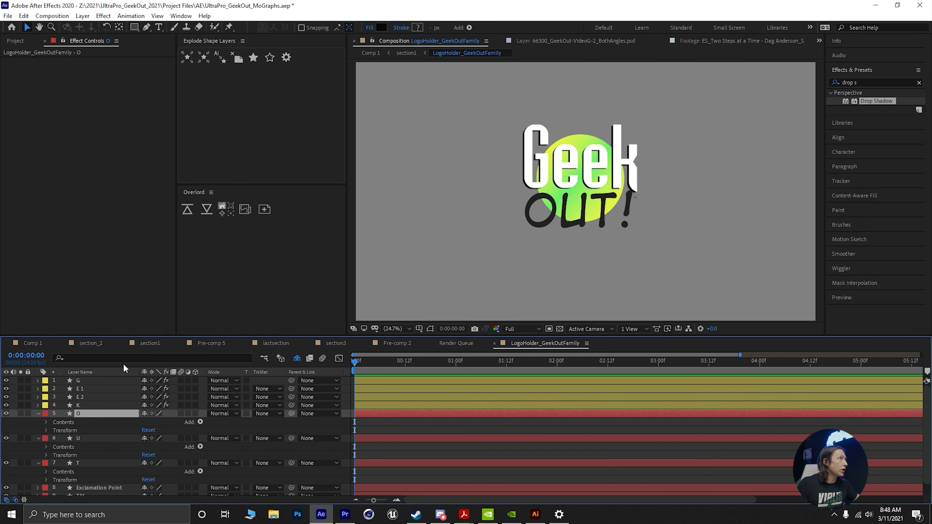
pyautogui.click(197, 423)
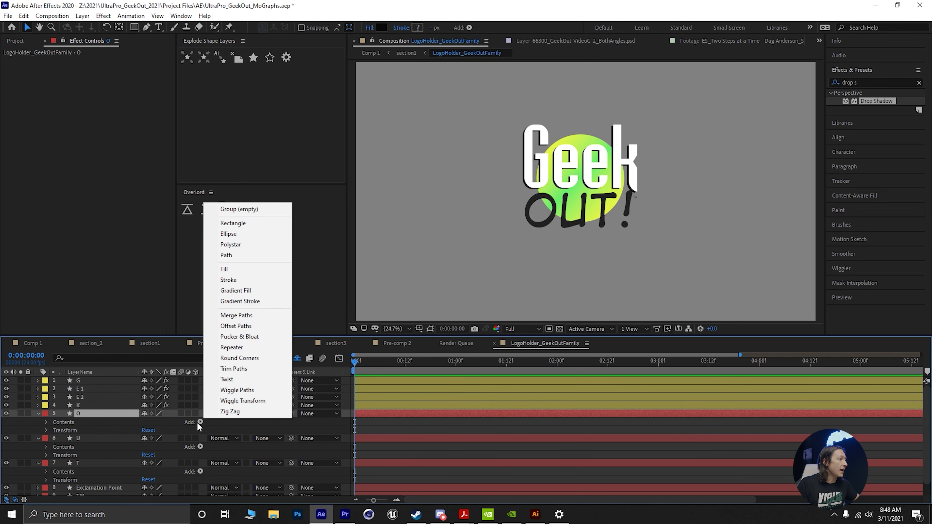
pyautogui.click(250, 280)
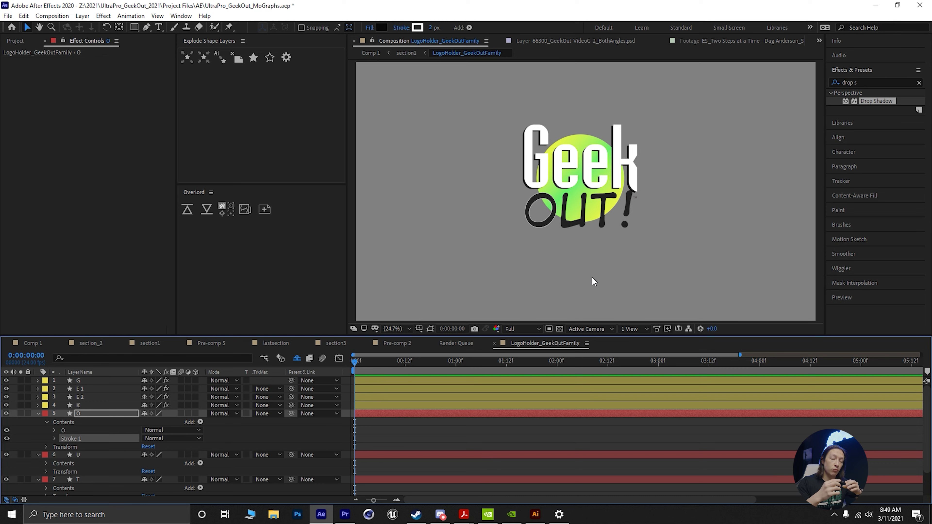
# - Switch to Illustrator, examine the white outline around the original OUT lettering, and return to After Effects
pyautogui.click(536, 514)
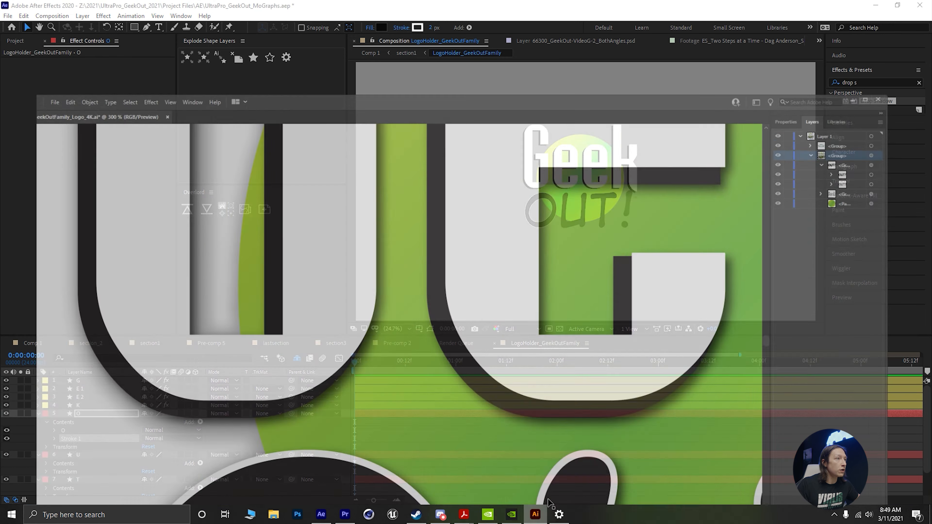
pyautogui.scroll(-2, 326, 314)
pyautogui.moveTo(306, 452); pyautogui.dragTo(348, 343)
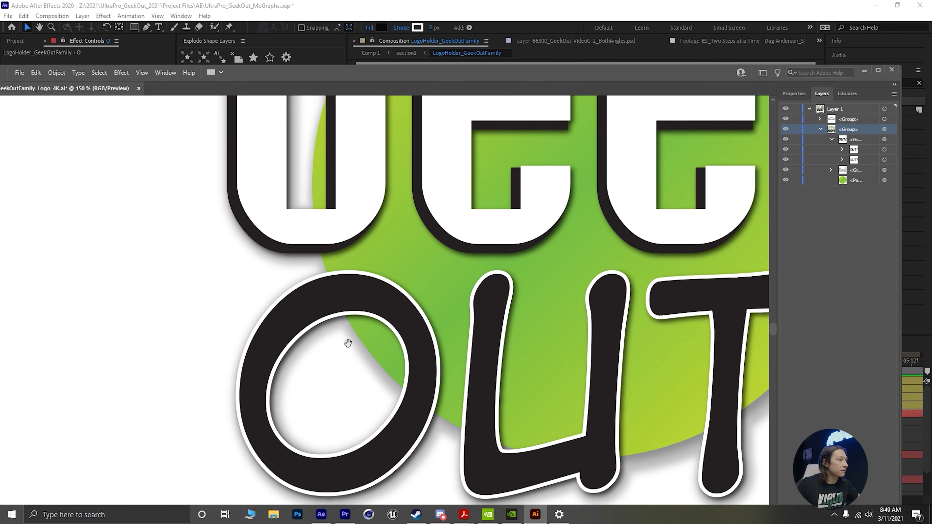
pyautogui.click(298, 344)
pyautogui.click(217, 342)
pyautogui.moveTo(280, 74); pyautogui.dragTo(331, 41)
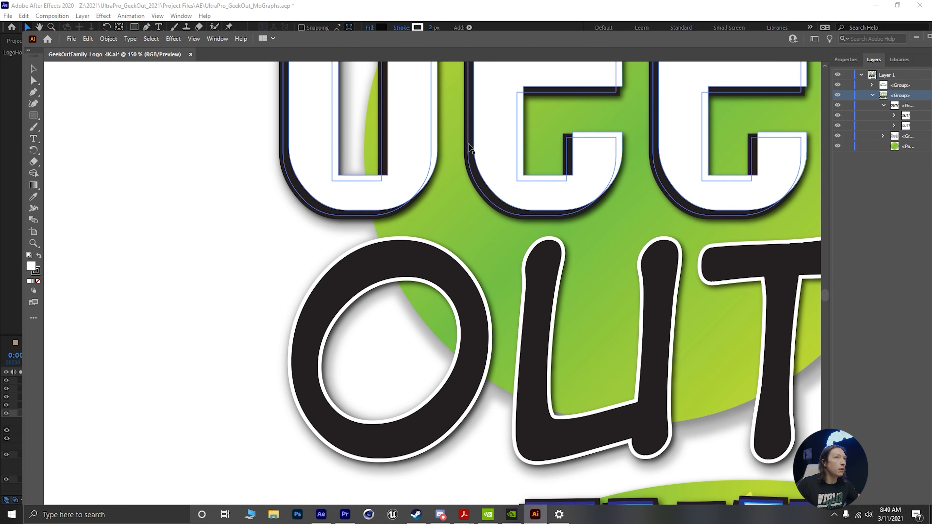
pyautogui.moveTo(763, 39); pyautogui.dragTo(594, 58)
pyautogui.click(745, 54)
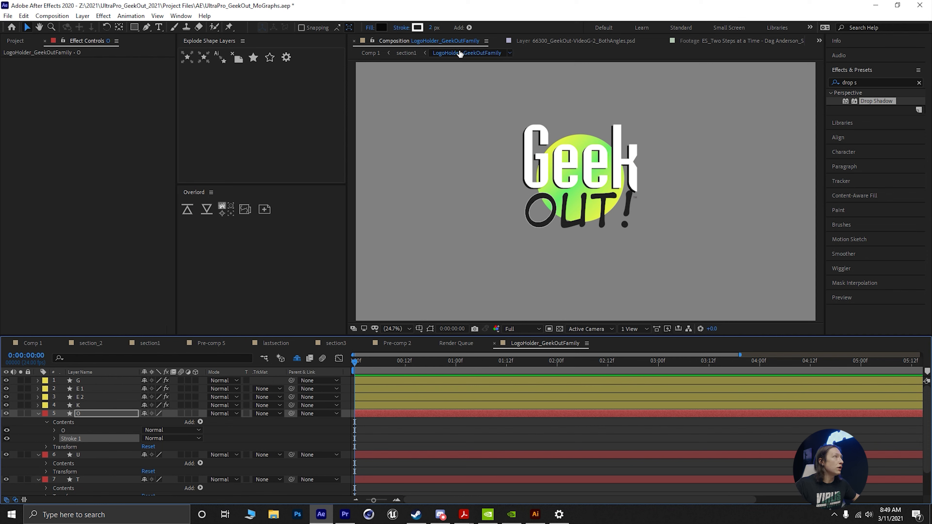
# - Try a stroke width of 4 px on the O layer, and set it to 5 px
pyautogui.write('4')
pyautogui.press('Return')
pyautogui.click(440, 29)
pyautogui.write('5')
pyautogui.press('Return')
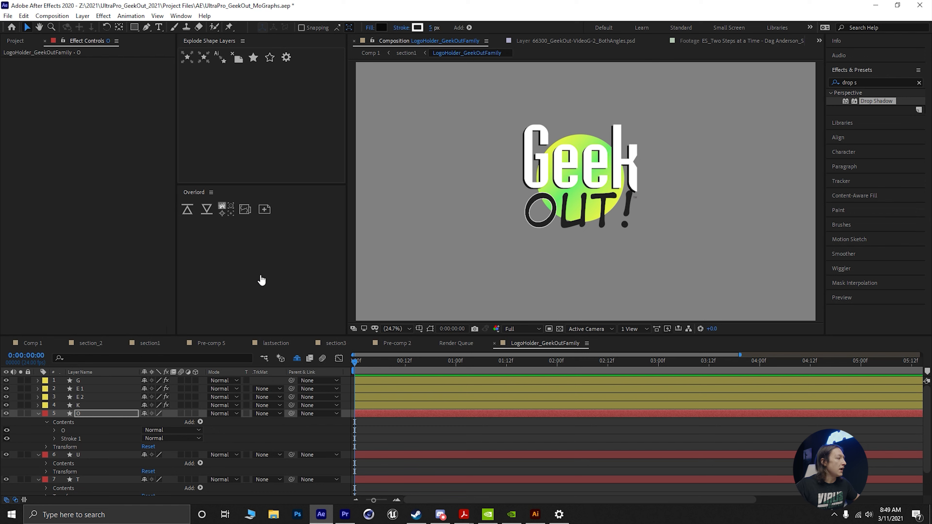
# - Copy the O layer's stroke to the U, T and Exclamation Point layers
pyautogui.click(61, 438)
pyautogui.scroll(-1, 65, 440)
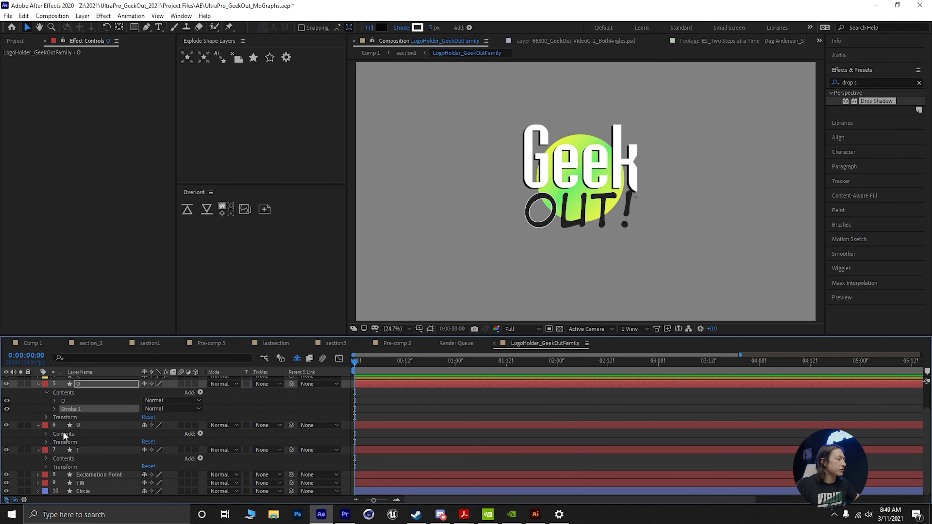
pyautogui.click(72, 423)
pyautogui.keyDown('shift'); pyautogui.click(83, 448); pyautogui.keyUp('shift')
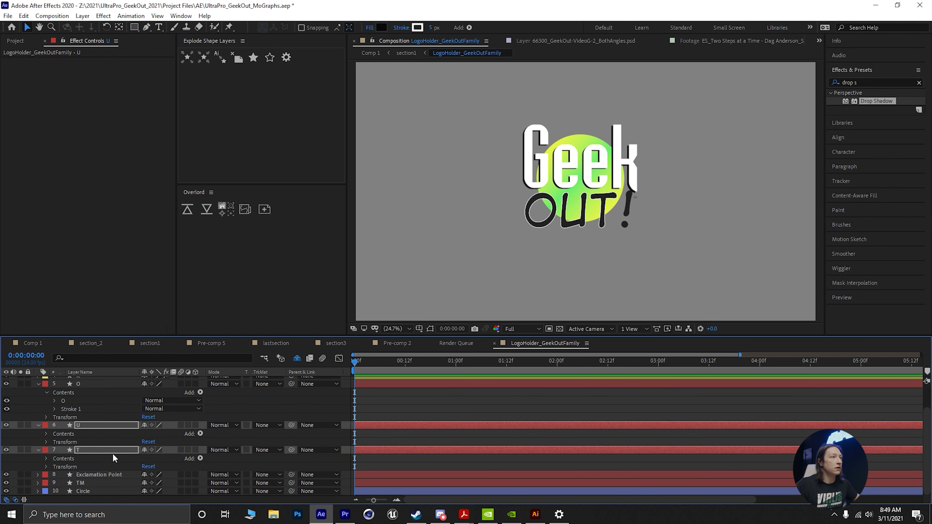
pyautogui.click(102, 474)
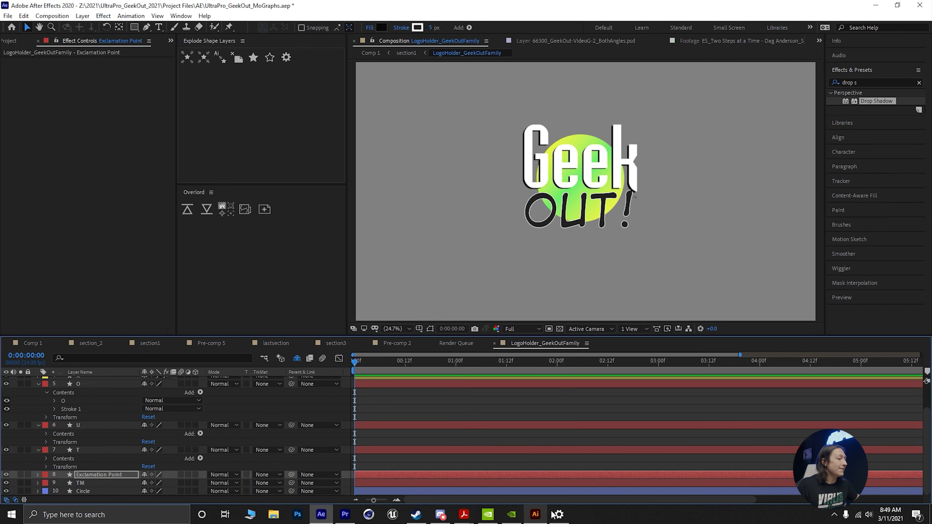
# - Check the original OUT! lettering in Illustrator, and add a Drop Shadow effect to the O layer in After Effects
pyautogui.click(534, 514)
pyautogui.moveTo(506, 342); pyautogui.dragTo(152, 308)
pyautogui.click(452, 288)
pyautogui.hotkey('alt', 'Tab')
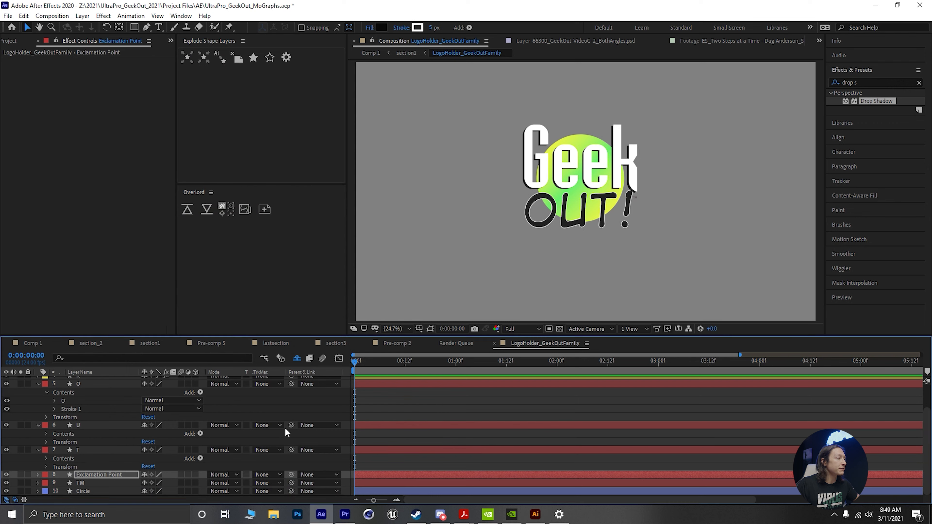
pyautogui.click(101, 451)
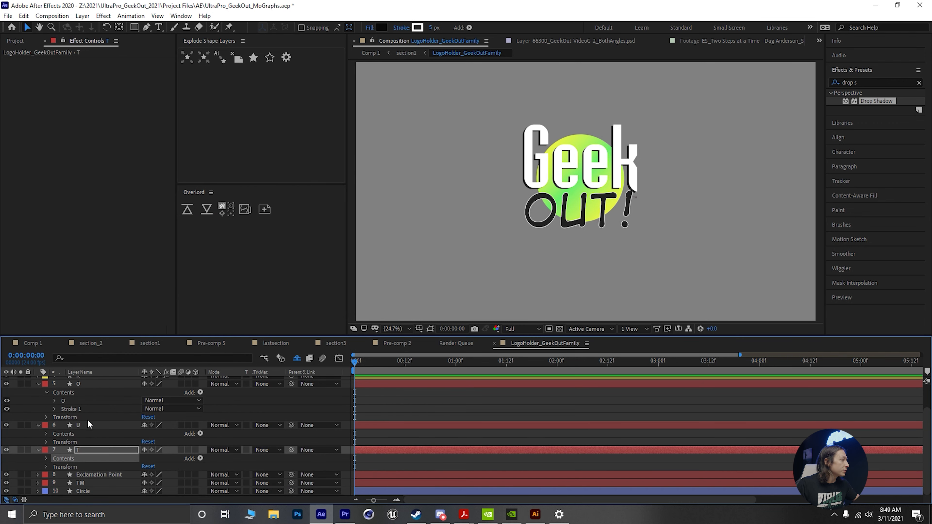
pyautogui.click(97, 384)
pyautogui.hotkey('ctrl', 'space')
pyautogui.write('dr')
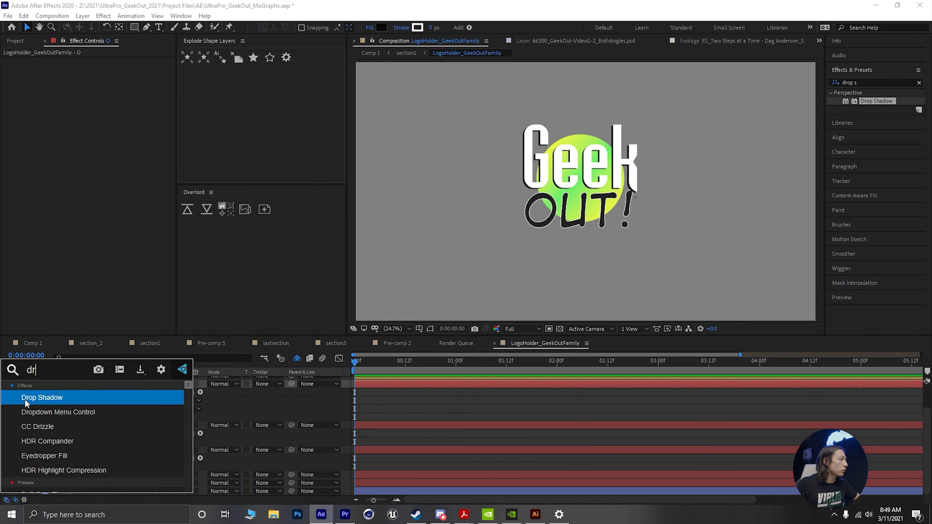
pyautogui.click(26, 399)
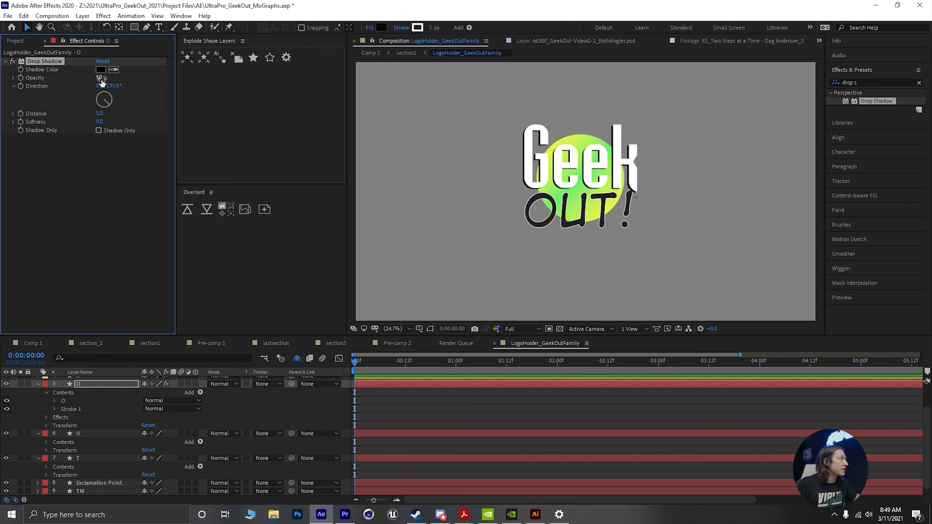
# - Set the O layer's drop shadow to an opacity of 37%, a distance of 0 and a softness of 50
pyautogui.moveTo(101, 78); pyautogui.dragTo(93, 86)
pyautogui.moveTo(99, 121); pyautogui.dragTo(123, 121)
pyautogui.scroll(5, 525, 202)
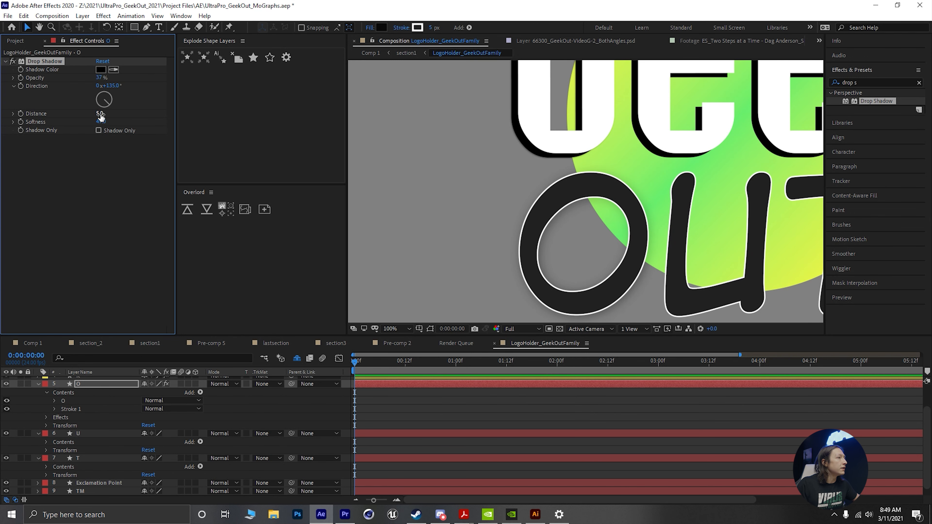
pyautogui.moveTo(99, 114); pyautogui.dragTo(93, 116)
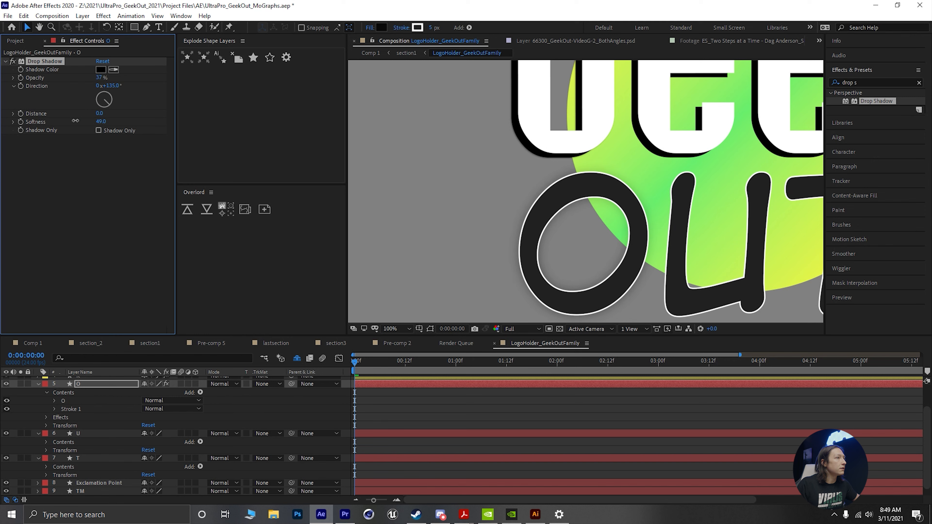
pyautogui.click(101, 122)
pyautogui.write('50')
pyautogui.press('Return')
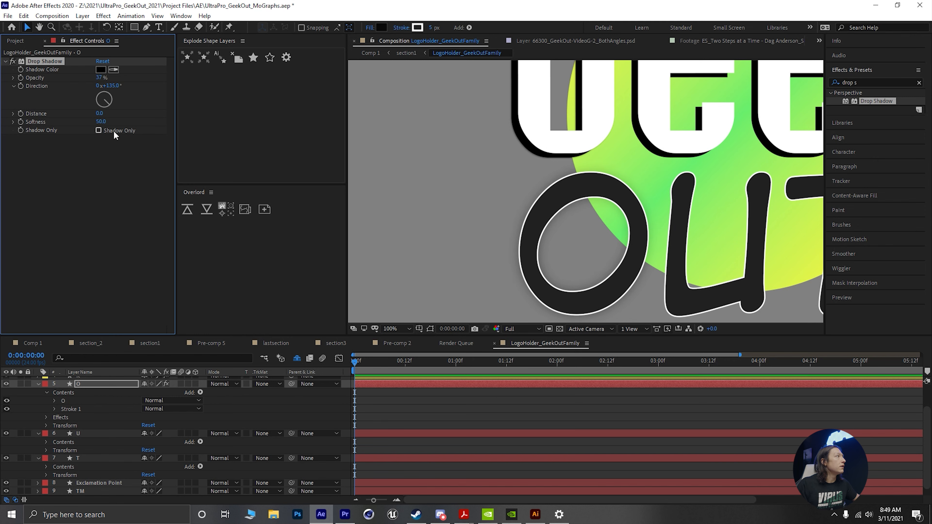
# - Set the opacity of the O layer's drop shadow to 20%
pyautogui.moveTo(103, 80); pyautogui.dragTo(132, 100)
pyautogui.click(116, 81)
pyautogui.write('20')
pyautogui.press('Return')
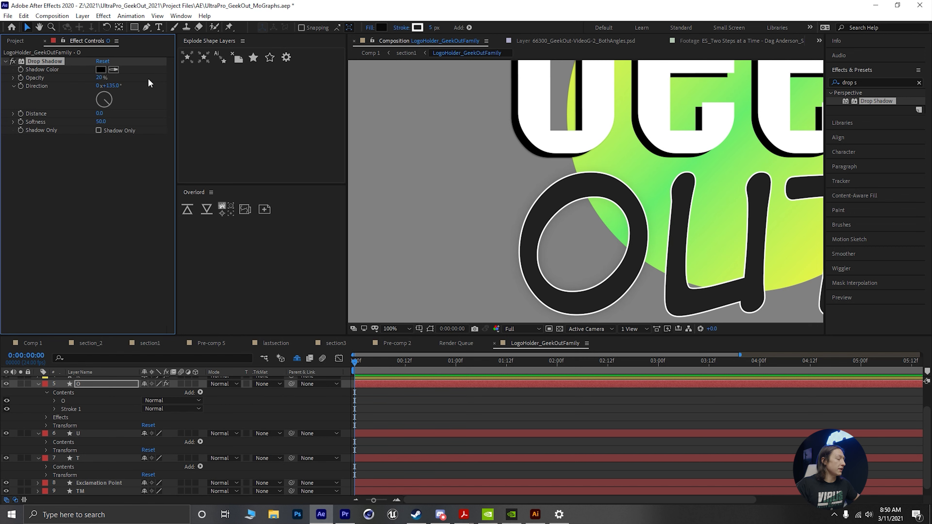
# - Copy the O layer's Drop Shadow effect to the U, T and Exclamation Point layers
pyautogui.click(84, 433)
pyautogui.keyDown('ctrl'); pyautogui.click(88, 457); pyautogui.keyUp('ctrl')
pyautogui.keyDown('ctrl'); pyautogui.click(87, 482); pyautogui.keyUp('ctrl')
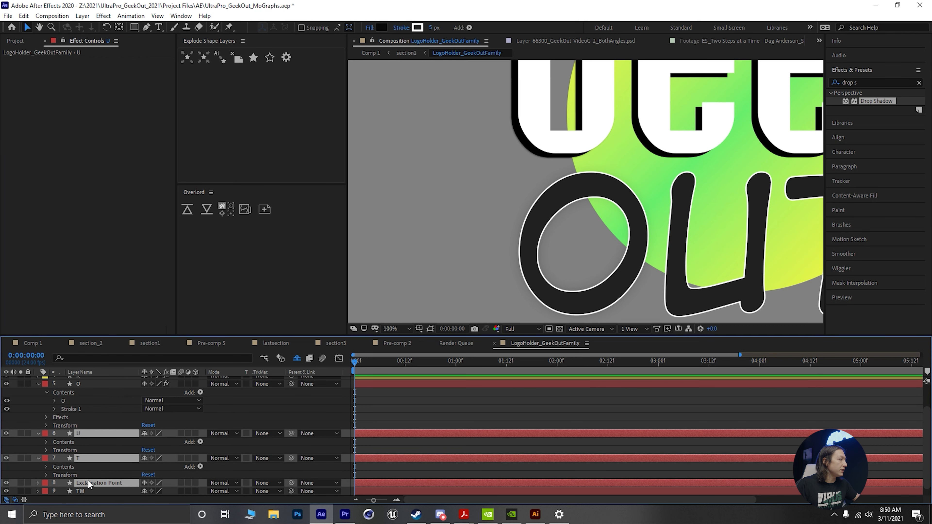
pyautogui.hotkey('ctrl', 'v')
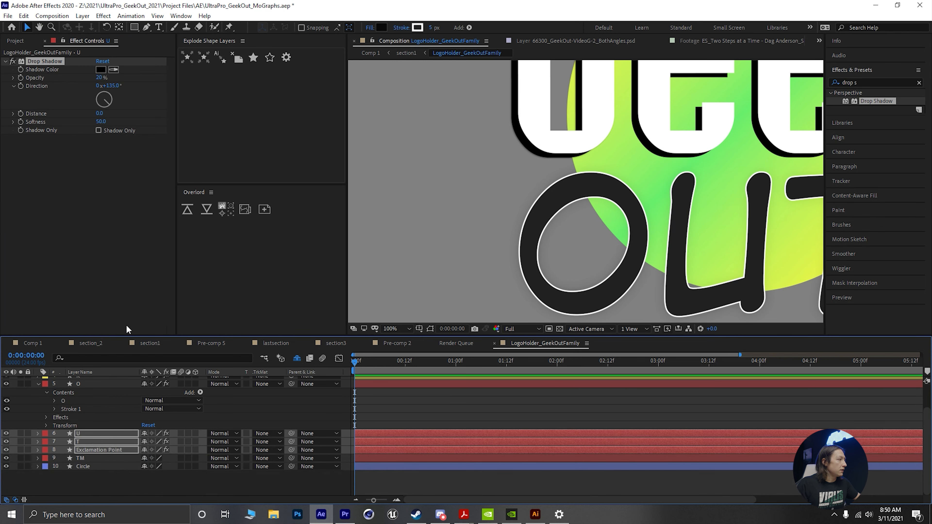
# - Examine the green circle and its shadow in the original Illustrator logo, and return to After Effects
pyautogui.scroll(2, 272, 423)
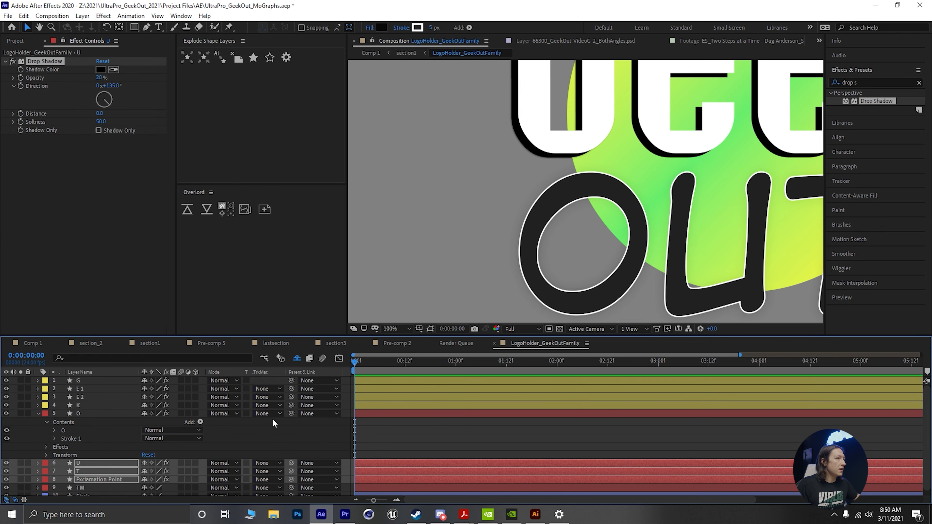
pyautogui.click(388, 328)
pyautogui.click(398, 153)
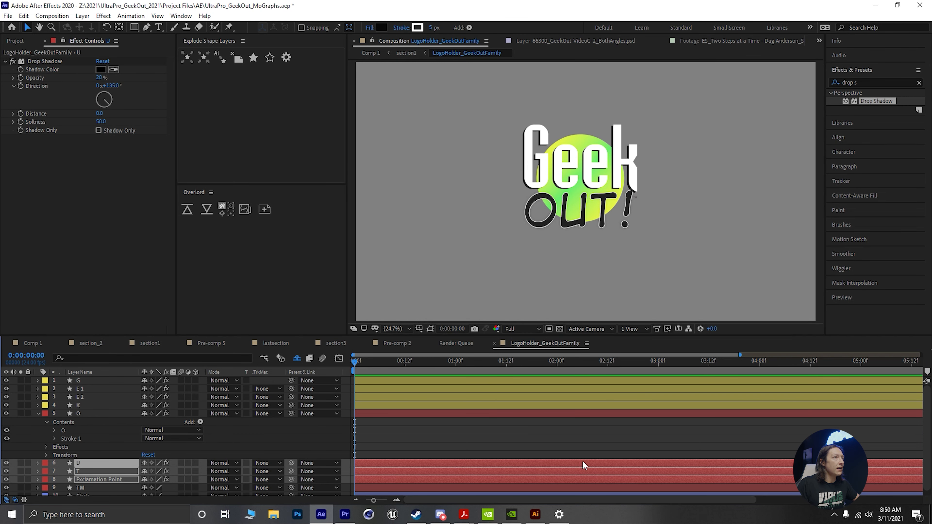
pyautogui.click(582, 434)
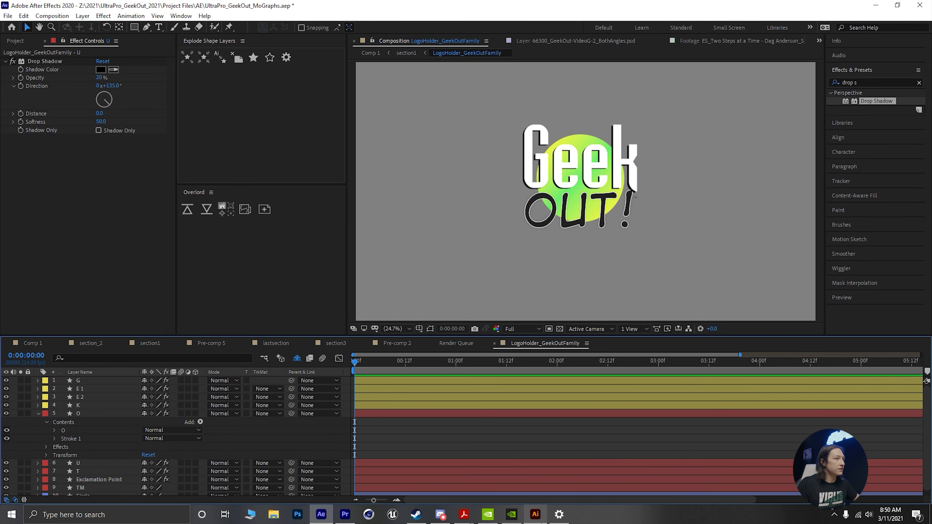
pyautogui.click(538, 518)
pyautogui.scroll(-2, 326, 255)
pyautogui.moveTo(249, 267); pyautogui.dragTo(355, 326)
pyautogui.click(344, 162)
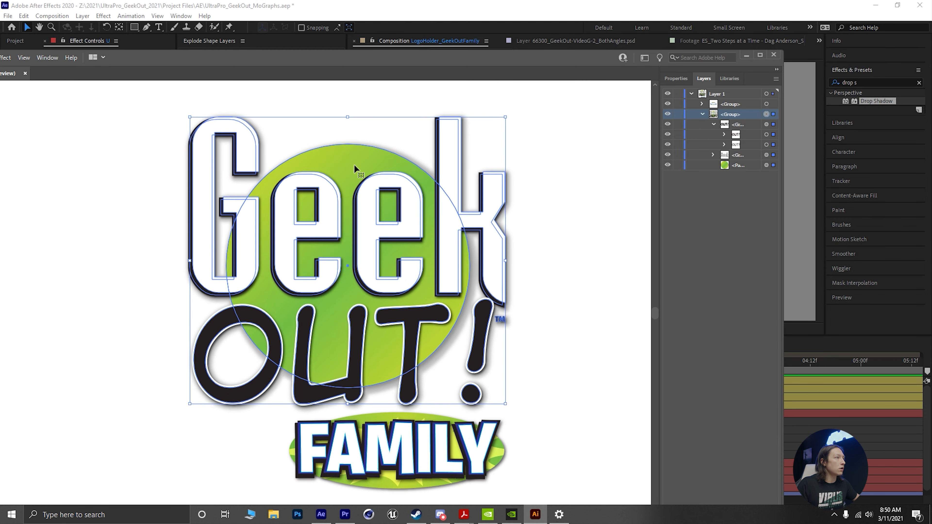
pyautogui.click(747, 56)
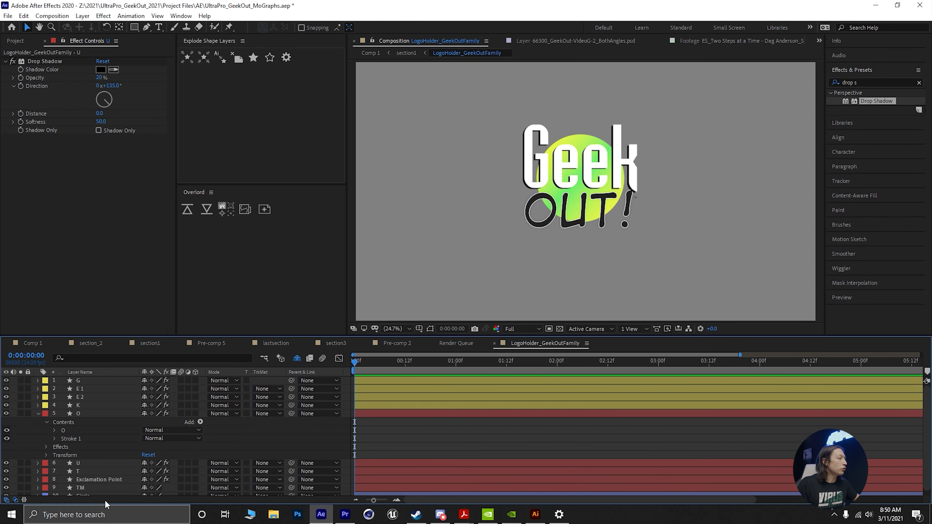
# - Copy the O layer's Drop Shadow effect to the Circle layer
pyautogui.click(85, 490)
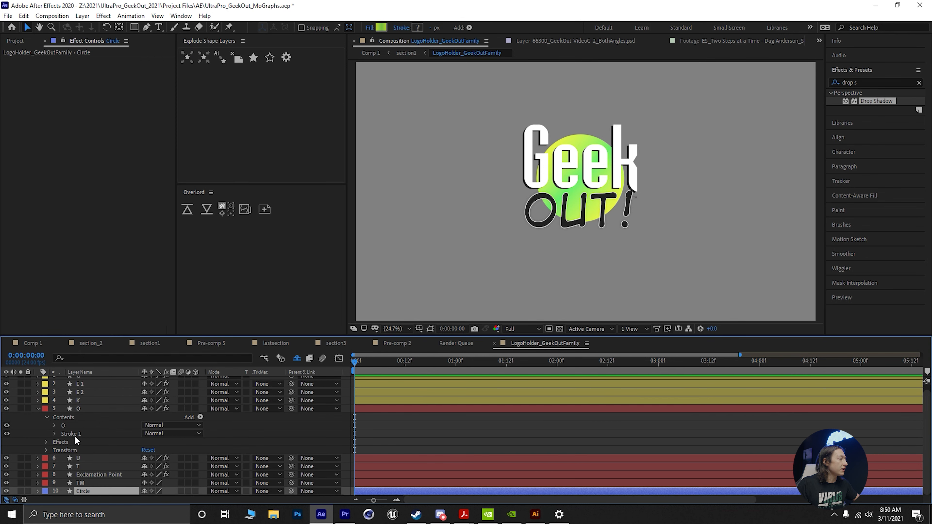
pyautogui.click(79, 408)
pyautogui.click(43, 63)
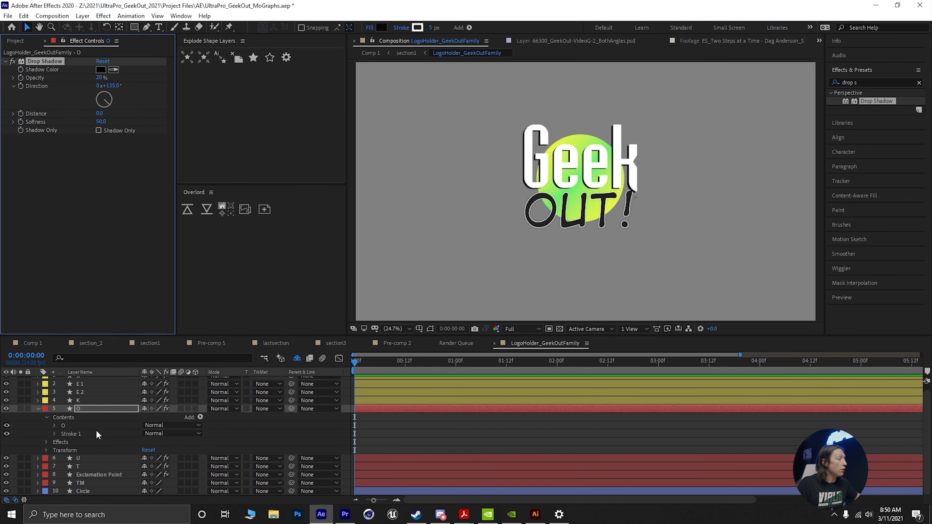
pyautogui.click(89, 490)
pyautogui.hotkey('ctrl', 'v')
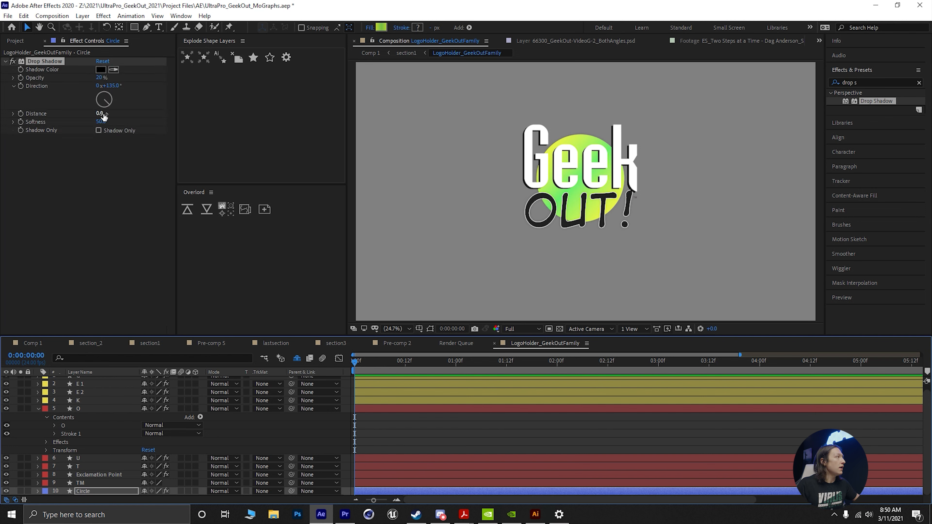
# - Set the Circle layer's drop shadow to a softness of 16 and an opacity of 11%
pyautogui.moveTo(101, 122); pyautogui.dragTo(146, 131)
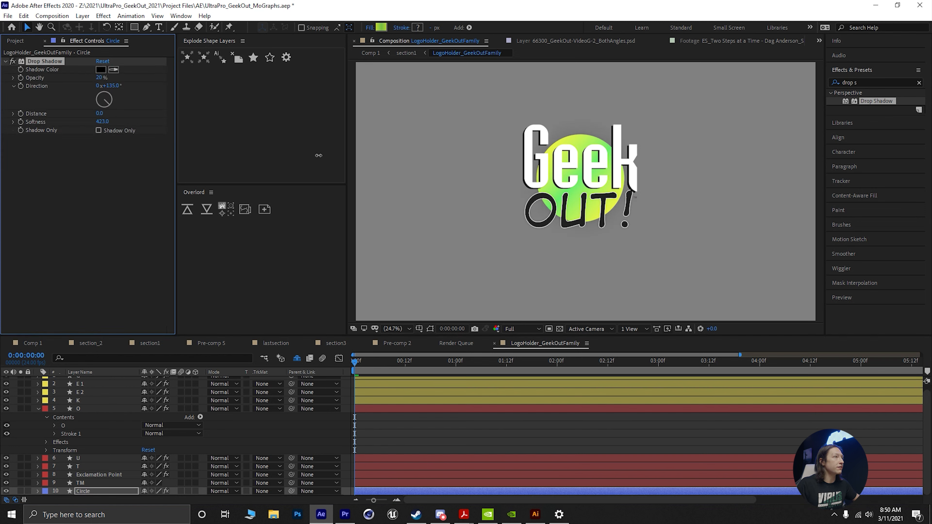
pyautogui.moveTo(212, 154); pyautogui.dragTo(121, 130)
pyautogui.moveTo(100, 78); pyautogui.dragTo(60, 123)
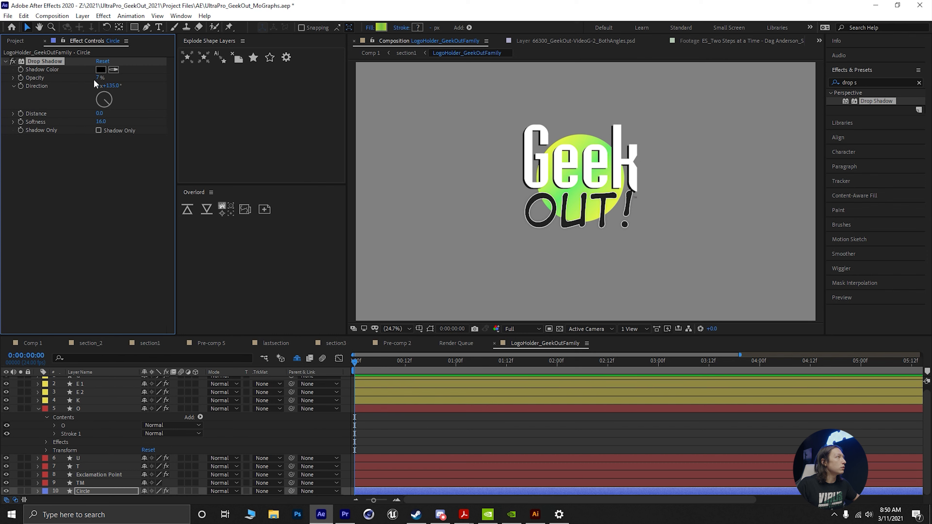
pyautogui.moveTo(115, 84); pyautogui.dragTo(139, 90)
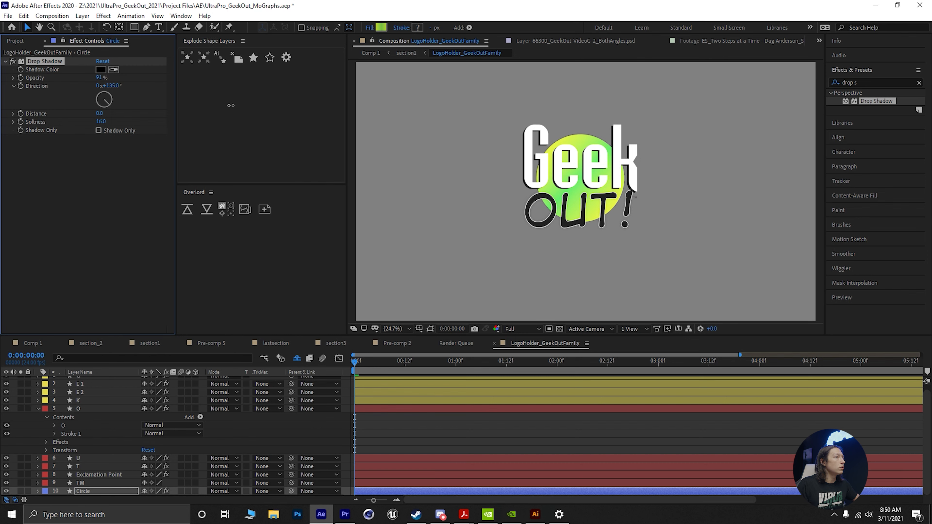
pyautogui.moveTo(107, 99); pyautogui.dragTo(114, 101)
pyautogui.scroll(3, 590, 181)
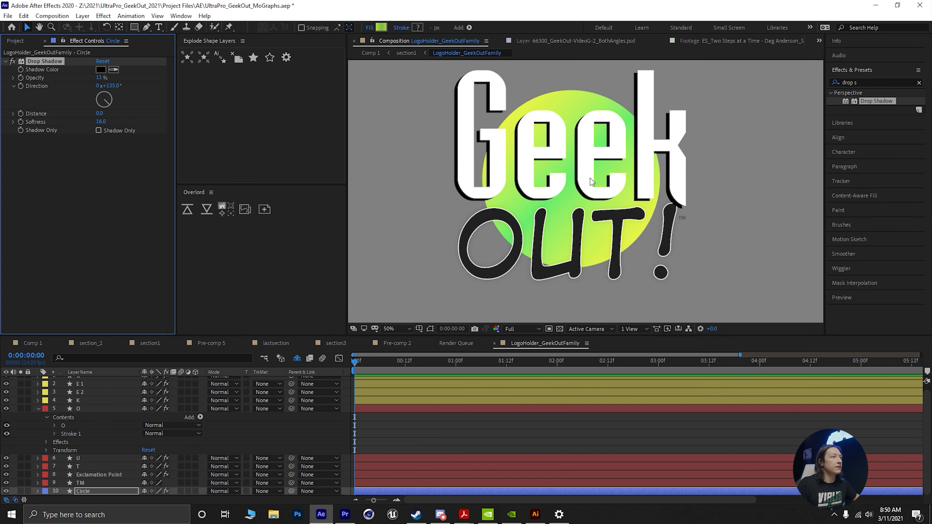
pyautogui.click(390, 328)
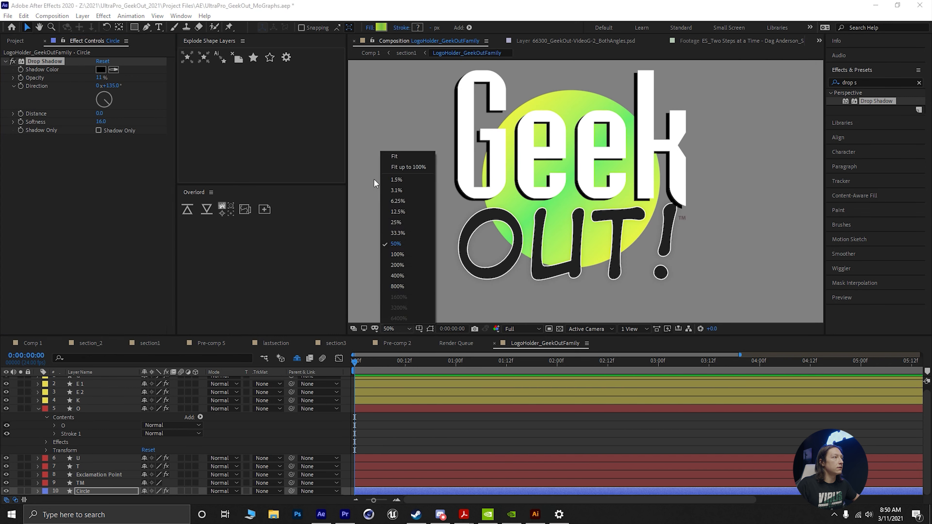
pyautogui.click(400, 154)
# - Collapse the expanded properties of all layers in the timeline and clear the selection
pyautogui.hotkey('ctrl', 'a')
pyautogui.press('u')
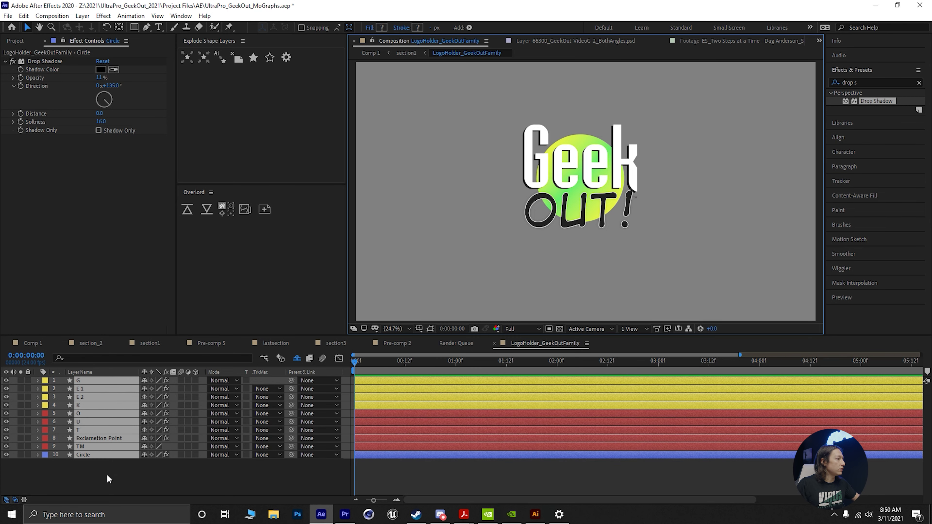
pyautogui.click(106, 475)
pyautogui.moveTo(372, 364); pyautogui.dragTo(281, 383)
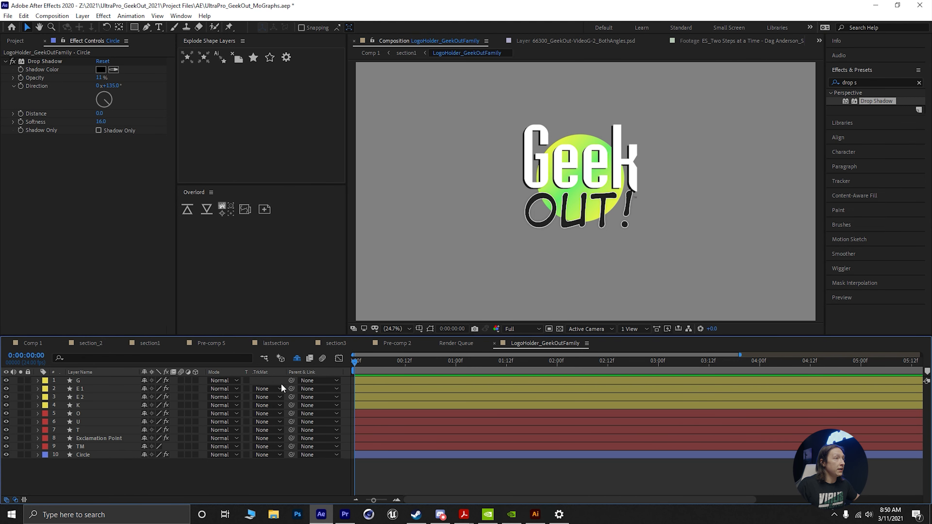
# - Check the original logo in Illustrator, and open the Circle layer's gradient fill colours in After Effects
pyautogui.click(535, 514)
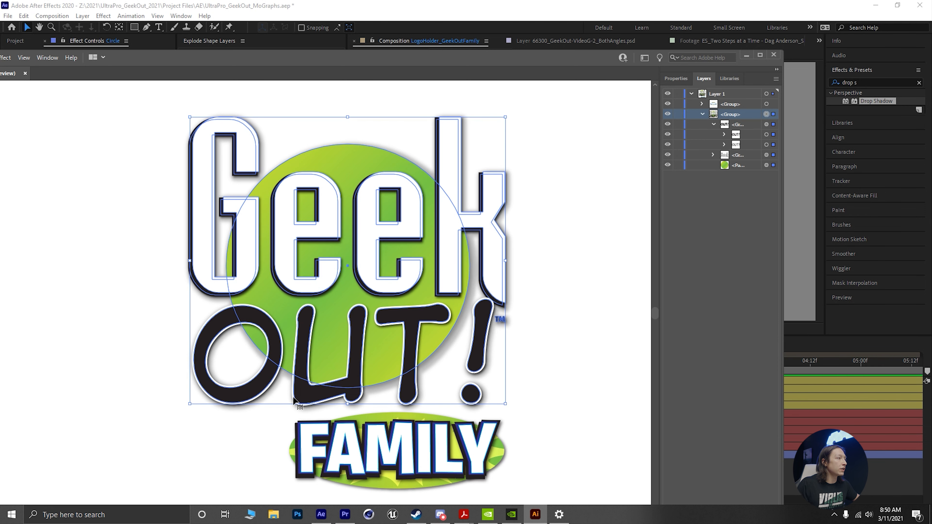
pyautogui.click(746, 56)
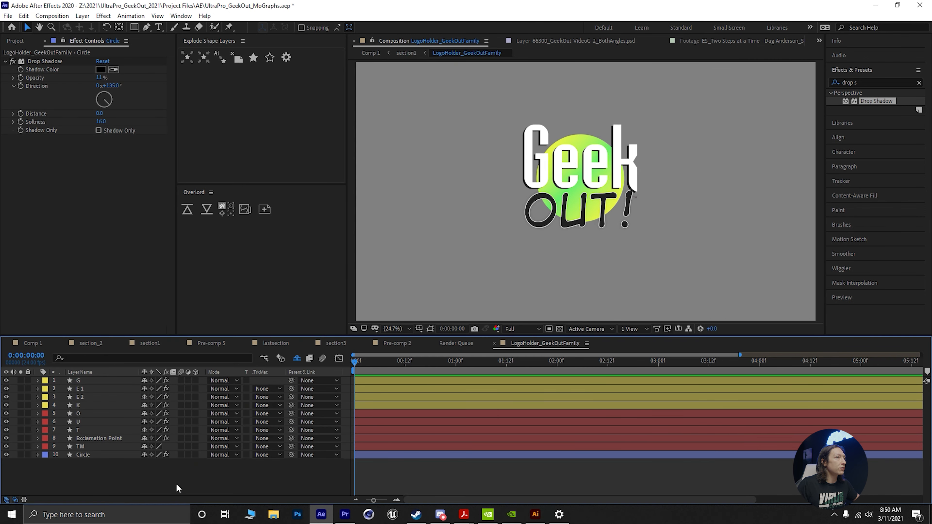
pyautogui.click(98, 455)
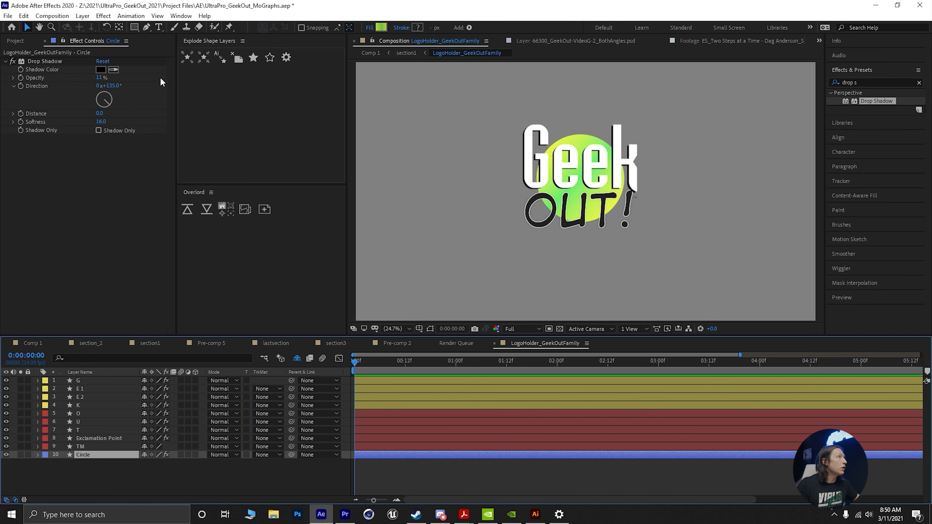
pyautogui.click(380, 25)
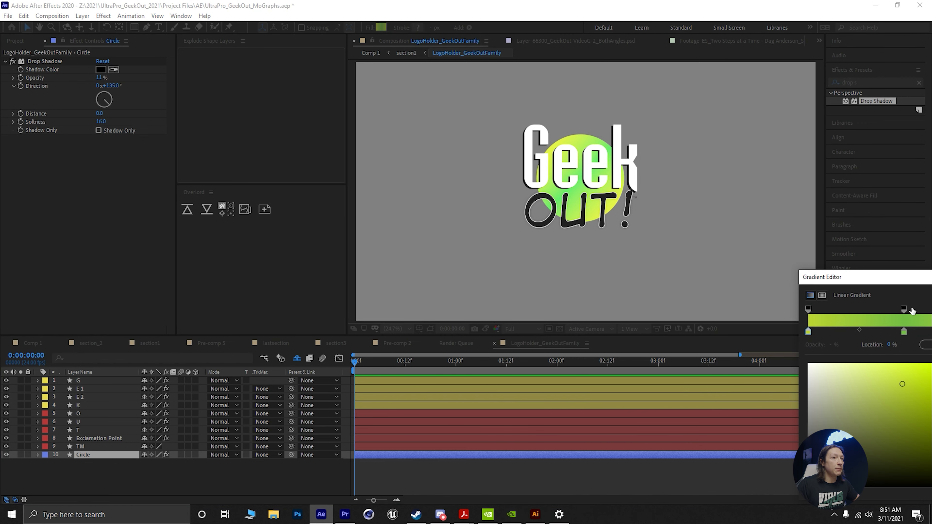
pyautogui.moveTo(886, 284); pyautogui.dragTo(343, 213)
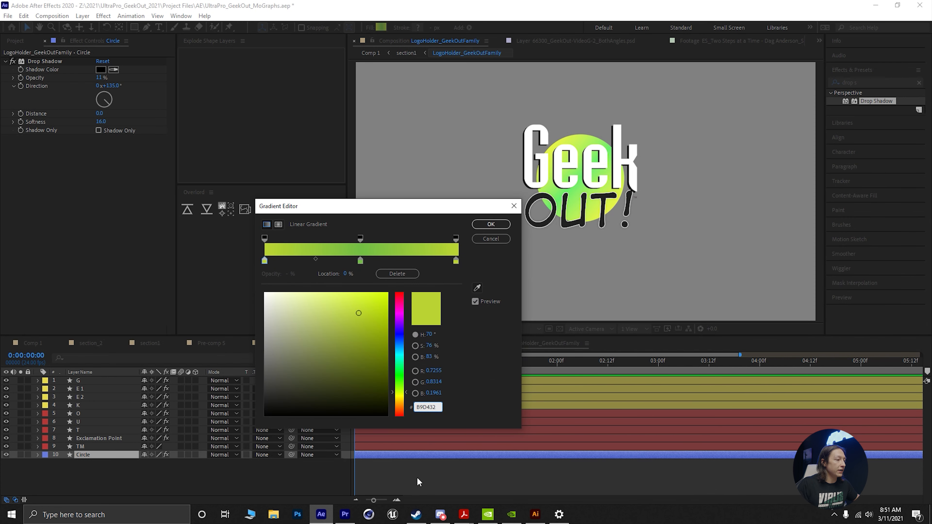
# - Switch to Illustrator and isolate the logo group with its green circle selected
pyautogui.click(535, 514)
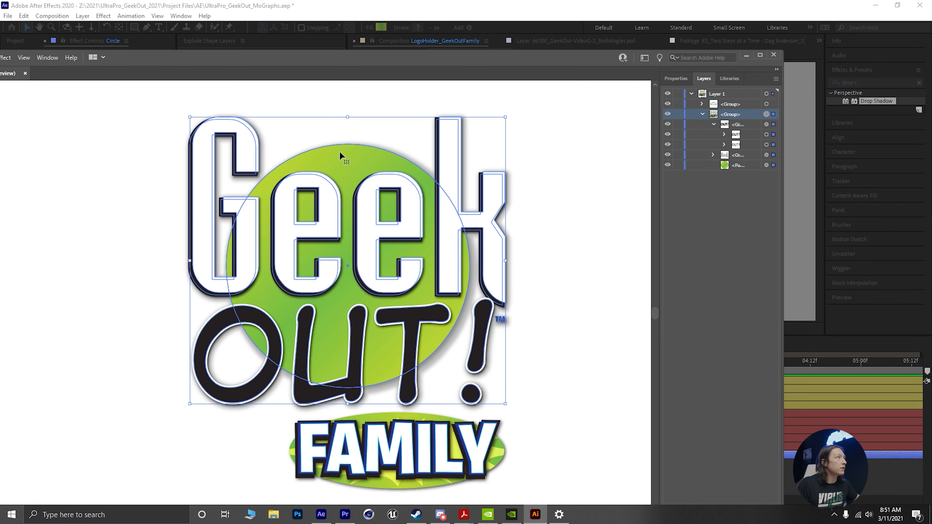
pyautogui.click(347, 99)
pyautogui.doubleClick(372, 53)
pyautogui.doubleClick(481, 144)
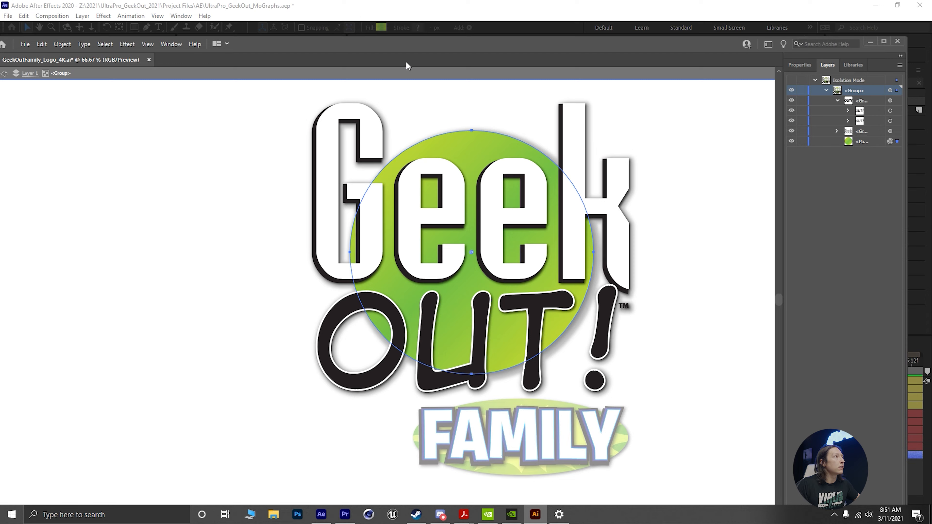
pyautogui.moveTo(405, 43); pyautogui.dragTo(620, 34)
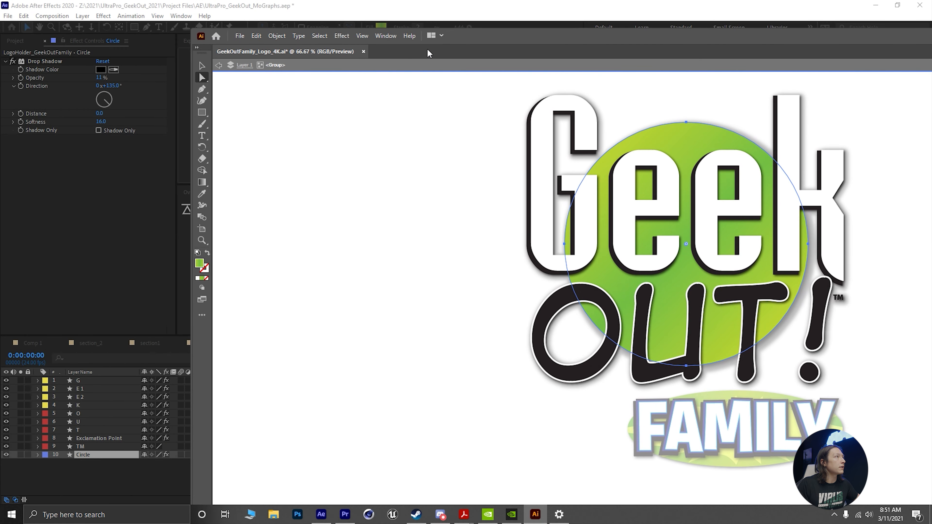
# - Change the Illustrator workspace to Web
pyautogui.click(390, 39)
pyautogui.moveTo(455, 53)
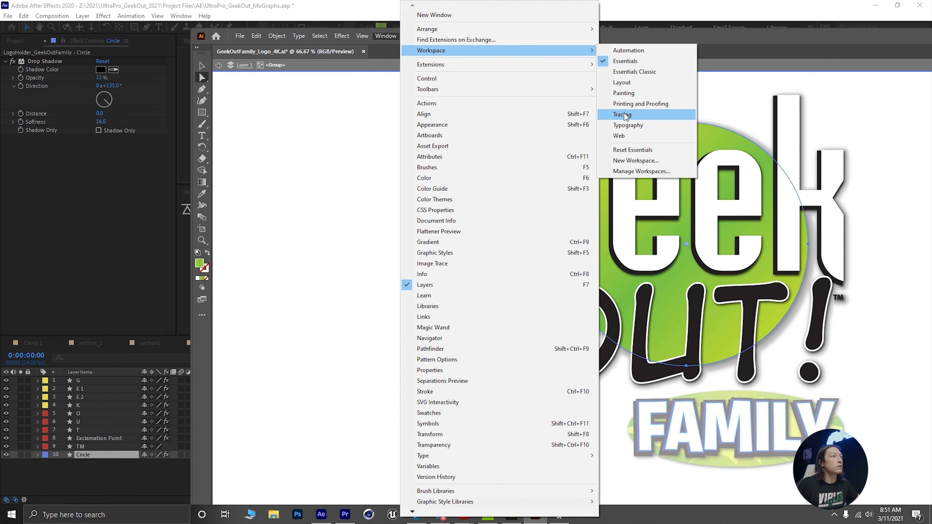
pyautogui.click(622, 136)
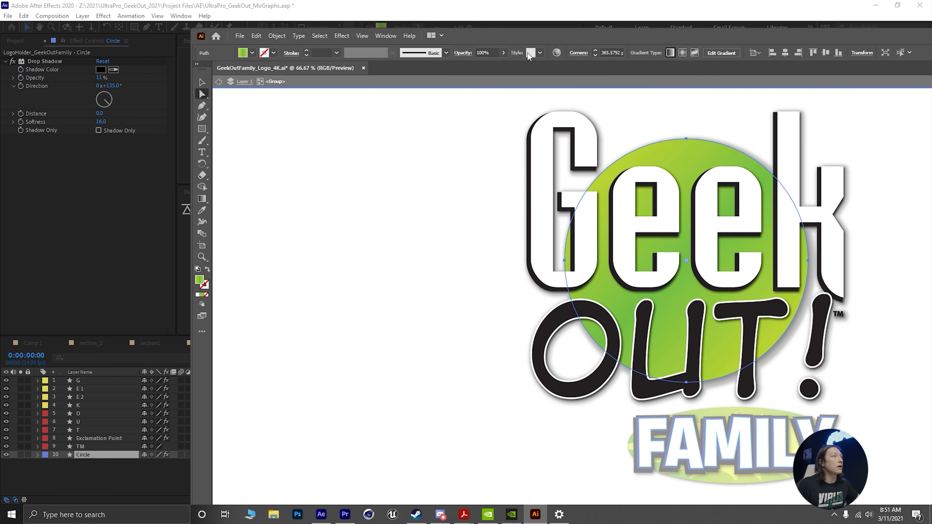
# - Inspect the green circle's fill in the swatches and the Color Picker without changing it
pyautogui.click(244, 55)
pyautogui.click(243, 55)
pyautogui.click(243, 55)
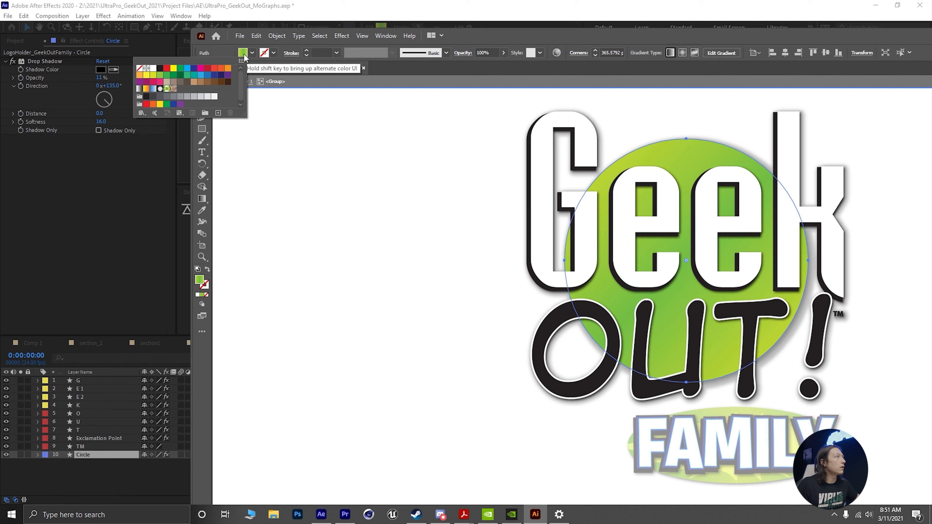
pyautogui.click(315, 141)
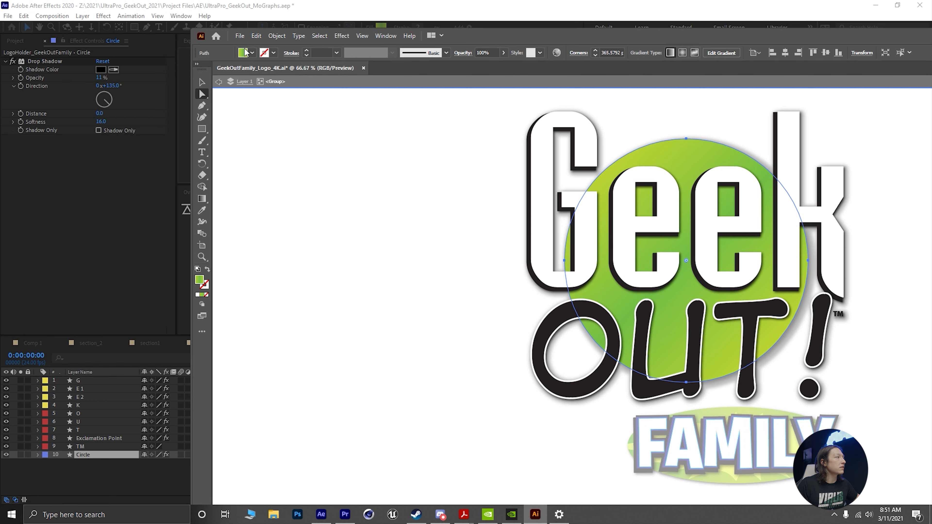
pyautogui.doubleClick(200, 281)
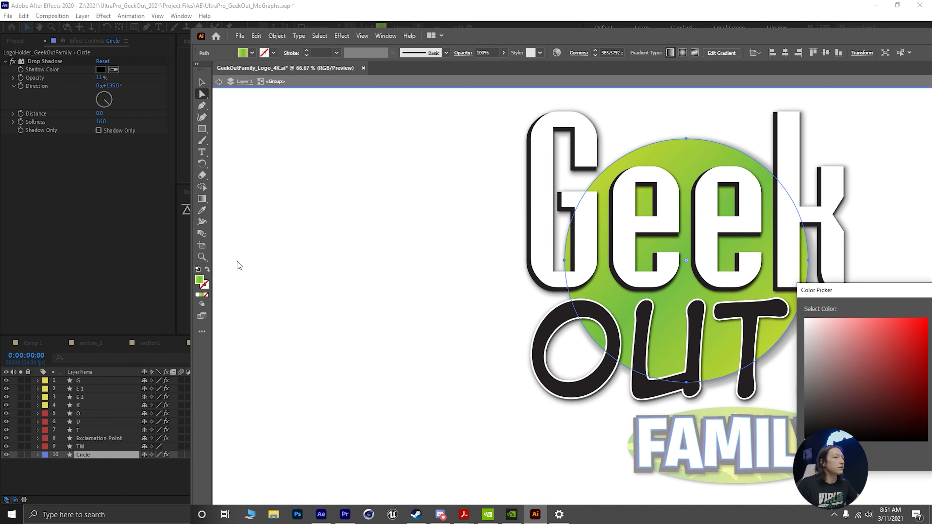
pyautogui.press('Escape')
# - Display the green circle's gradient in Illustrator, and return to After Effects and cancel the open Gradient Editor
pyautogui.doubleClick(723, 38)
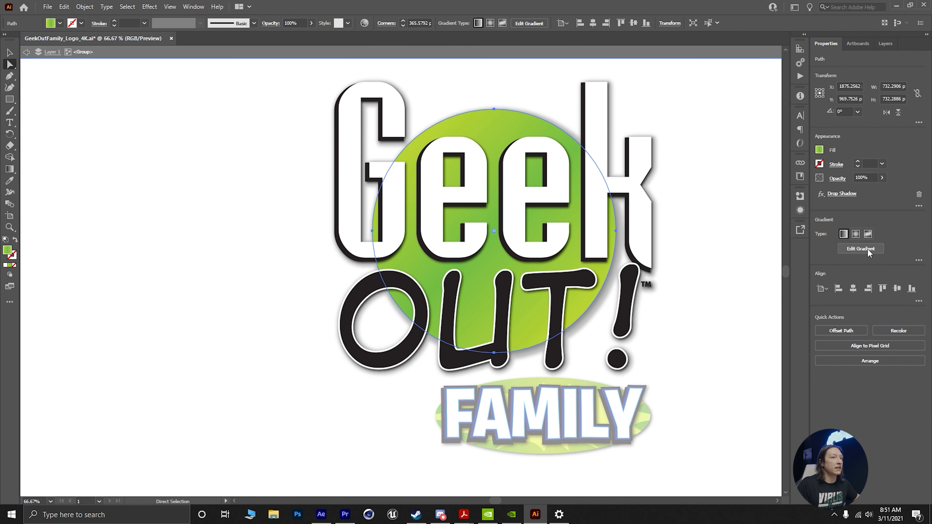
pyautogui.click(860, 248)
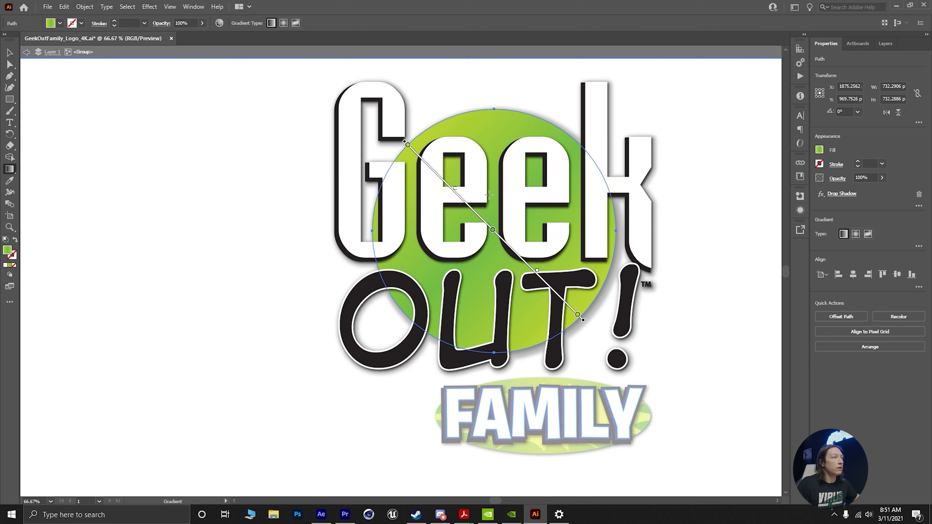
pyautogui.click(895, 6)
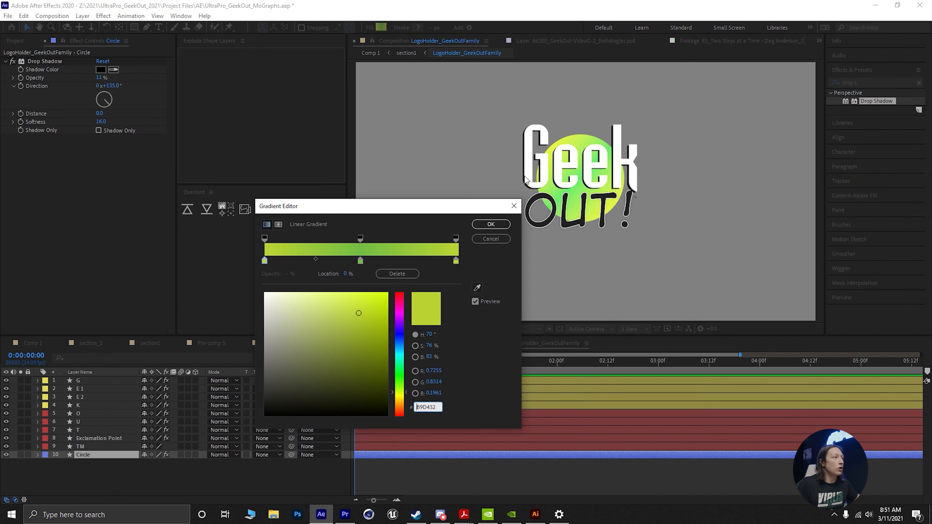
pyautogui.click(495, 239)
# - Reveal the Circle layer's gradient fill and drop shadow properties in the timeline
pyautogui.press('u')
pyautogui.scroll(-3, 92, 443)
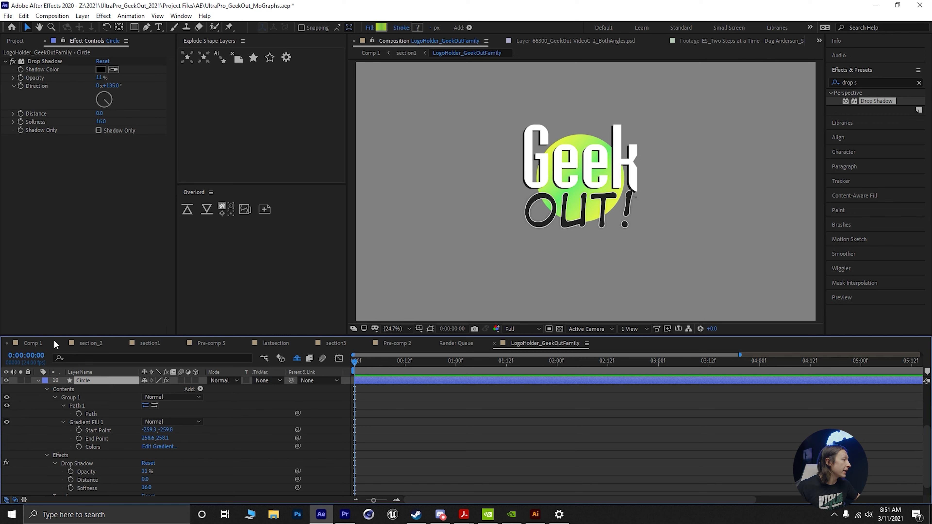
# - Try shifting the middle colour stop of the Circle layer's gradient, and cancel the edit
pyautogui.click(165, 446)
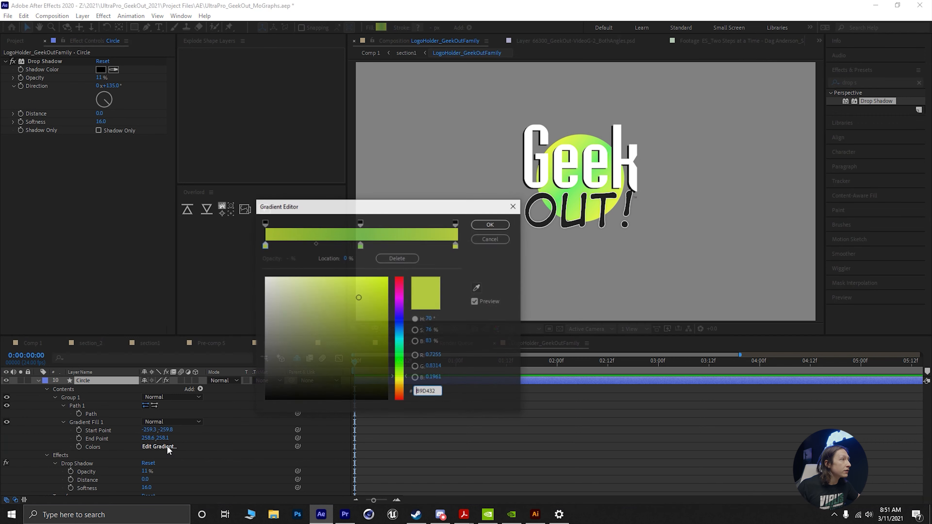
pyautogui.moveTo(360, 246)
pyautogui.mouseDown()
pyautogui.moveTo(310, 245)
pyautogui.moveTo(346, 249)
pyautogui.mouseUp()
pyautogui.click(485, 239)
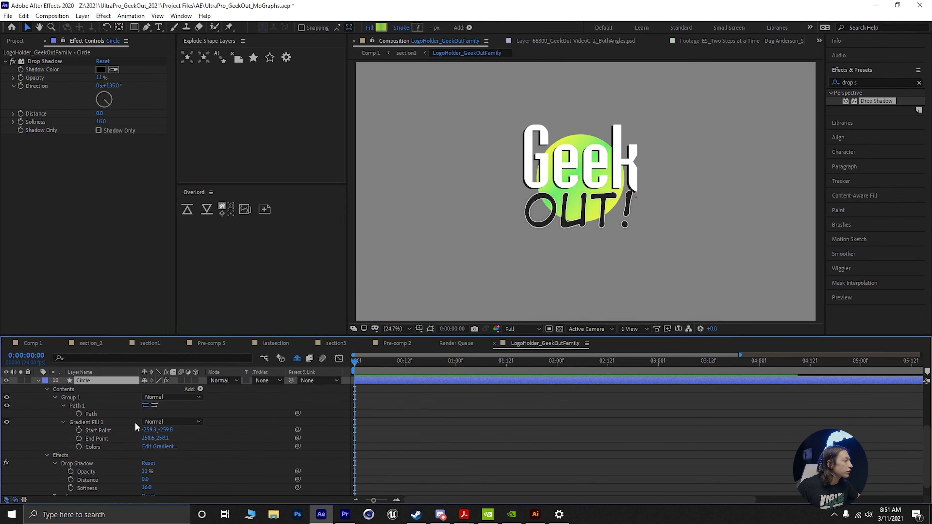
# - Set the horizontal start point of the Circle layer's gradient fill to -232.3
pyautogui.click(84, 424)
pyautogui.click(95, 429)
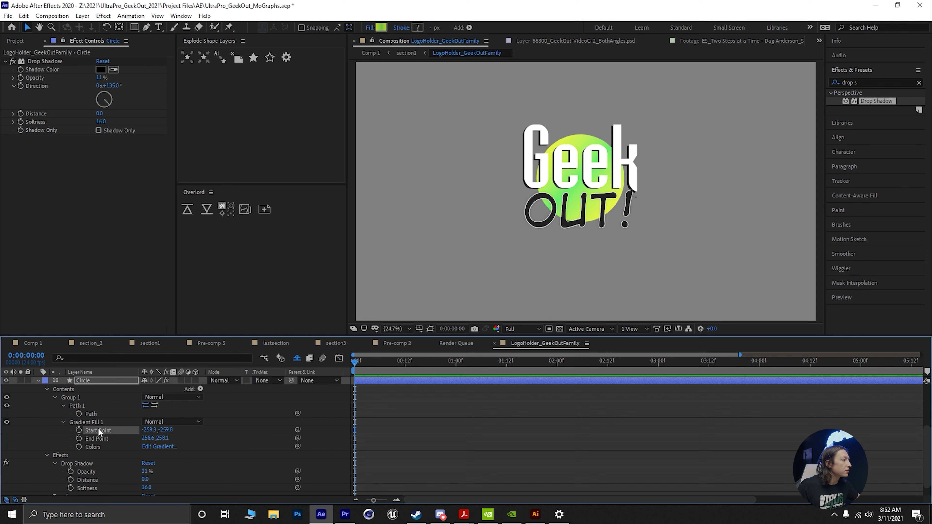
pyautogui.moveTo(150, 430); pyautogui.dragTo(193, 408)
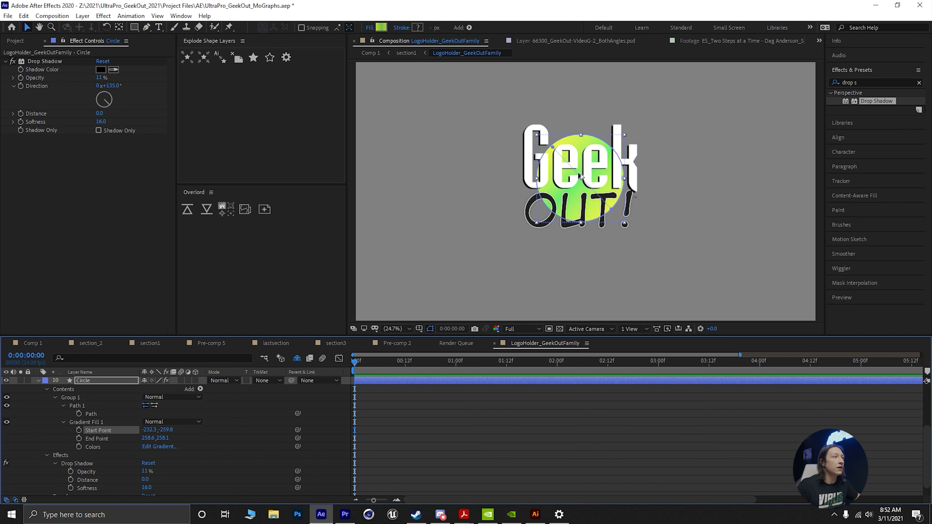
# - Try moving the end point of the circle's gradient in the composition view, and undo the move
pyautogui.scroll(3, 579, 177)
pyautogui.moveTo(644, 247)
pyautogui.mouseDown()
pyautogui.moveTo(602, 202)
pyautogui.moveTo(606, 226)
pyautogui.moveTo(626, 244)
pyautogui.mouseUp()
pyautogui.hotkey('ctrl', 'z')
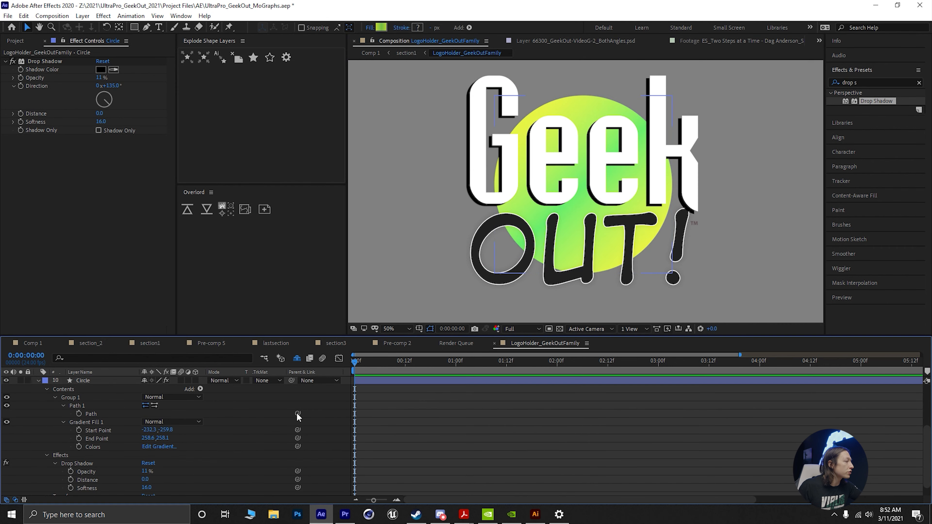
# - Darken the middle colour stop of the Circle layer's gradient to a brightness of 65%
pyautogui.click(159, 446)
pyautogui.click(361, 244)
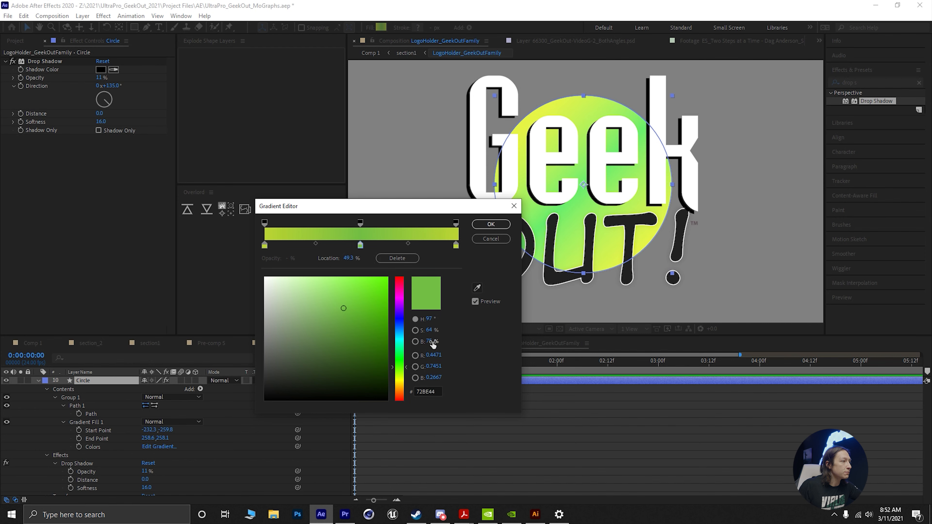
pyautogui.click(415, 341)
pyautogui.moveTo(420, 341); pyautogui.dragTo(424, 341)
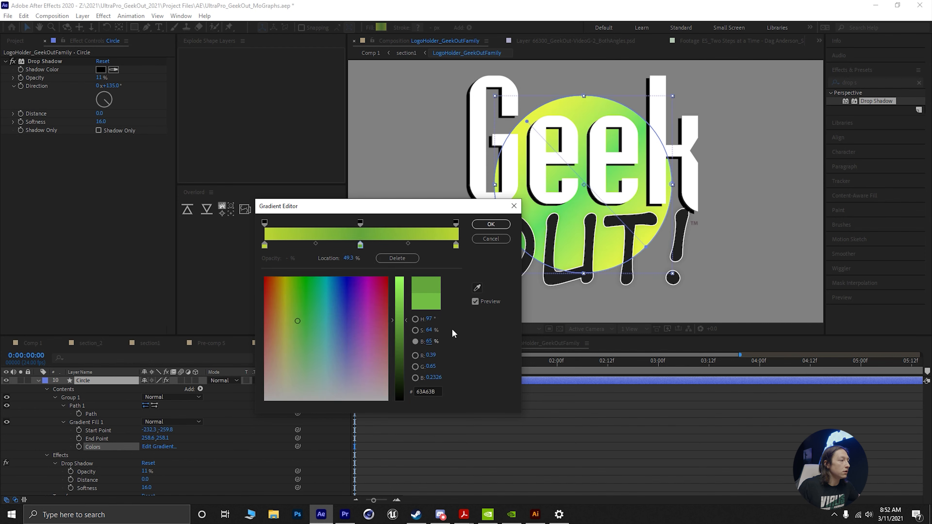
pyautogui.click(490, 223)
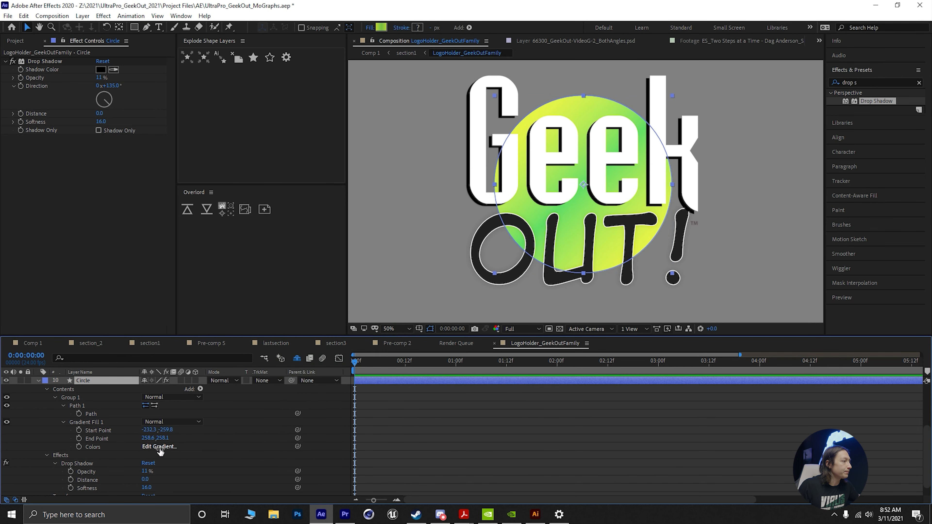
pyautogui.click(159, 446)
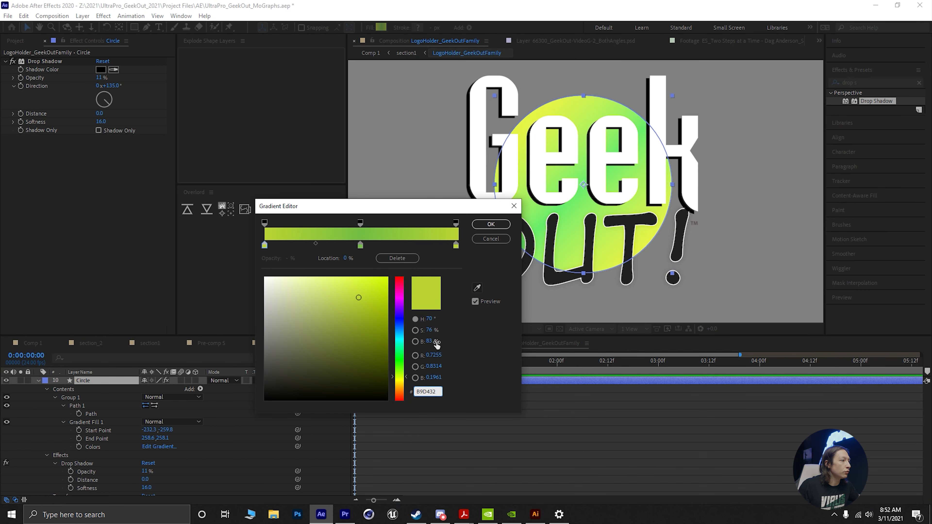
pyautogui.moveTo(435, 344)
pyautogui.mouseDown()
pyautogui.moveTo(425, 359)
pyautogui.moveTo(431, 350)
pyautogui.mouseUp()
pyautogui.click(490, 238)
# - Set the middle colour stop of the circle's gradient to 45% brightness and compare the result with the original in Illustrator
pyautogui.click(161, 446)
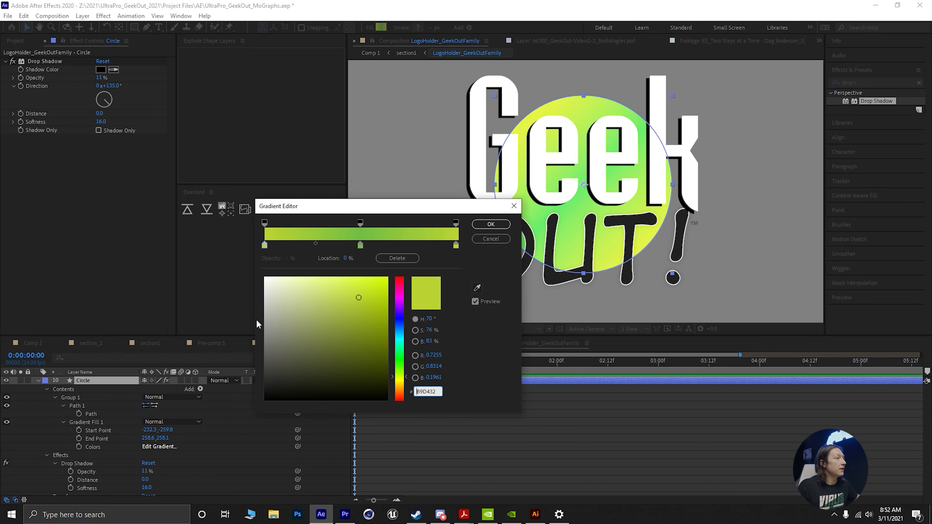
pyautogui.click(360, 245)
pyautogui.moveTo(434, 342)
pyautogui.mouseDown()
pyautogui.moveTo(413, 345)
pyautogui.moveTo(424, 346)
pyautogui.mouseUp()
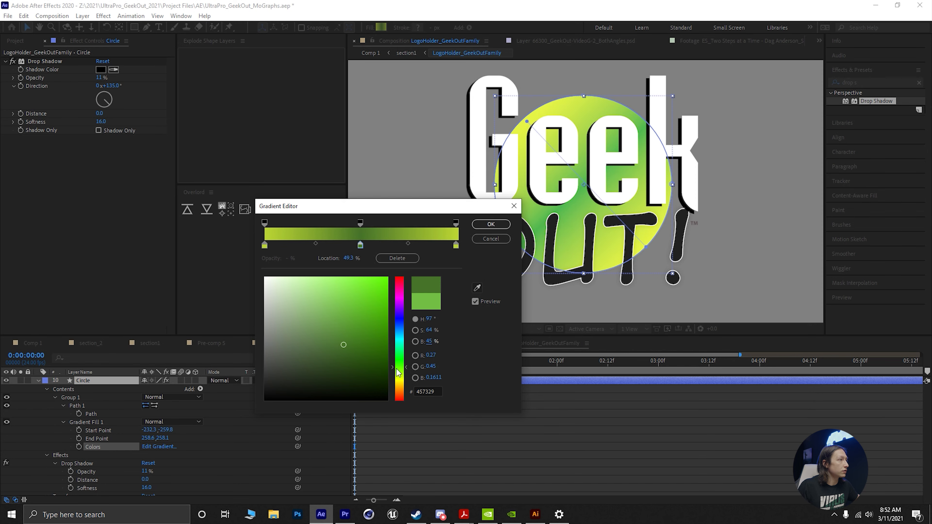
pyautogui.click(490, 224)
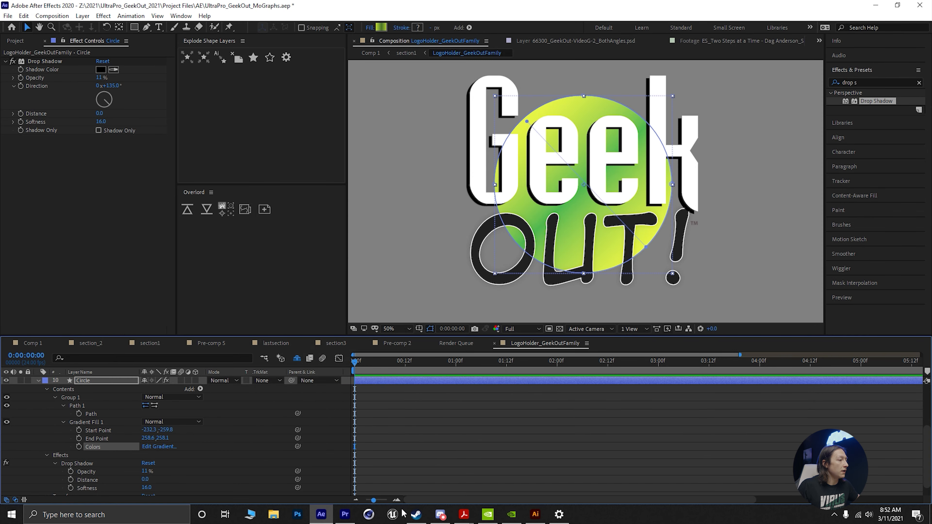
pyautogui.click(534, 514)
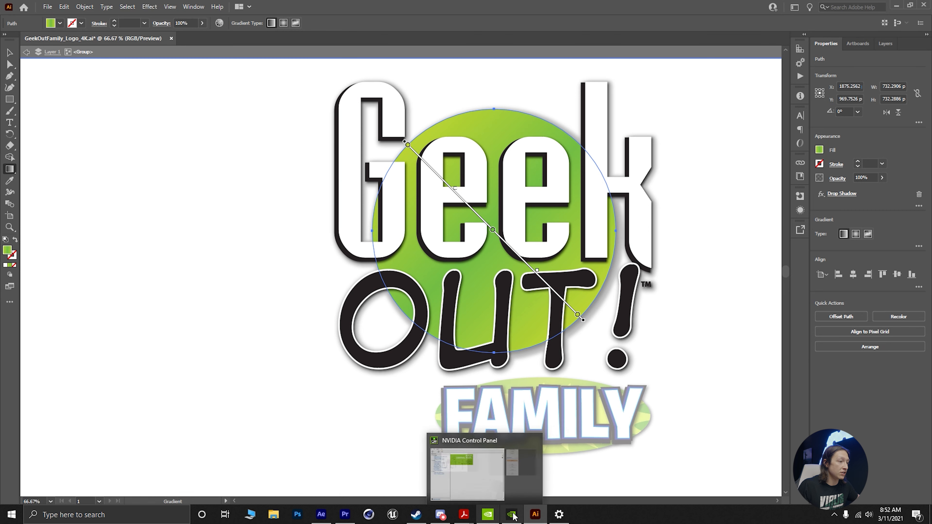
pyautogui.click(320, 514)
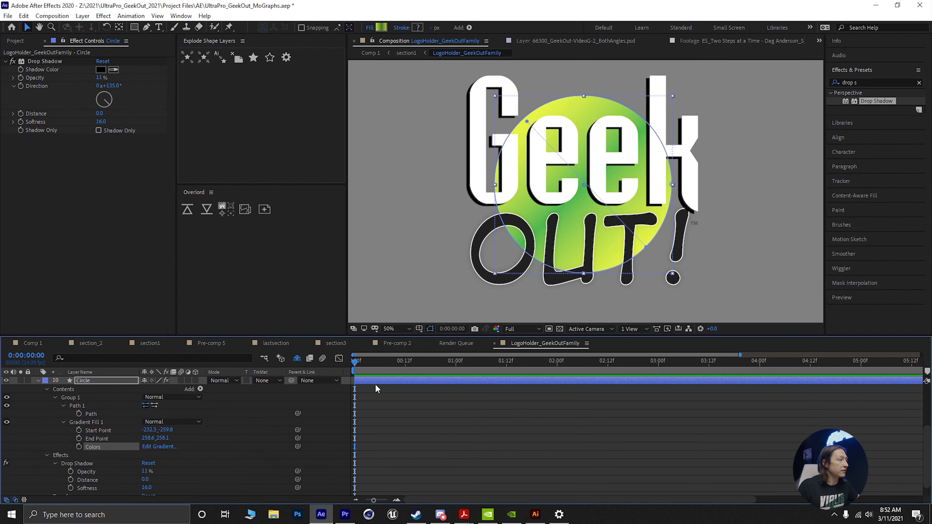
# - Darken both outer colour stops of the Circle layer's gradient to a brightness of 65%
pyautogui.click(162, 447)
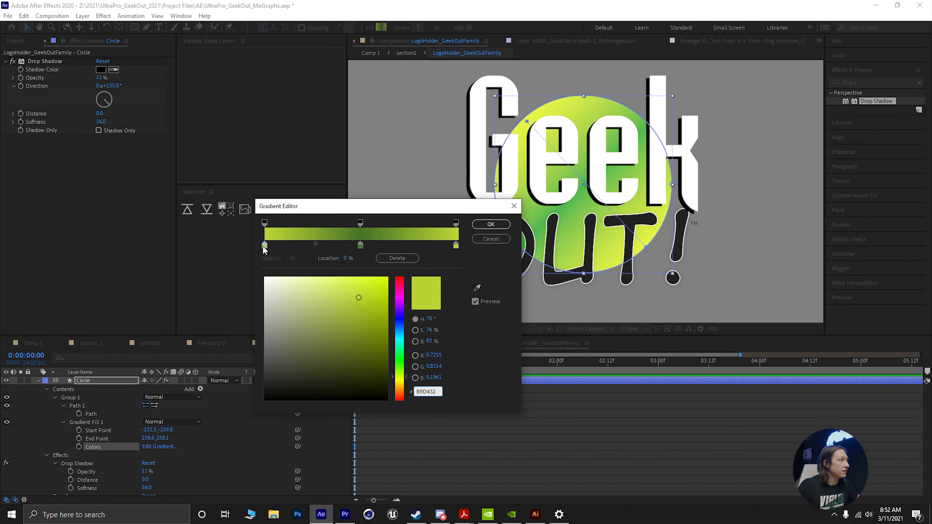
pyautogui.moveTo(429, 341); pyautogui.dragTo(425, 345)
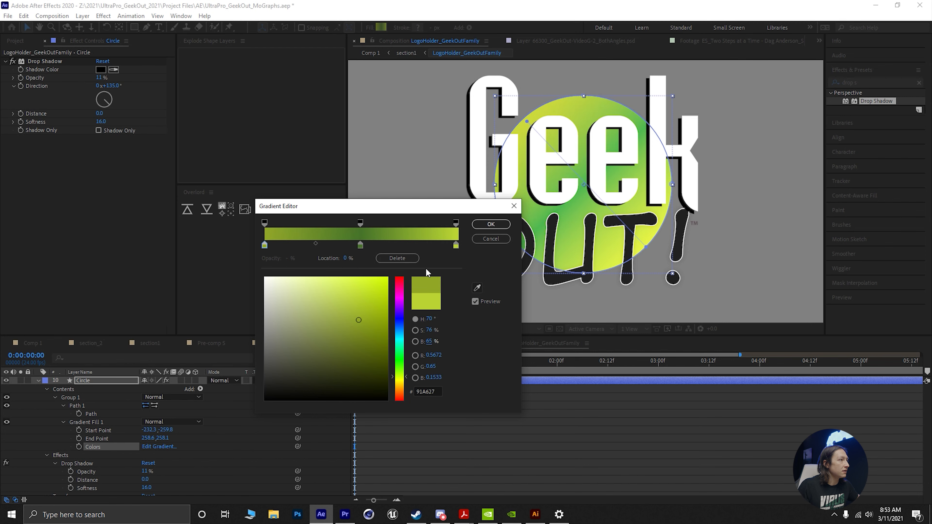
pyautogui.click(456, 246)
pyautogui.click(264, 246)
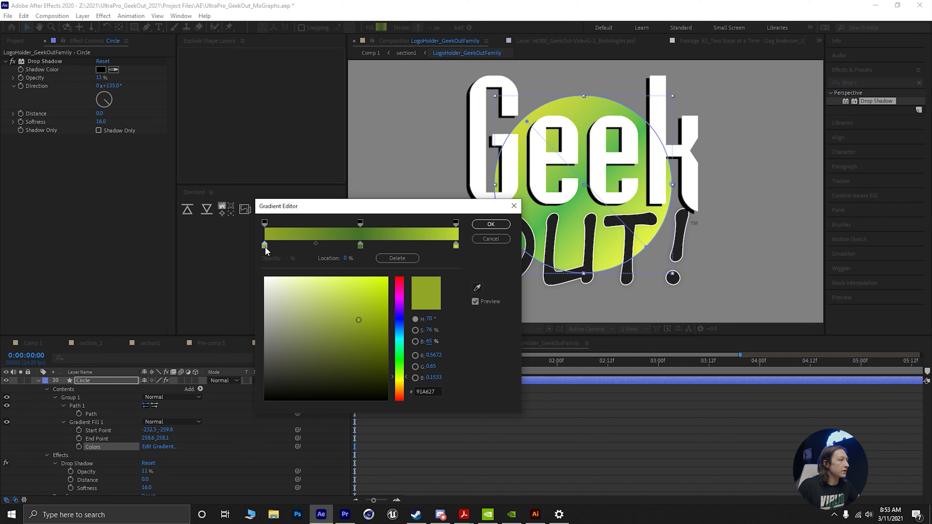
pyautogui.click(456, 246)
pyautogui.click(430, 341)
pyautogui.write('65')
pyautogui.click(489, 340)
pyautogui.click(496, 223)
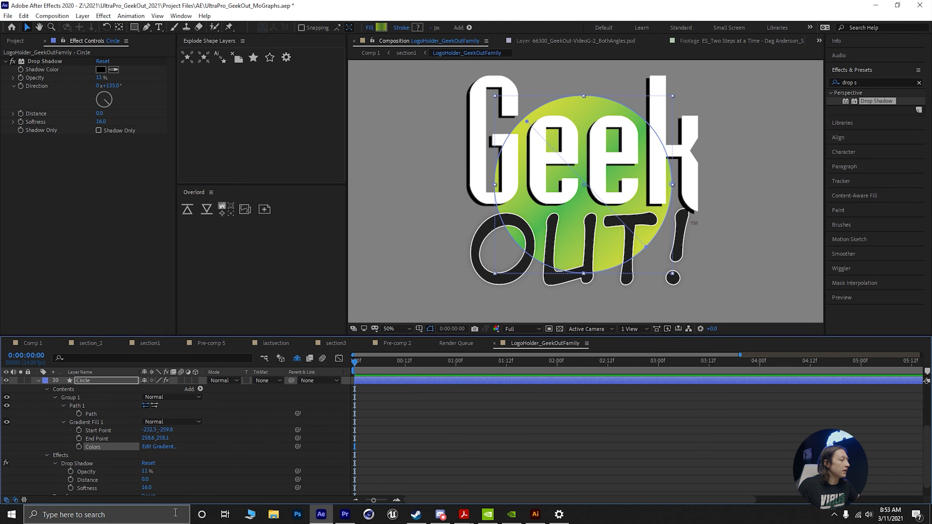
# - Check the Illustrator original, and set the circle gradient's middle colour stop to location 50%, saturation 65% and brightness 40%
pyautogui.click(530, 515)
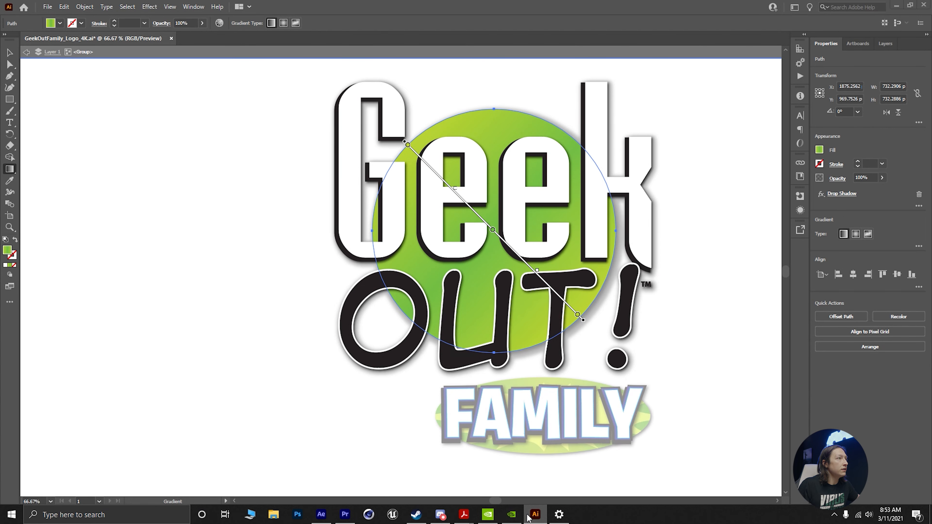
pyautogui.click(528, 517)
pyautogui.click(165, 448)
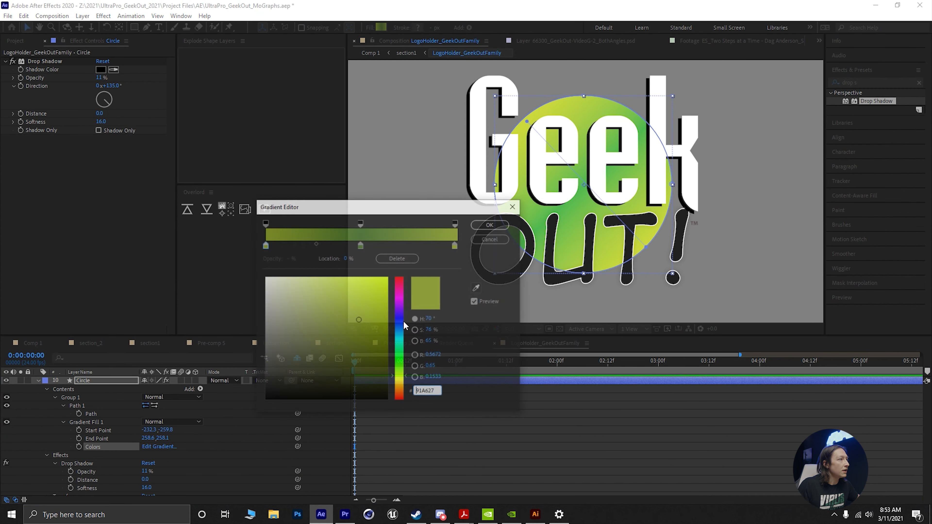
pyautogui.click(361, 245)
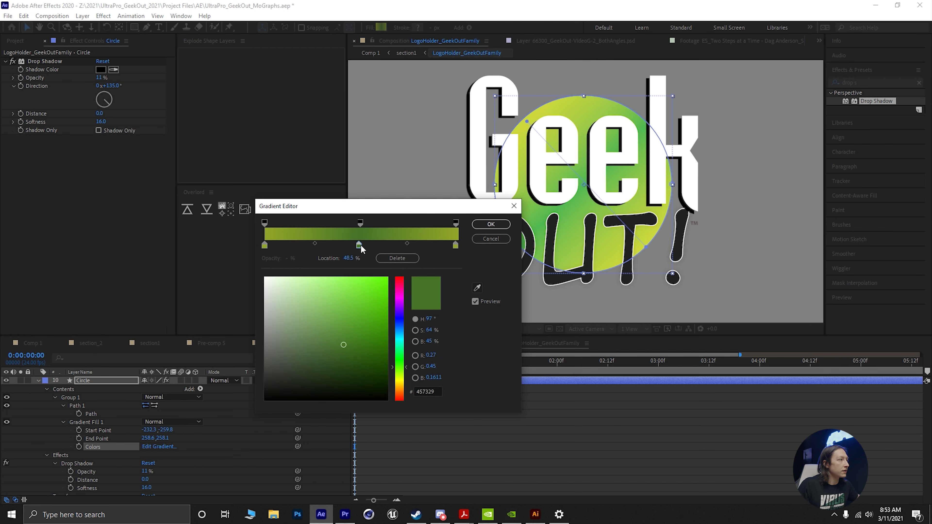
pyautogui.click(348, 258)
pyautogui.write('50')
pyautogui.press('Return')
pyautogui.moveTo(433, 346)
pyautogui.mouseDown()
pyautogui.moveTo(408, 348)
pyautogui.moveTo(438, 340)
pyautogui.mouseUp()
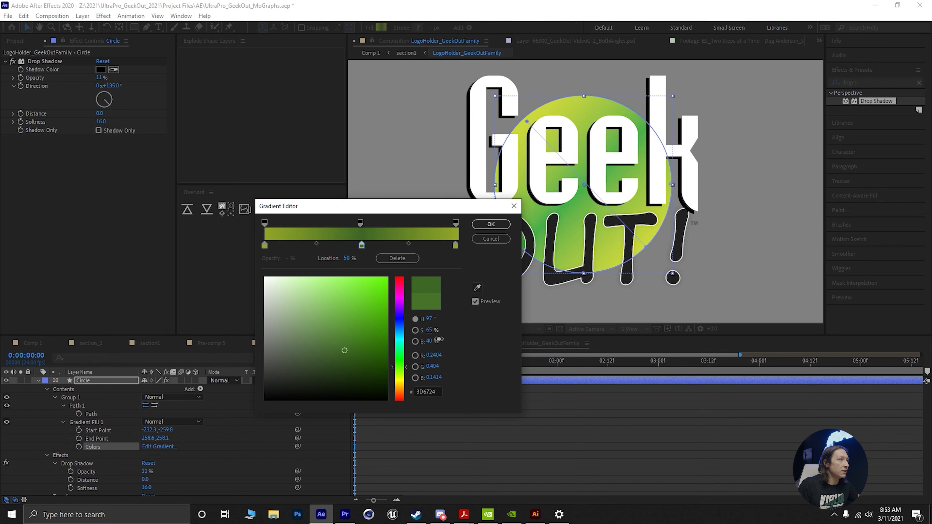
pyautogui.click(490, 224)
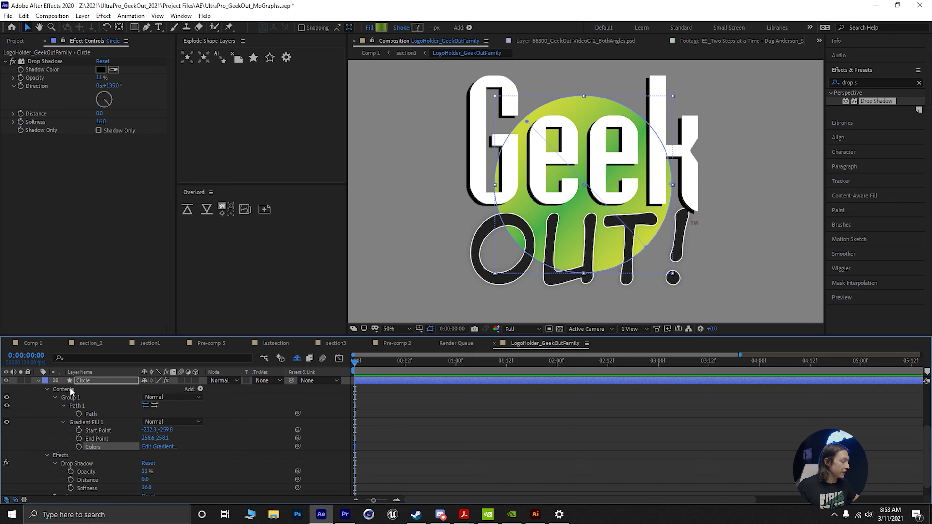
# - Collapse the properties of all layers in the timeline and clear the selection
pyautogui.hotkey('ctrl', 'a')
pyautogui.press('u')
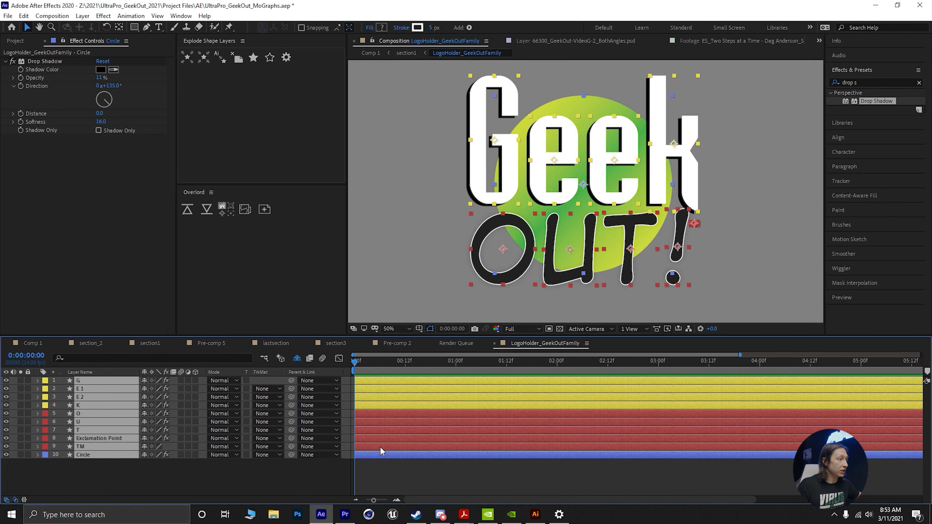
pyautogui.click(390, 461)
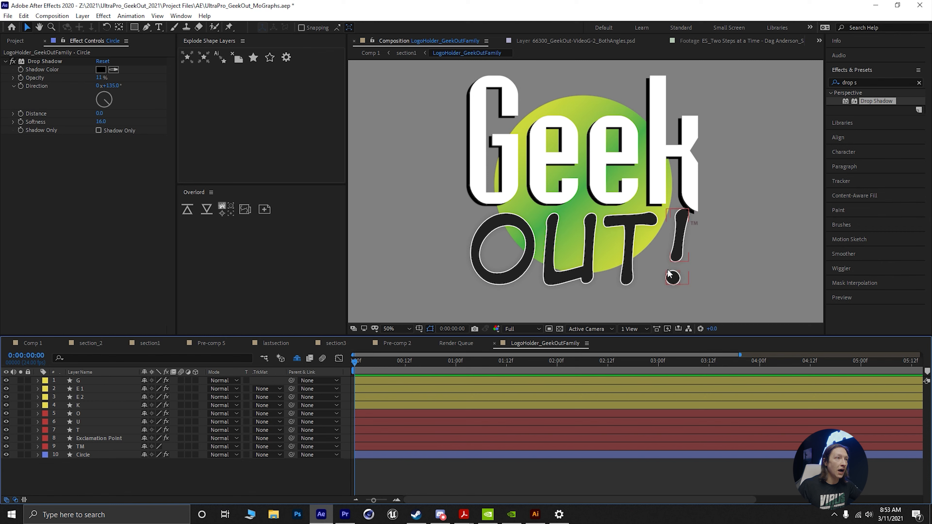
# - Check the exclamation point's stacking in the Illustrator original and move the Exclamation Point layer directly above the K layer
pyautogui.click(681, 232)
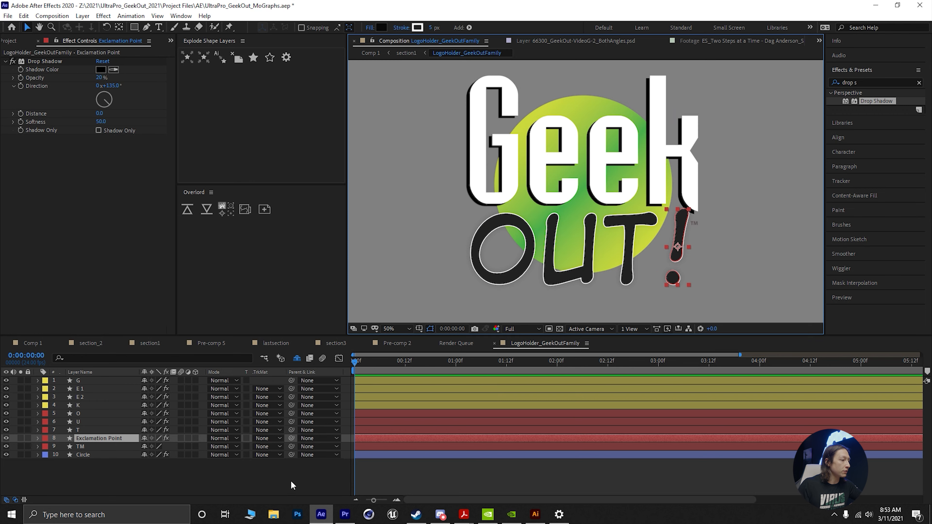
pyautogui.click(535, 515)
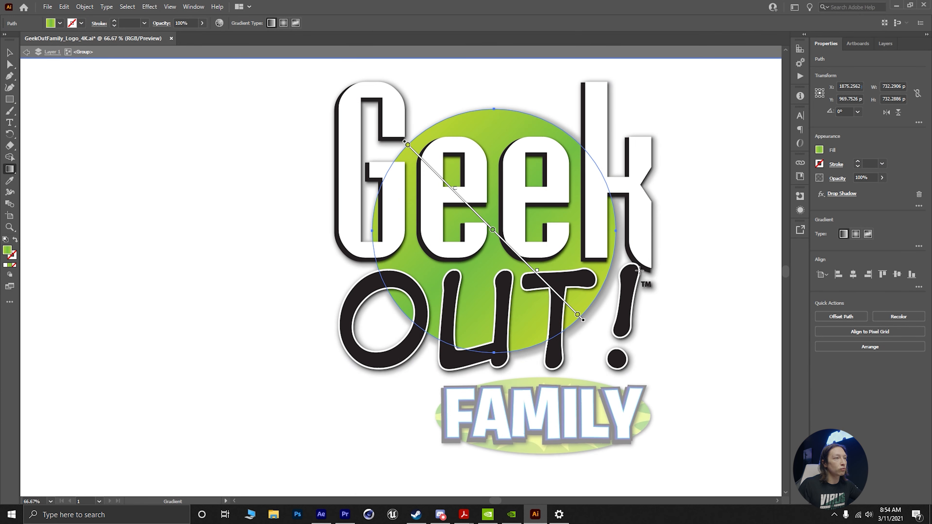
pyautogui.click(895, 6)
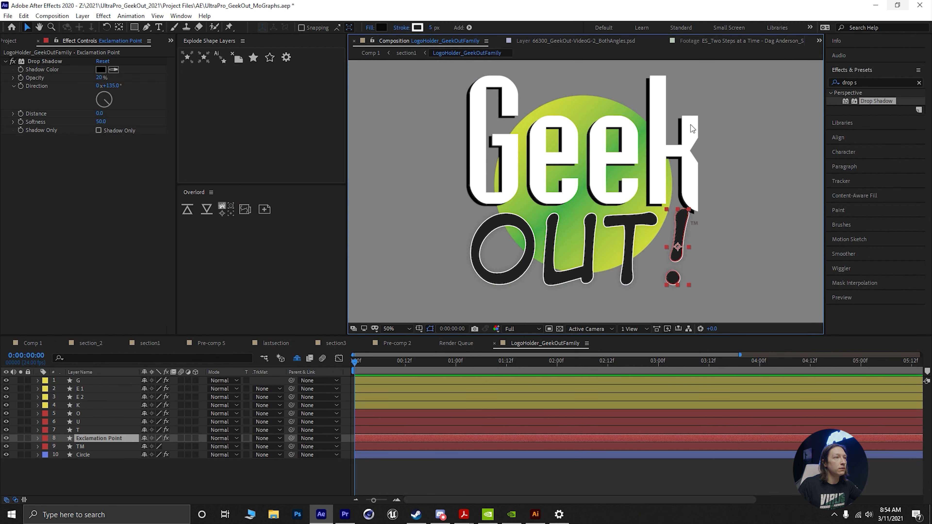
pyautogui.click(682, 218)
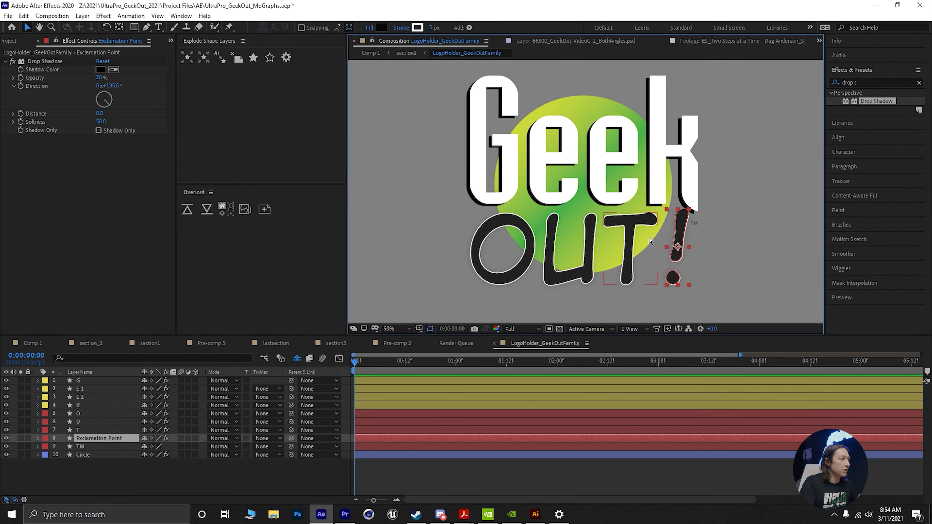
pyautogui.click(88, 439)
pyautogui.moveTo(97, 404); pyautogui.dragTo(97, 404)
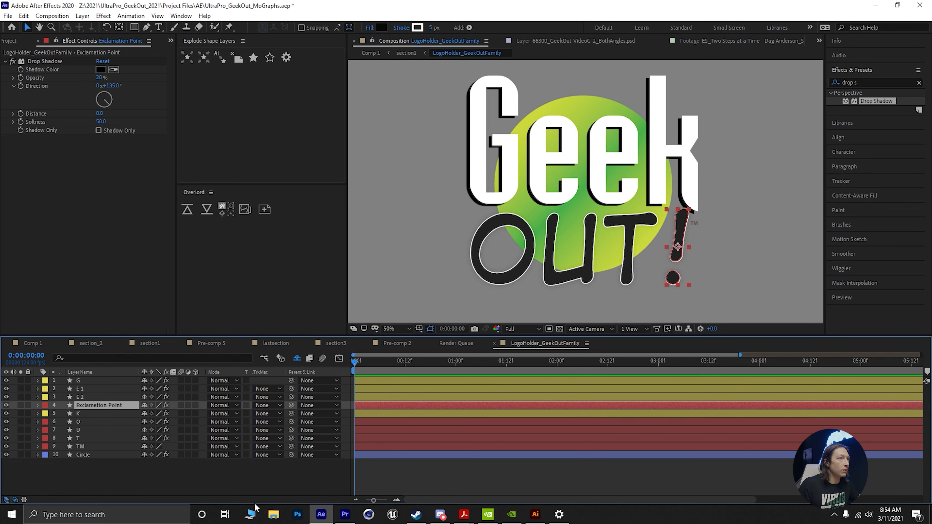
pyautogui.click(246, 482)
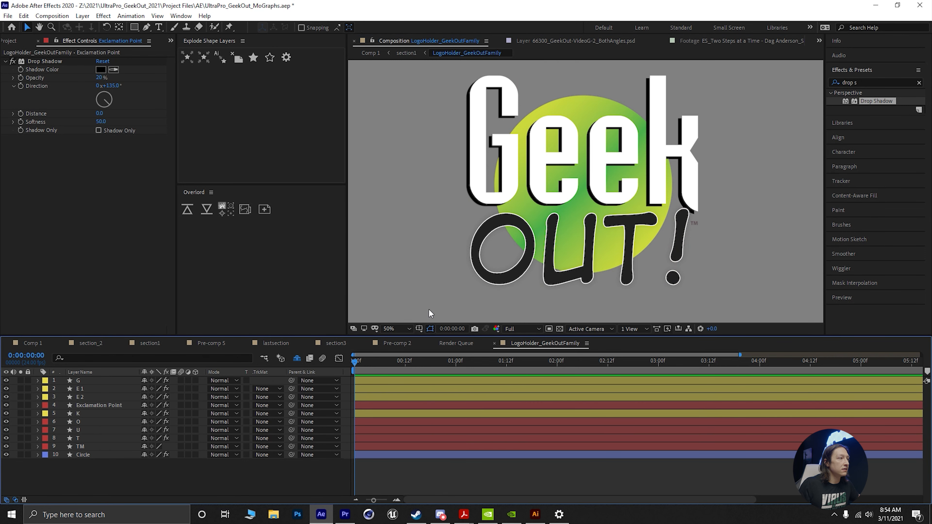
# - Fit the composition in its view and place the Illustrator window beside it, artboard fitted, to compare both logos
pyautogui.click(389, 329)
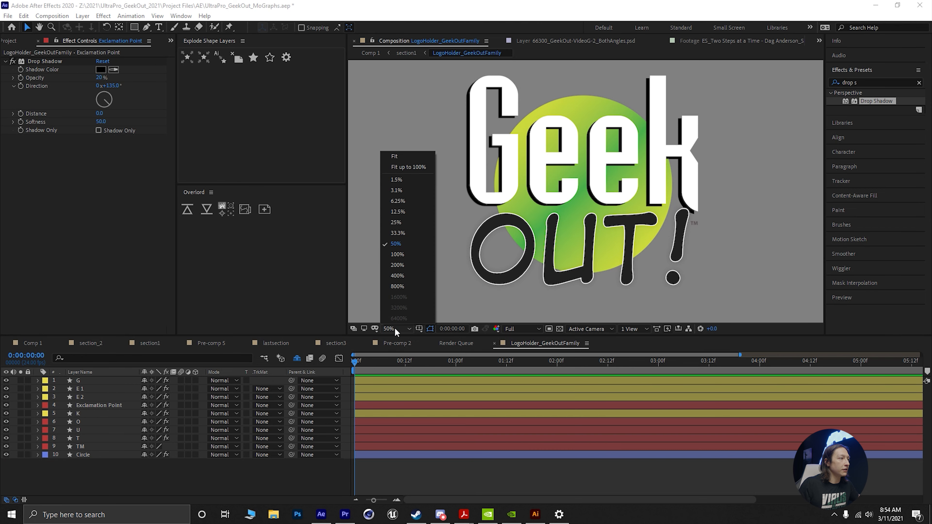
pyautogui.click(407, 153)
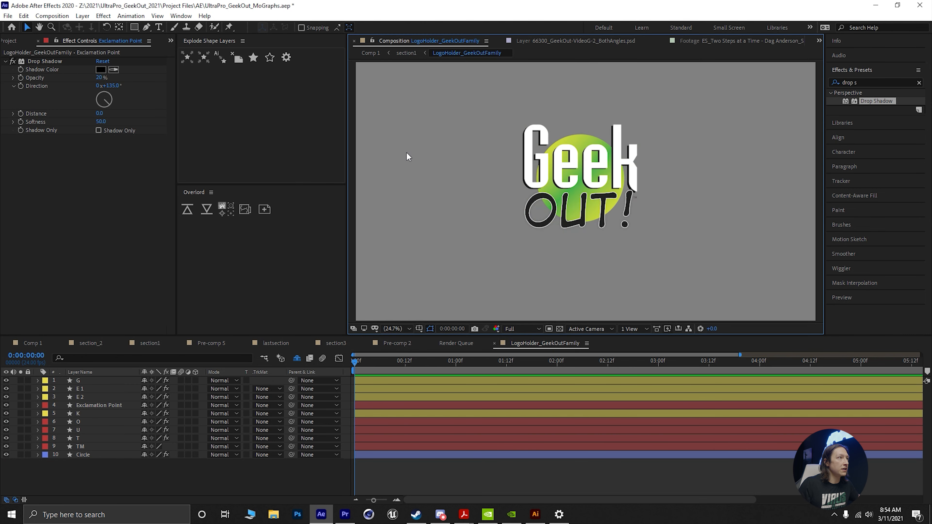
pyautogui.click(617, 495)
pyautogui.click(535, 514)
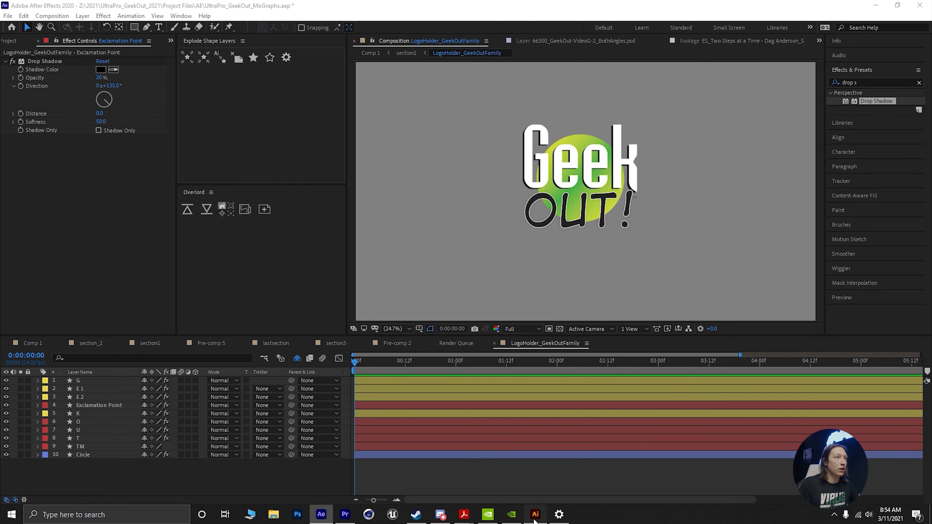
pyautogui.moveTo(588, 5); pyautogui.dragTo(164, 38)
pyautogui.hotkey('ctrl', '0')
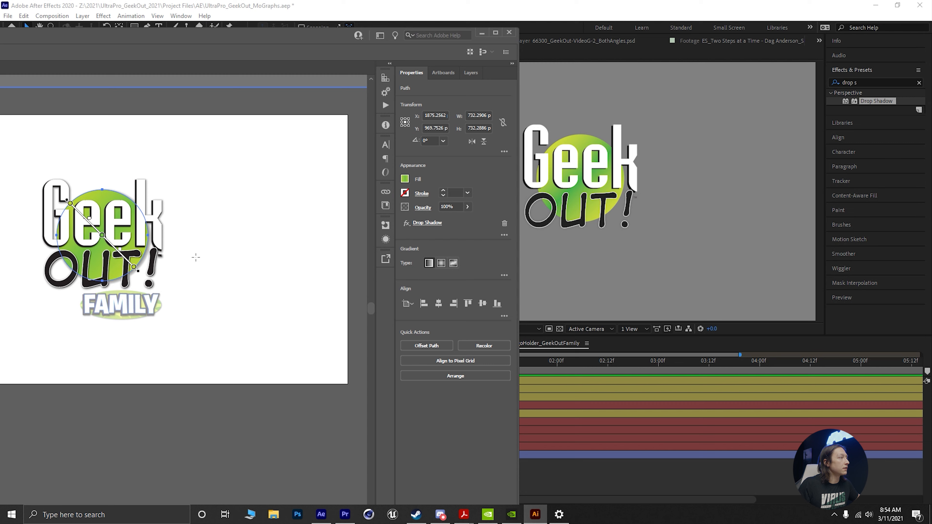
pyautogui.click(746, 463)
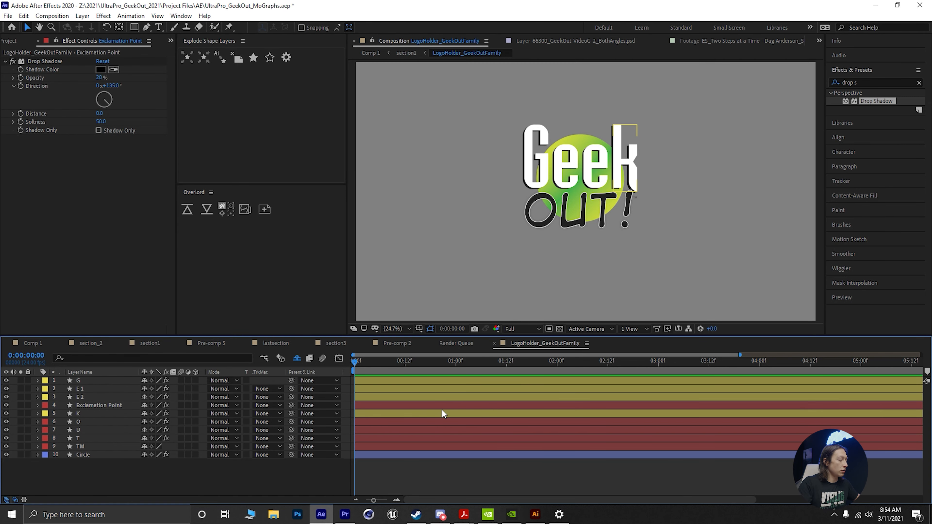
# - Add a 3840 x 2160 solid in white (FFFFFF) behind all layers and compare the logo with the Illustrator original
pyautogui.hotkey('ctrl', 'y')
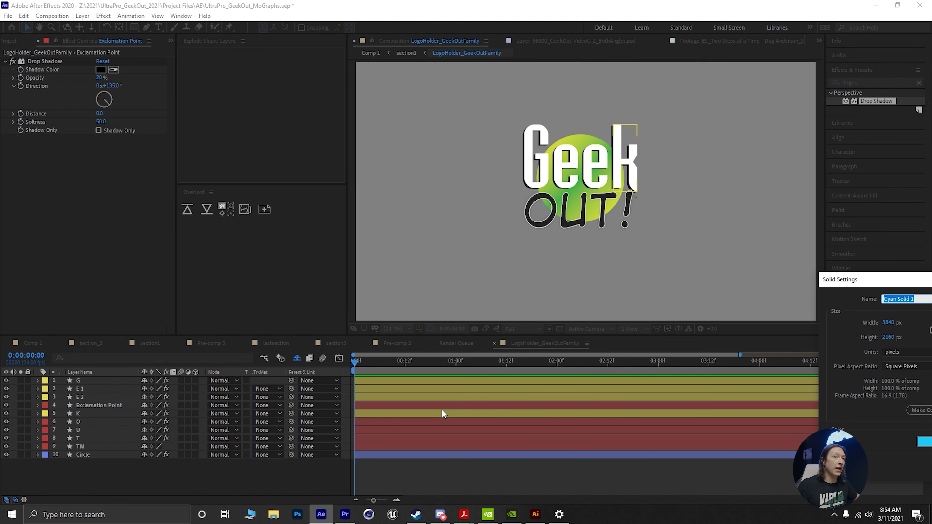
pyautogui.moveTo(910, 279); pyautogui.dragTo(466, 221)
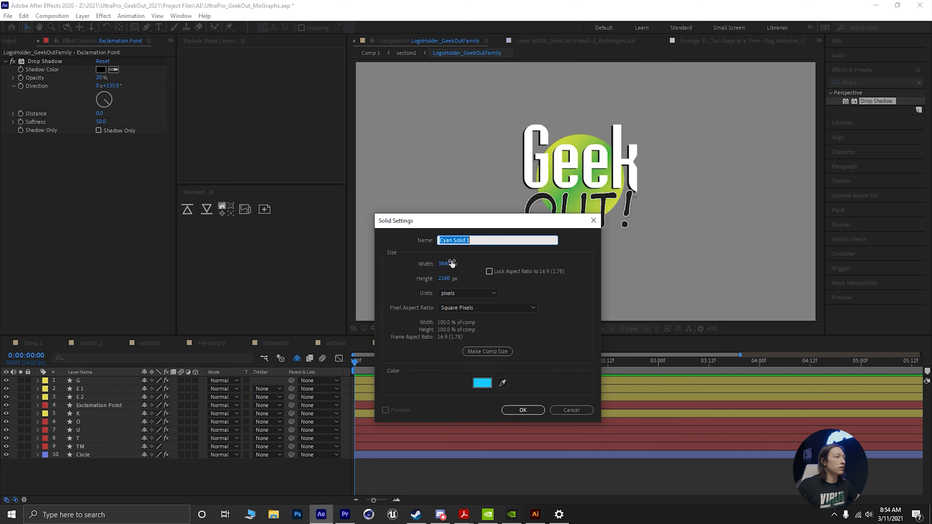
pyautogui.click(482, 383)
pyautogui.write('ffffff')
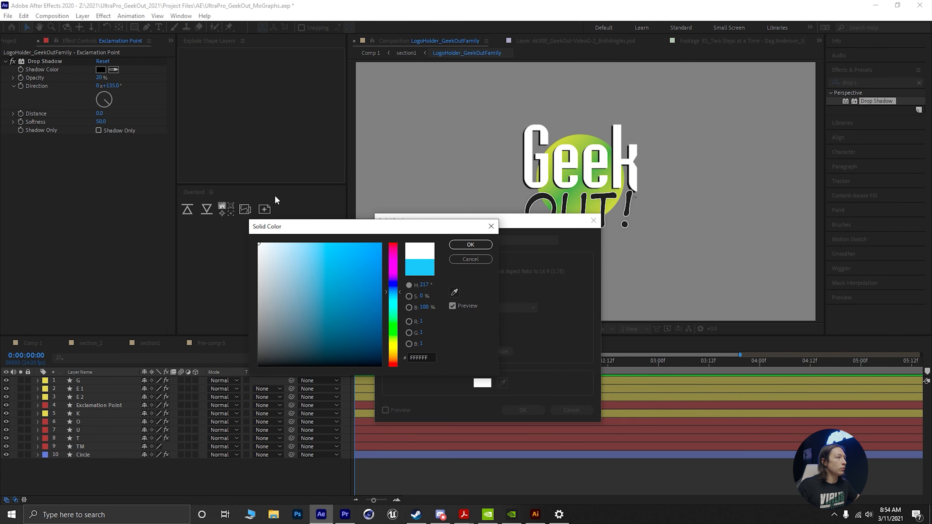
pyautogui.click(468, 244)
pyautogui.click(522, 410)
pyautogui.hotkey('ctrl', 'shift', '[')
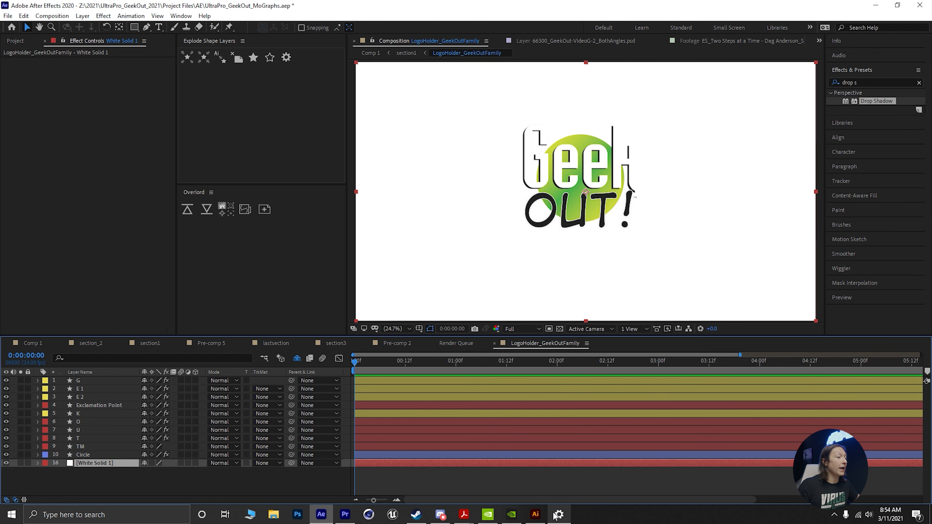
pyautogui.click(530, 515)
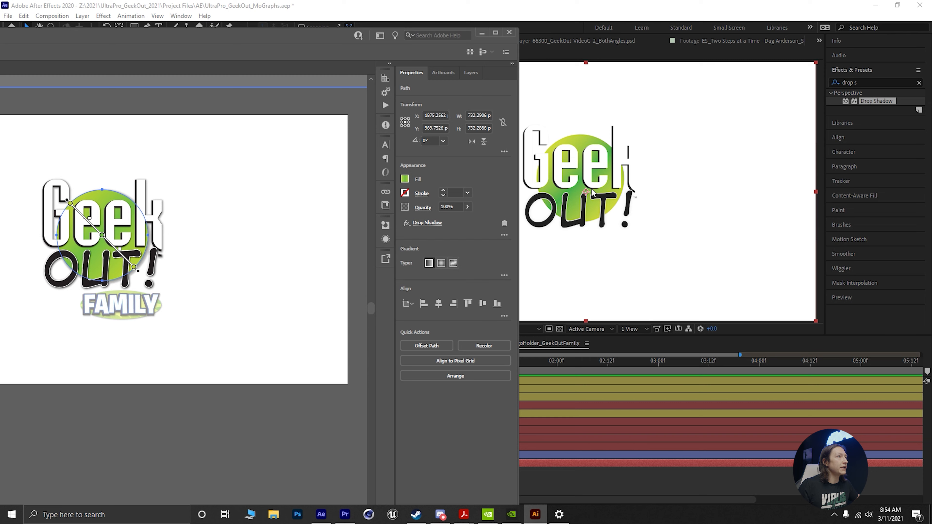
pyautogui.click(481, 33)
# - Try copying only the second drop shadow of the G layer onto the E 1 layer
pyautogui.click(85, 380)
pyautogui.click(96, 388)
pyautogui.click(92, 379)
pyautogui.click(48, 139)
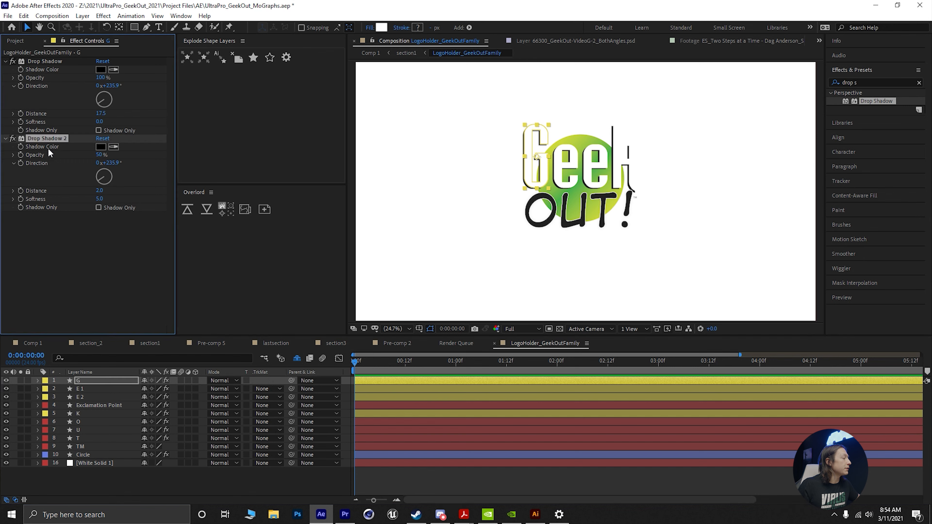
pyautogui.click(81, 389)
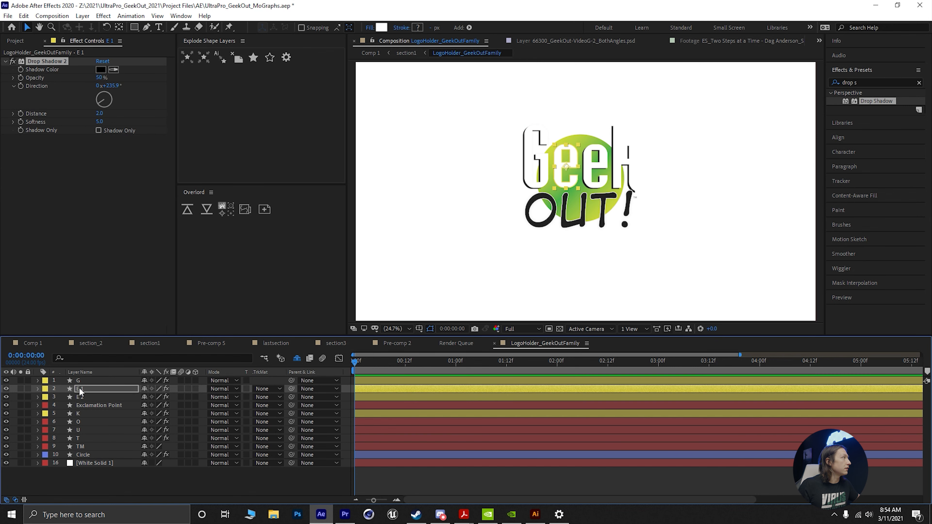
# - Copy both drop shadow effects from the G layer and paste them onto the E 1, E 2 and K layers
pyautogui.click(92, 381)
pyautogui.click(38, 60)
pyautogui.keyDown('shift'); pyautogui.click(41, 135); pyautogui.keyUp('shift')
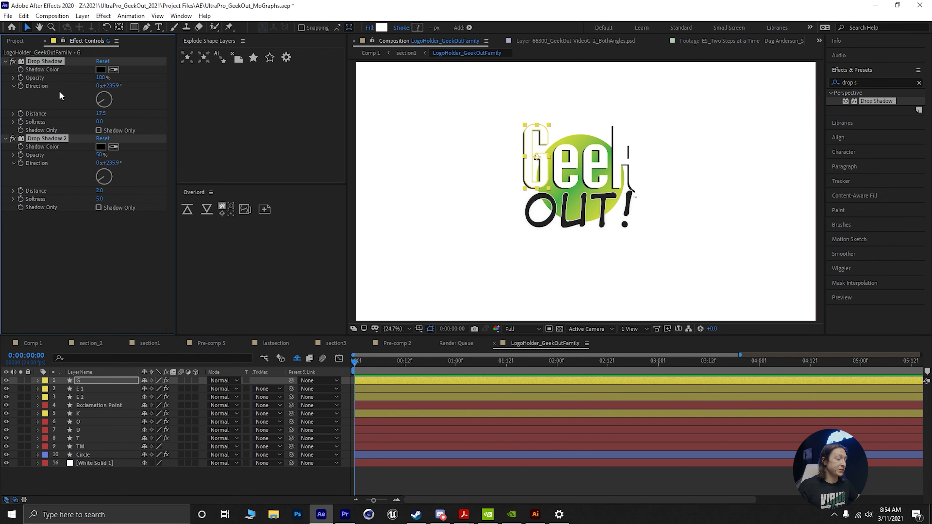
pyautogui.click(92, 388)
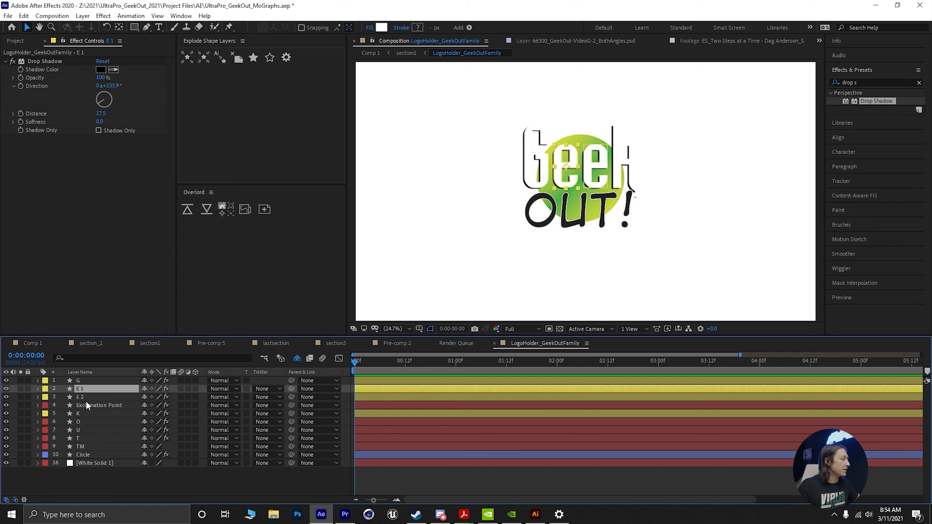
pyautogui.keyDown('ctrl'); pyautogui.click(90, 397); pyautogui.keyUp('ctrl')
pyautogui.keyDown('ctrl'); pyautogui.click(85, 412); pyautogui.keyUp('ctrl')
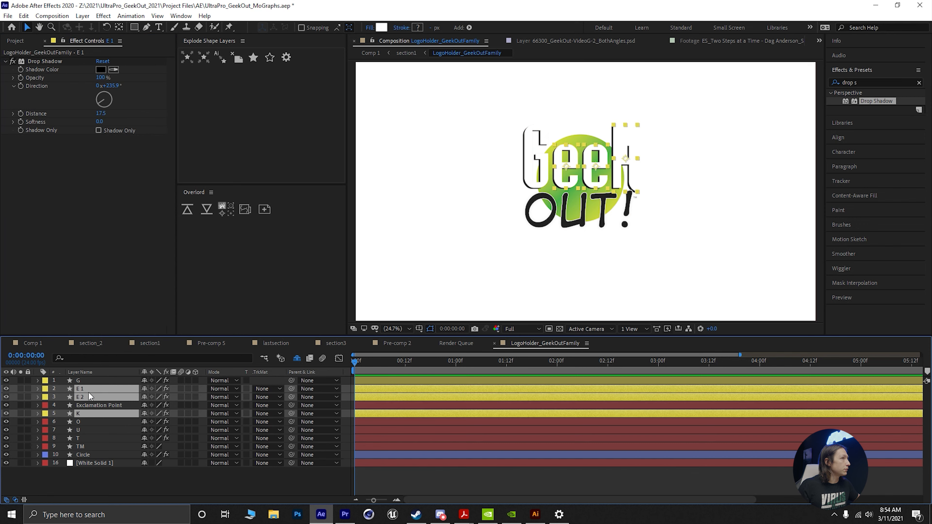
pyautogui.hotkey('ctrl', 'v')
# - Go through the G, E 1, E 2 and K layers to check their drop shadow effects
pyautogui.click(83, 381)
pyautogui.hotkey('ctrl', 'Down')
pyautogui.hotkey('ctrl', 'Down')
pyautogui.hotkey('ctrl', 'Down')
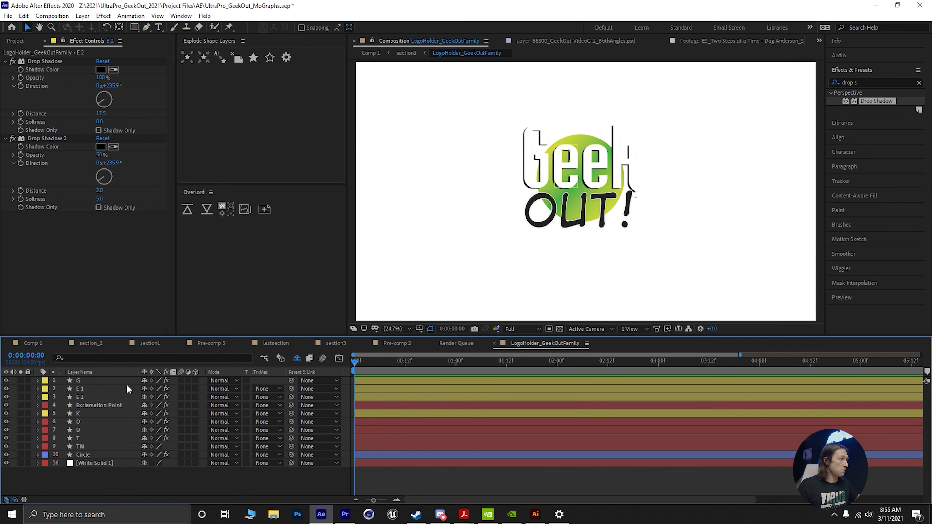
pyautogui.click(81, 414)
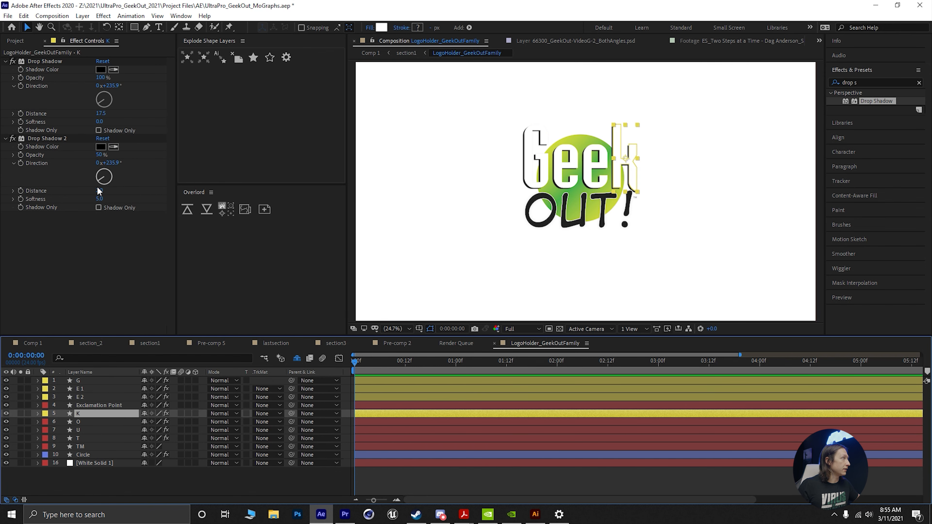